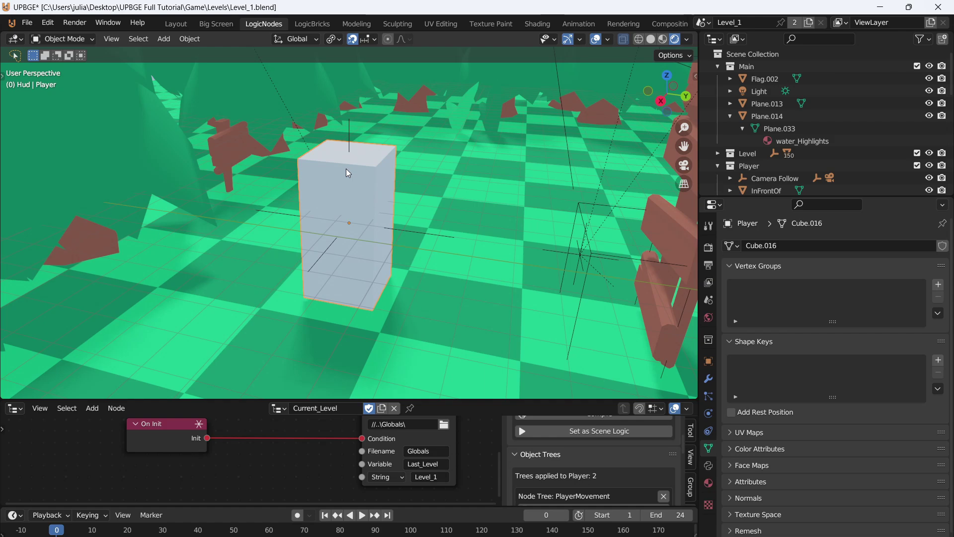
- Run the level from the camera view, walk the player block forward and sideways past the ladder, and stop the game
scroll(346, 168, down, 10)
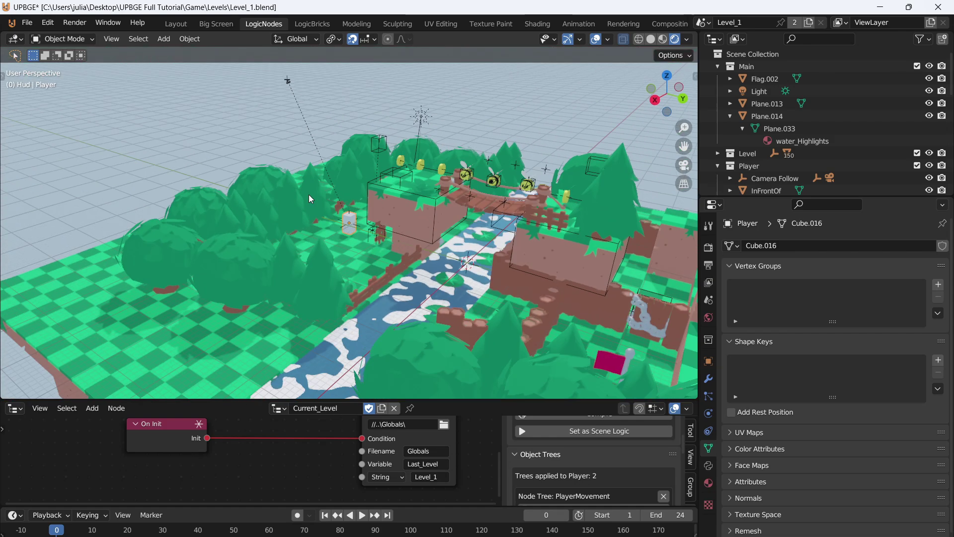
middle_drag(308, 195, 523, 232)
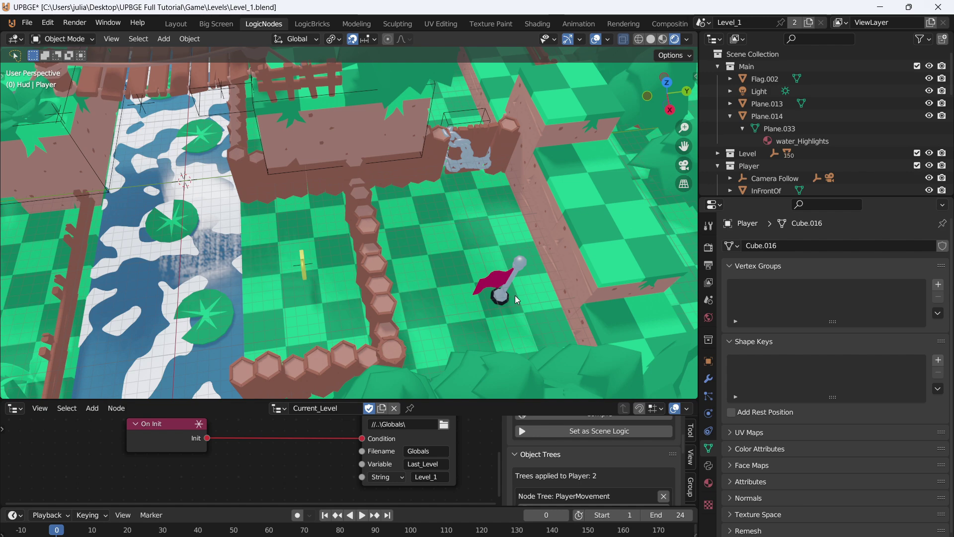
middle_drag(515, 295, 420, 66)
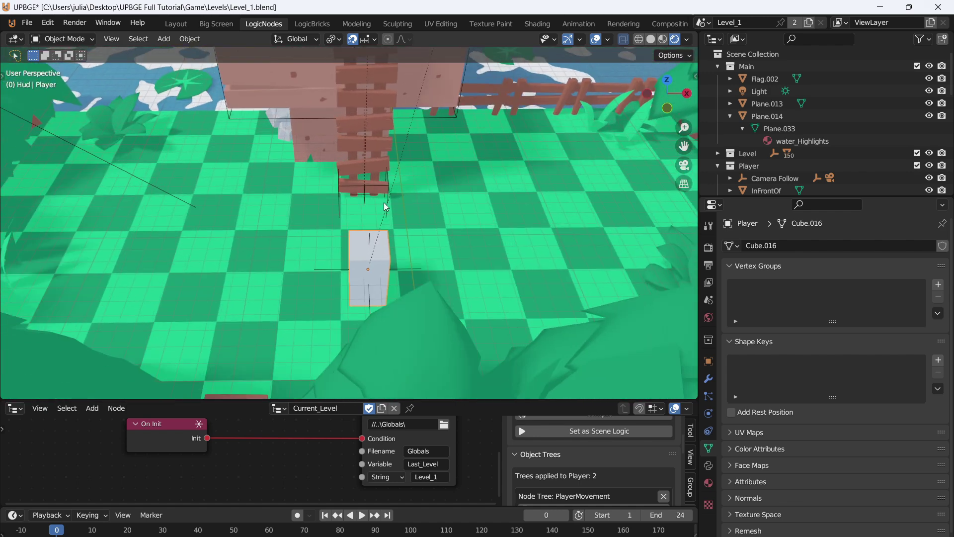
scroll(384, 202, up, 3)
middle_drag(386, 203, 371, 187)
key(KP_0)
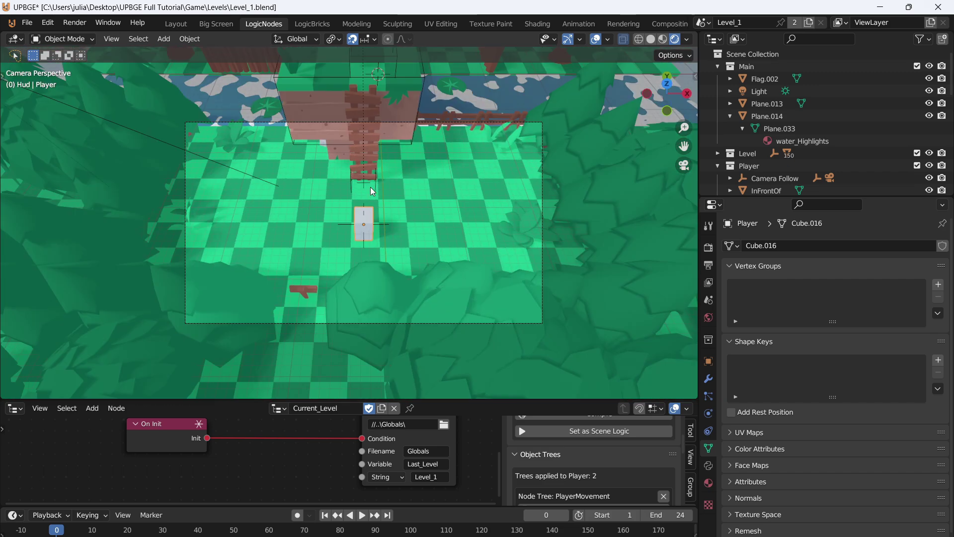
key(p)
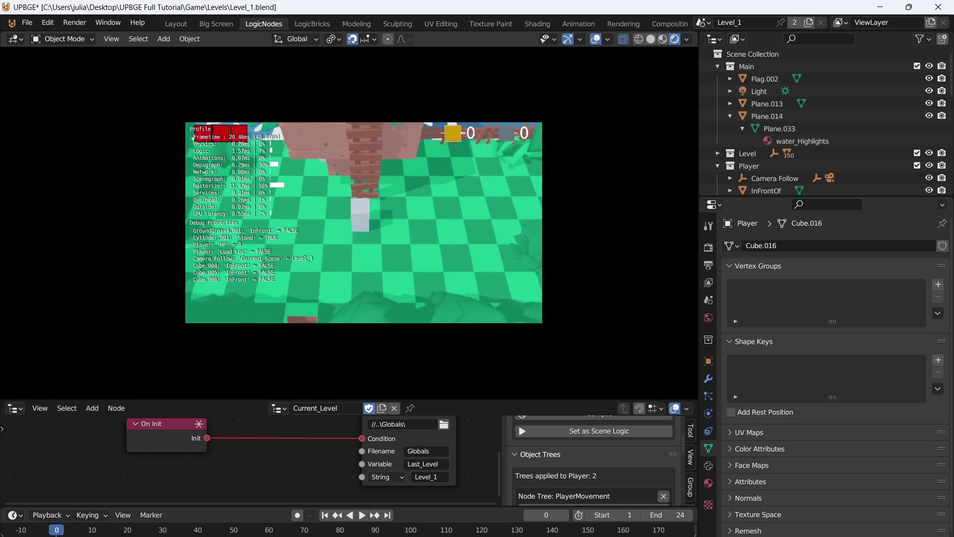
key(w)
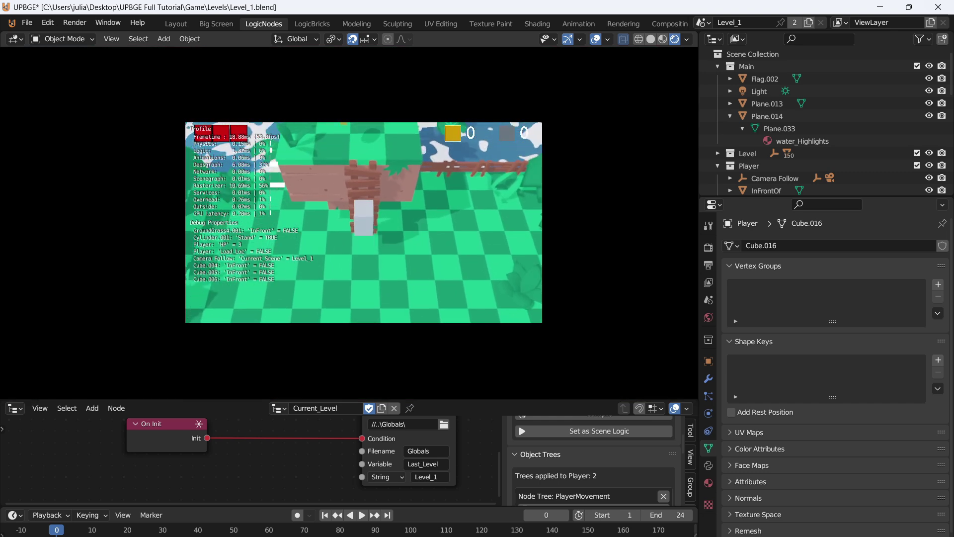
key(a)
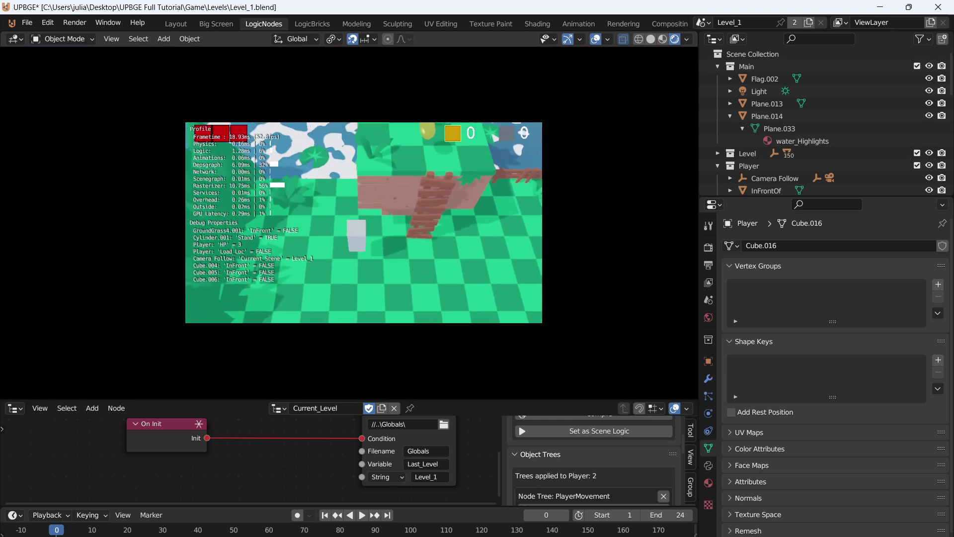
key(Escape)
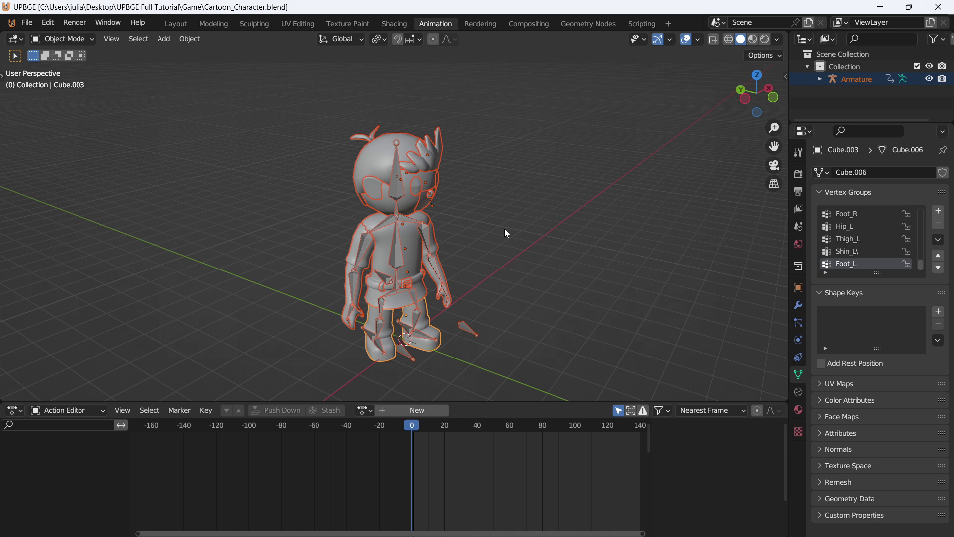
- Display the cartoon character with Material Preview shading and clear the selection
click(764, 39)
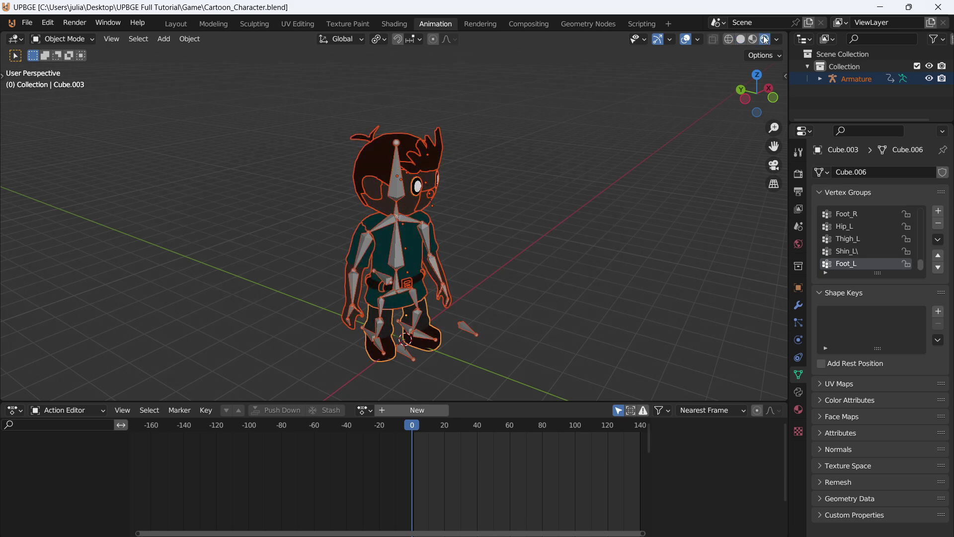
middle_drag(504, 252, 445, 211)
scroll(520, 204, down, 4)
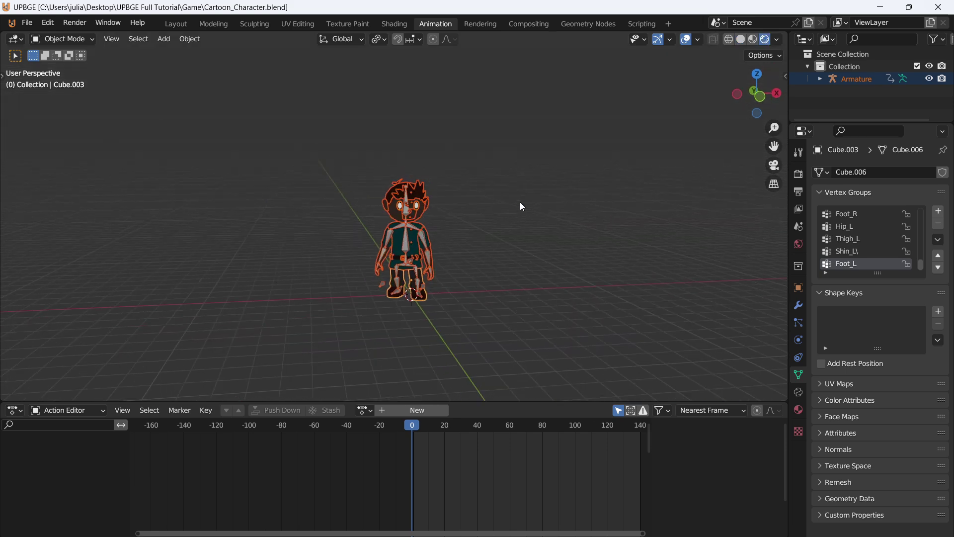
scroll(520, 205, up, 3)
click(752, 39)
scroll(576, 196, up, 4)
middle_drag(577, 196, 526, 204)
click(589, 262)
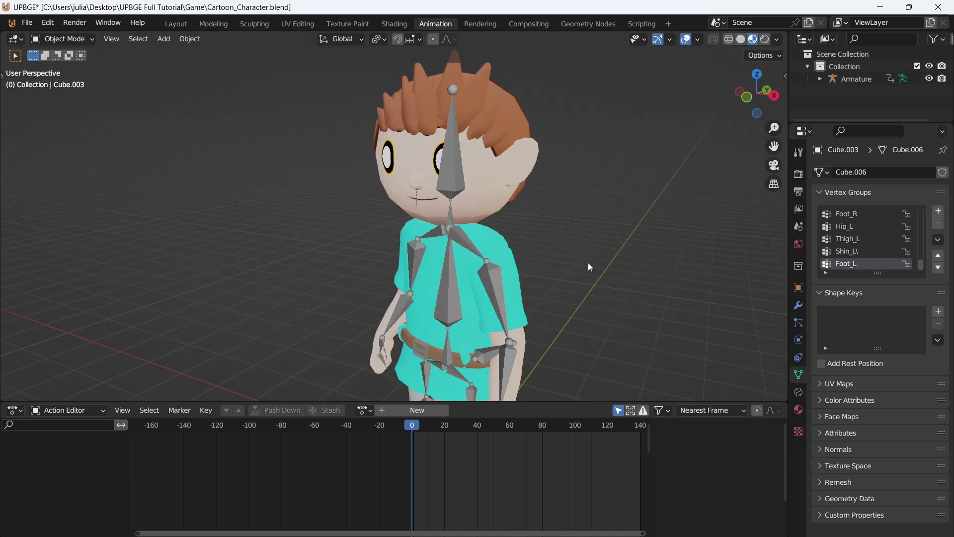
- Select the character's armature and play back its Idle action
scroll(588, 262, down, 3)
middle_drag(589, 262, 622, 278)
scroll(622, 278, up, 2)
middle_drag(499, 229, 567, 233)
scroll(567, 231, down, 3)
middle_drag(467, 232, 511, 249)
scroll(512, 250, up, 3)
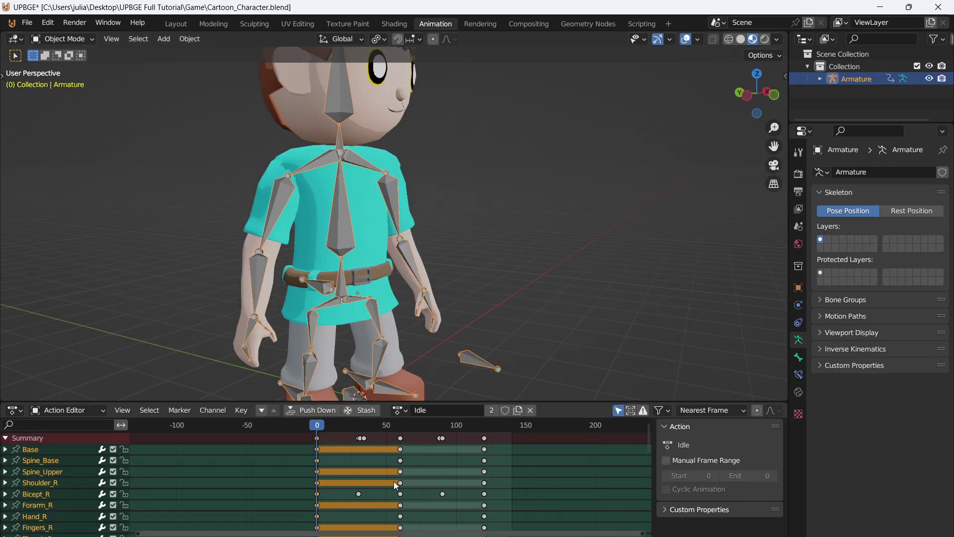
key(space)
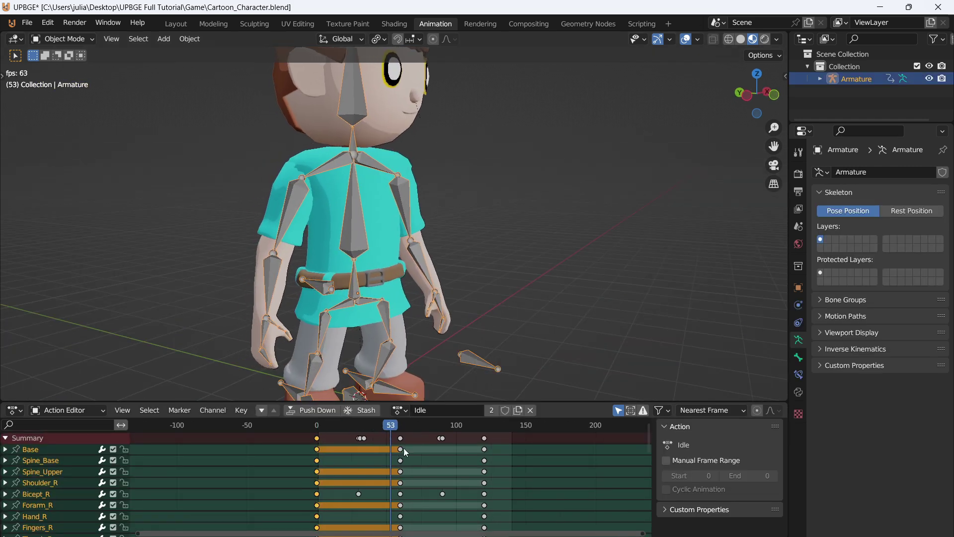
scroll(411, 362, down, 2)
- Preview the Hurt and Falling actions on the character's armature
click(403, 410)
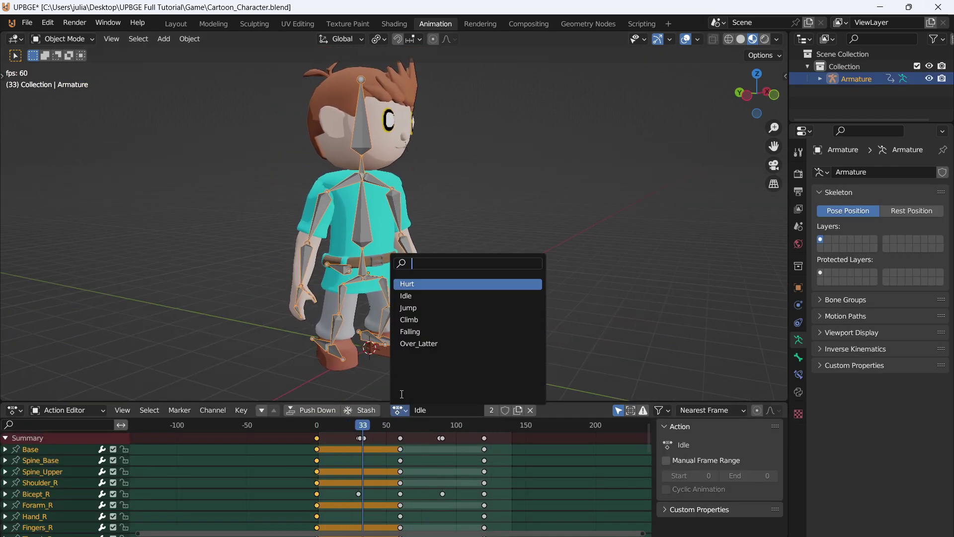
click(420, 314)
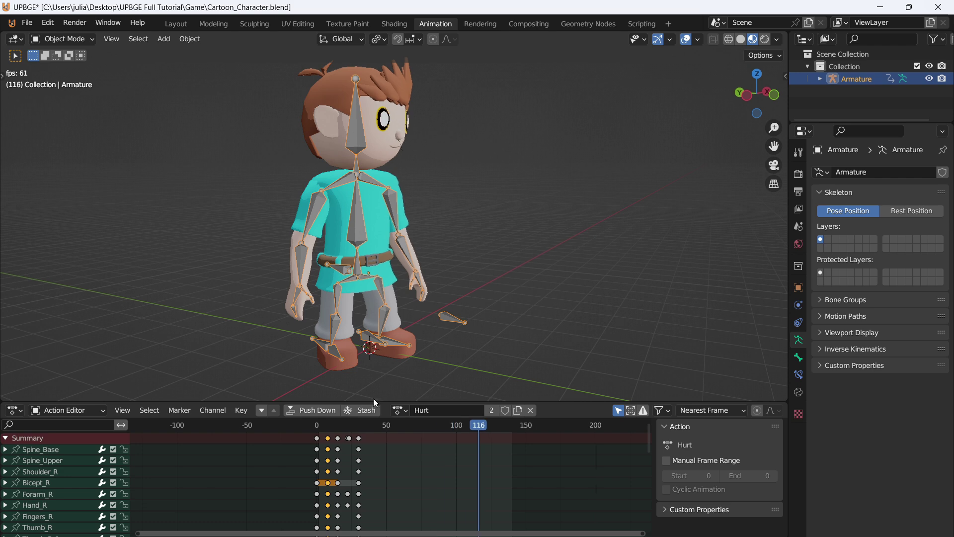
click(400, 410)
click(428, 277)
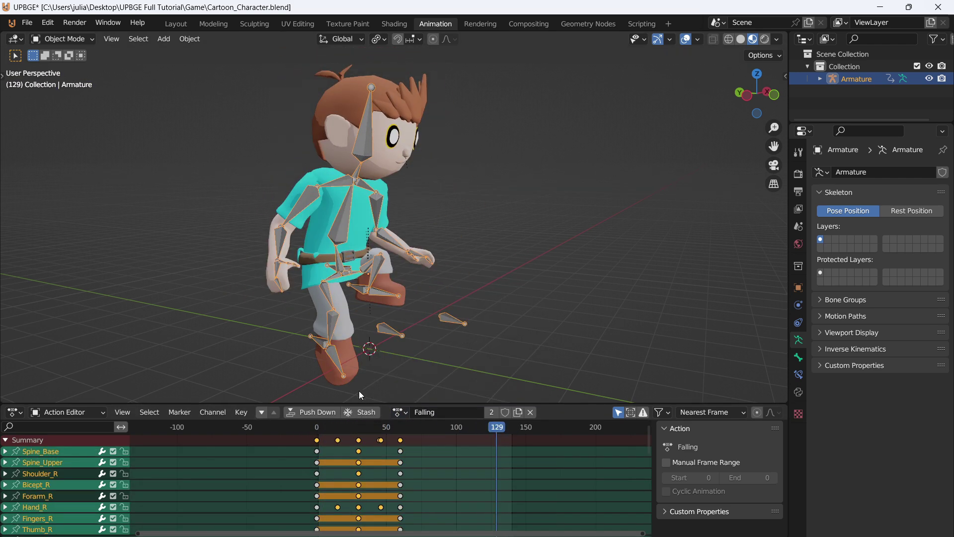
key(space)
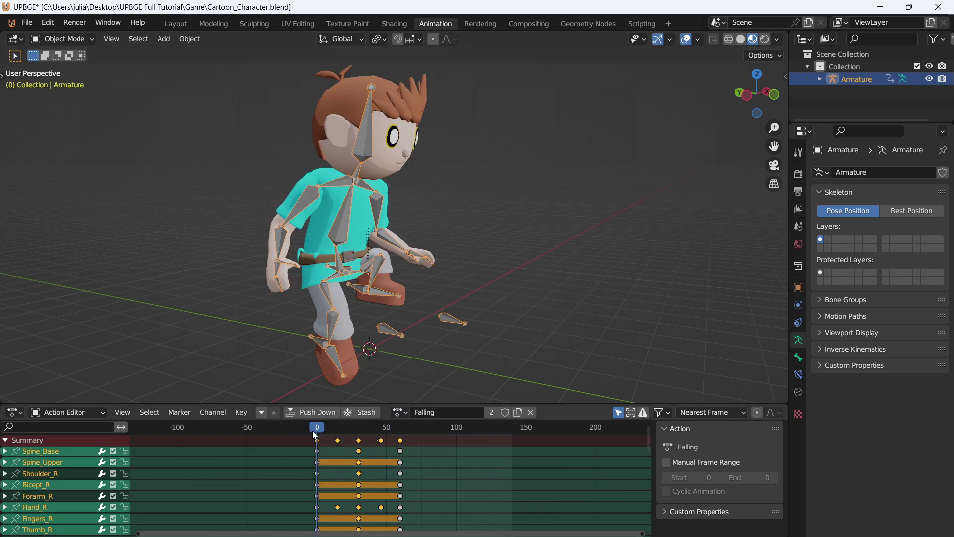
key(space)
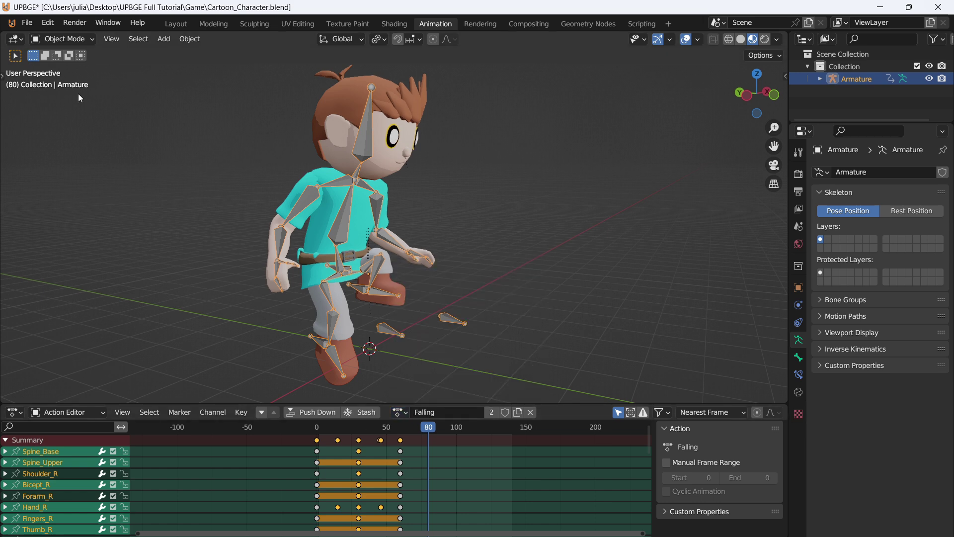
- Append the Jog, Drown, Death and Respawn actions from the Game Test animations blend file
click(27, 23)
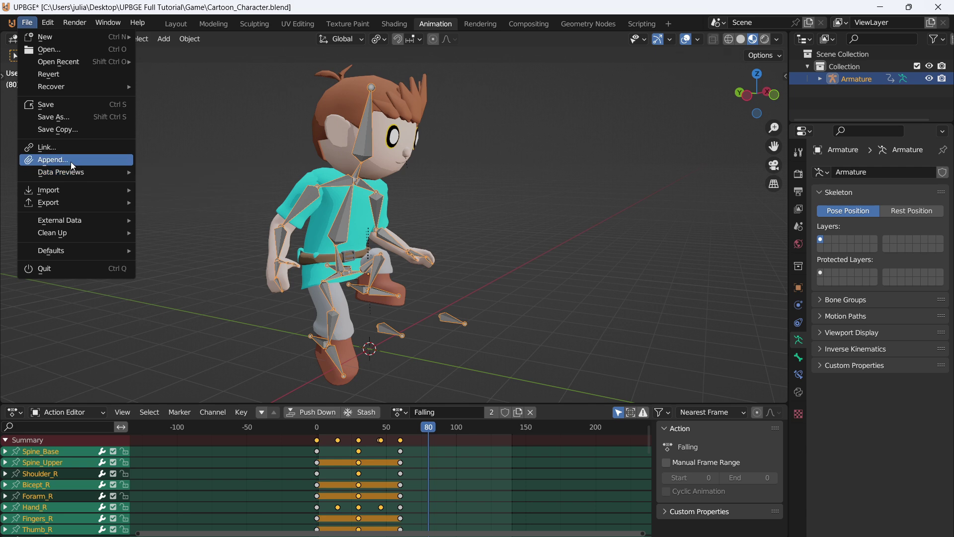
click(69, 160)
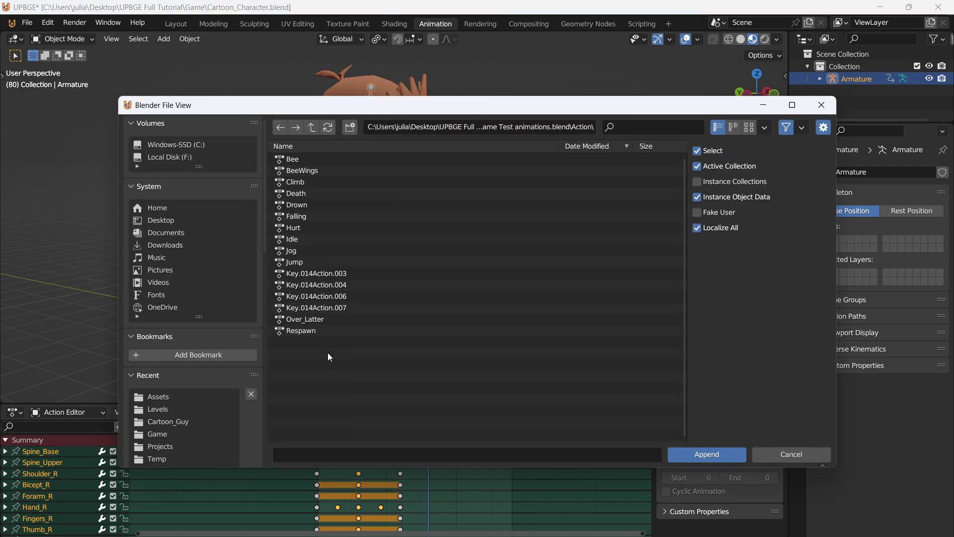
click(312, 128)
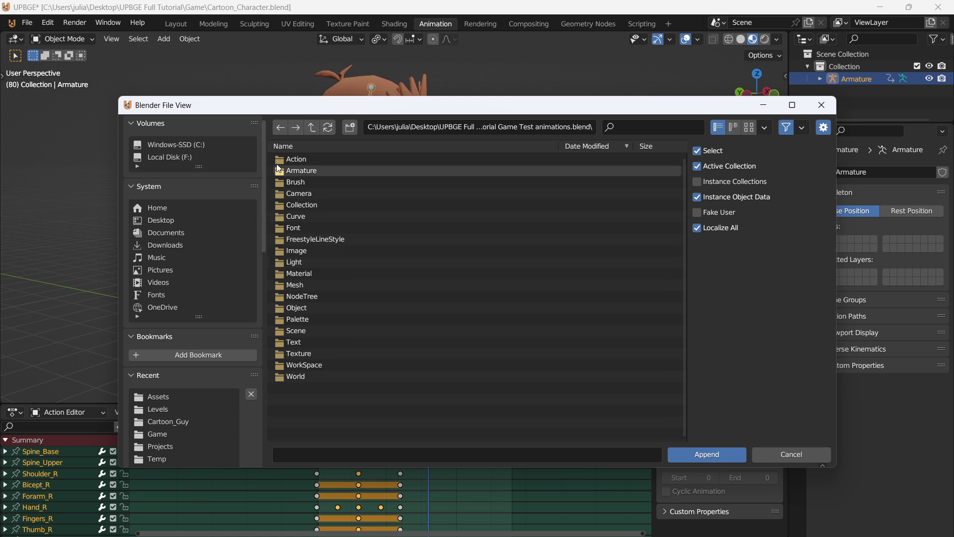
double_click(302, 159)
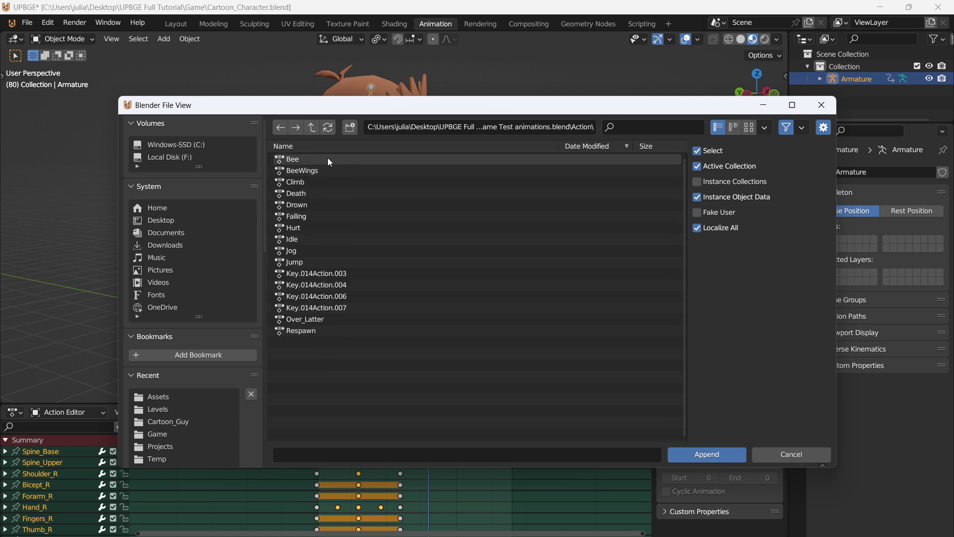
click(301, 251)
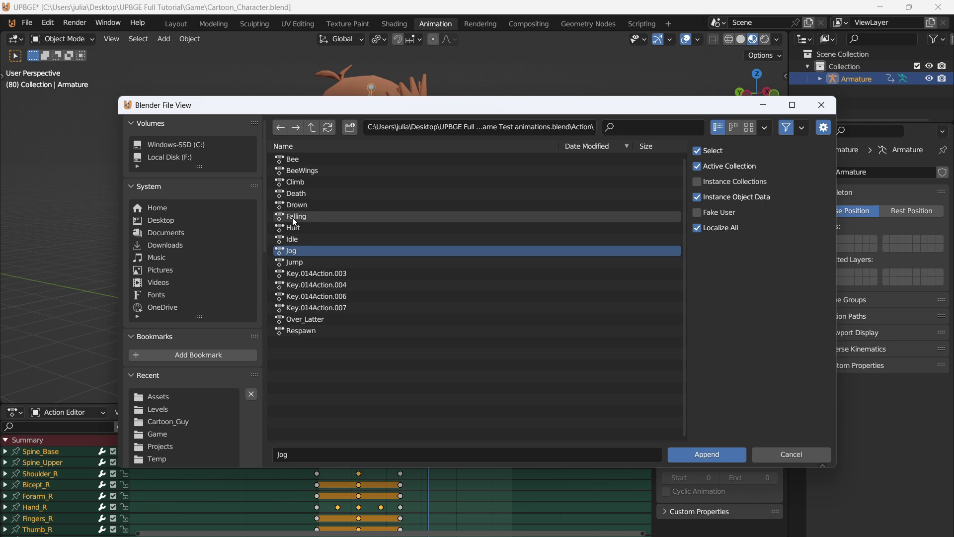
ctrl+click(318, 205)
ctrl+click(309, 193)
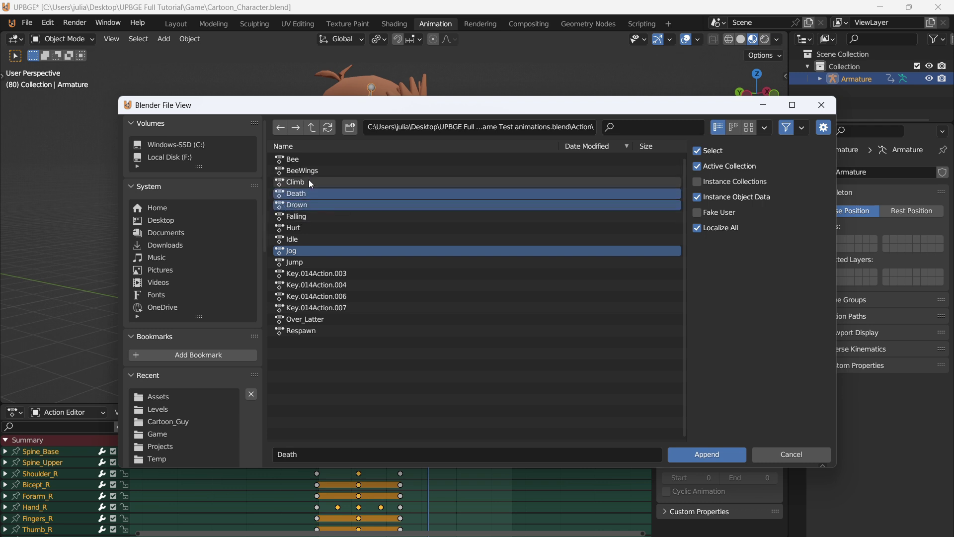
ctrl+click(326, 330)
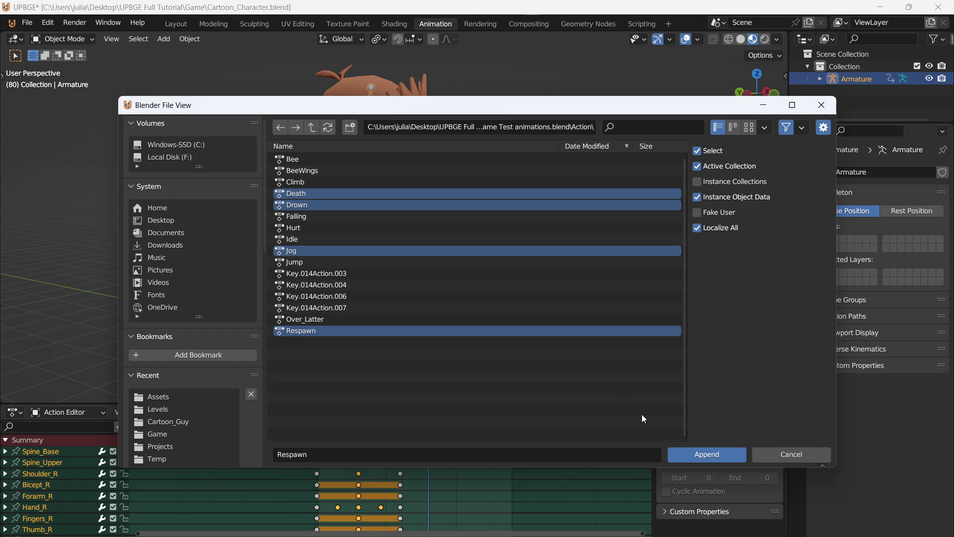
click(714, 456)
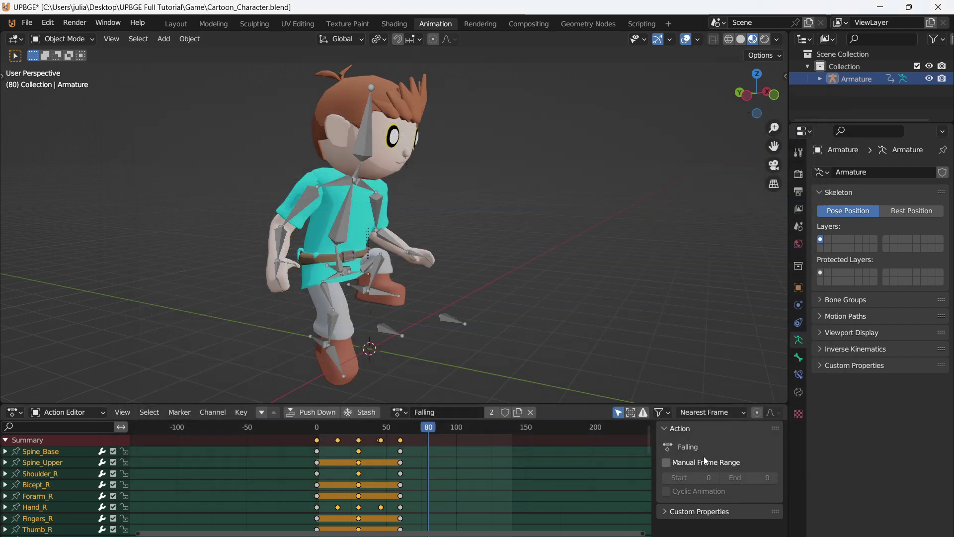
- Assign the Jog action to the armature with a fake user and preview its playback
click(400, 412)
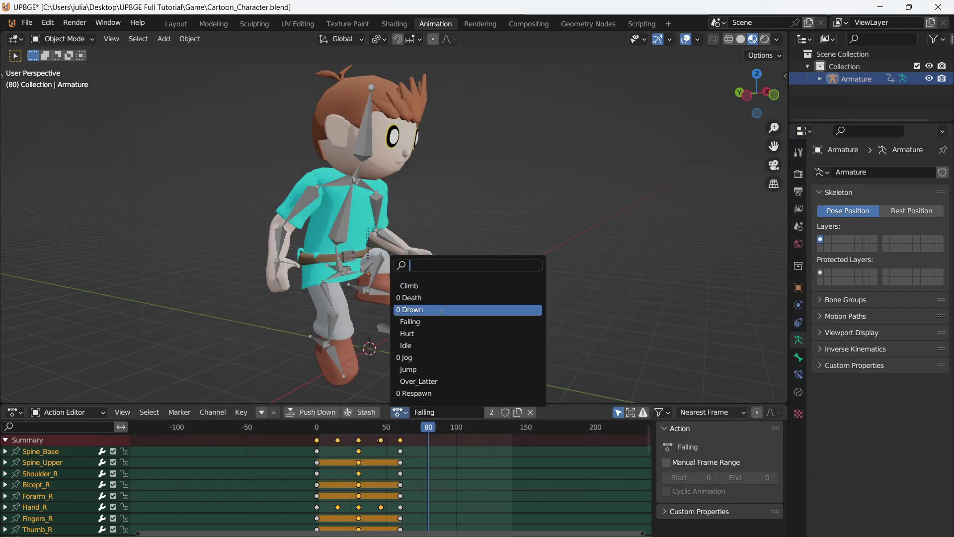
click(428, 355)
click(490, 412)
key(space)
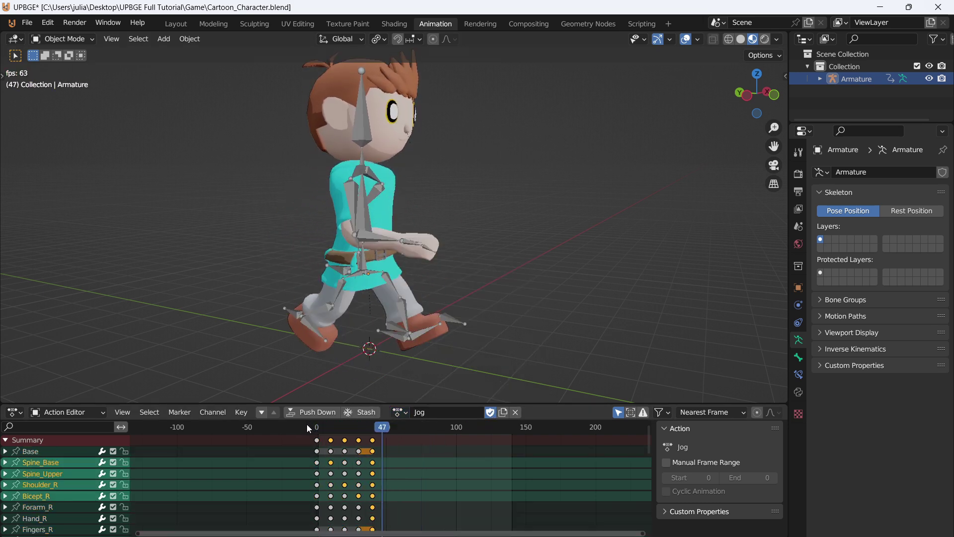
key(Escape)
- Save the character file and reopen Level_1.blend
key(ctrl+s)
scroll(388, 239, down, 2)
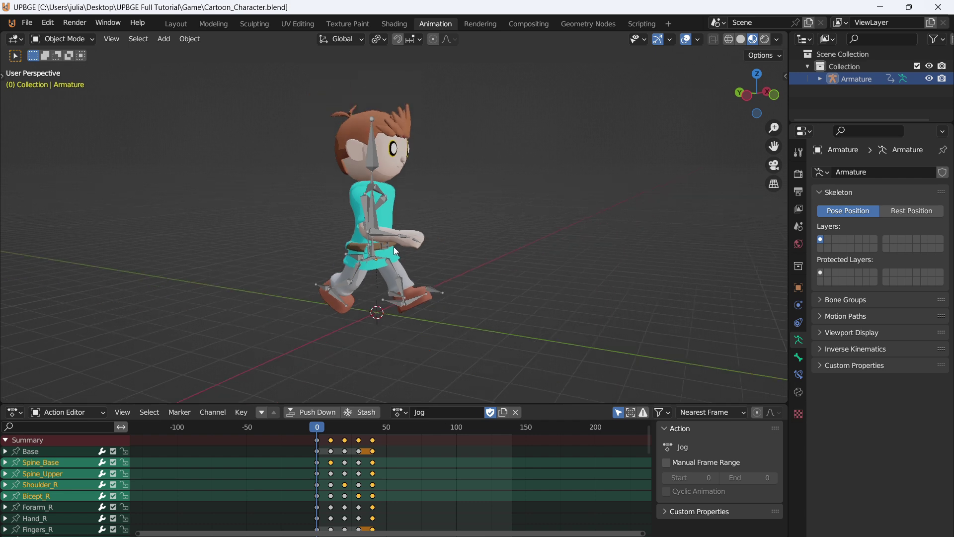
middle_drag(388, 238, 319, 240)
scroll(319, 240, up, 2)
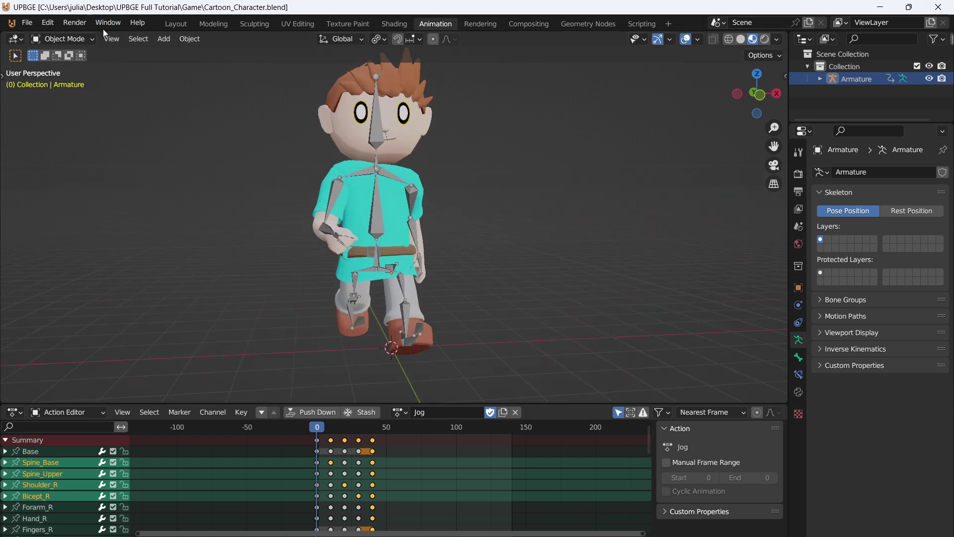
click(27, 22)
mouse_move(54, 62)
click(209, 76)
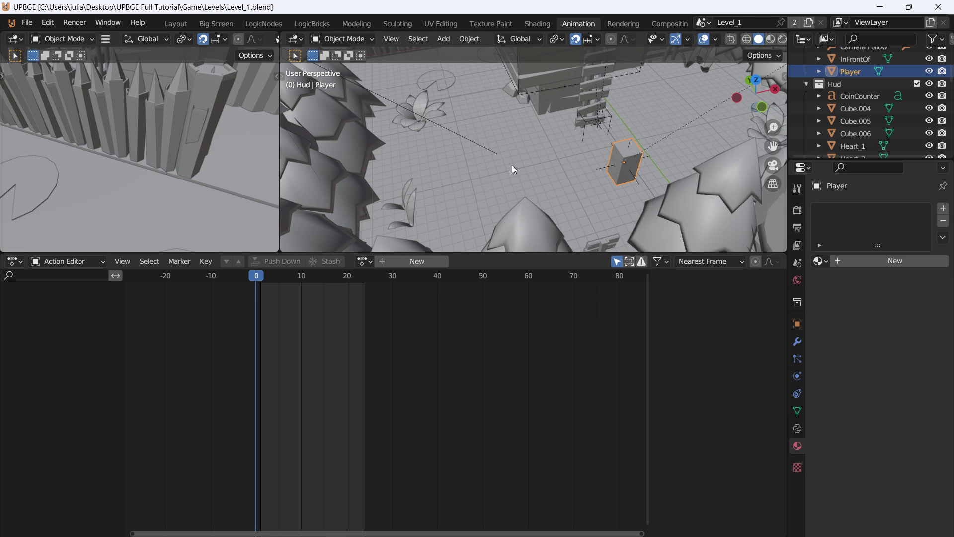
- Make the Player collection active and snap the 3D cursor to the Player block
key(KP_Decimal)
scroll(835, 143, up, 3)
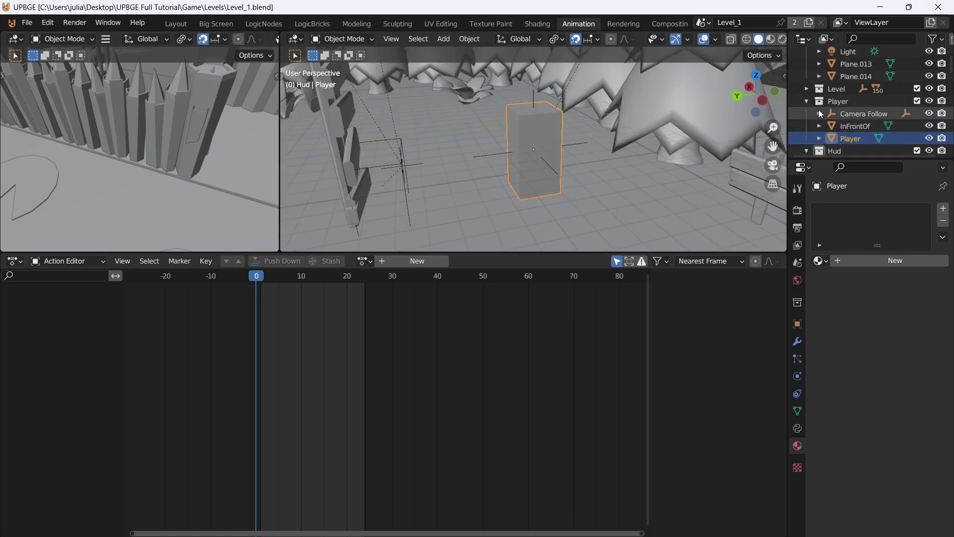
click(834, 103)
middle_drag(601, 148, 550, 128)
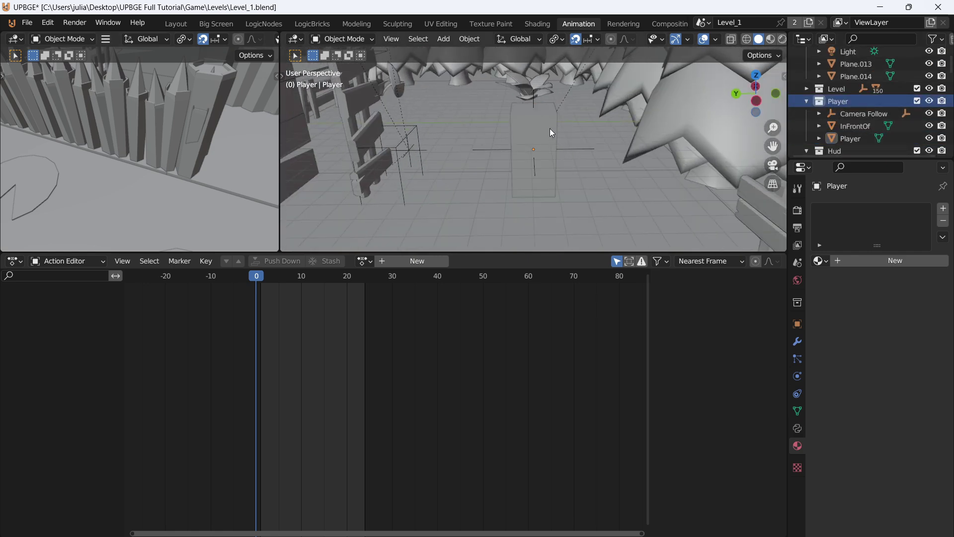
click(550, 128)
key(shift+s)
click(568, 218)
key(shift+a)
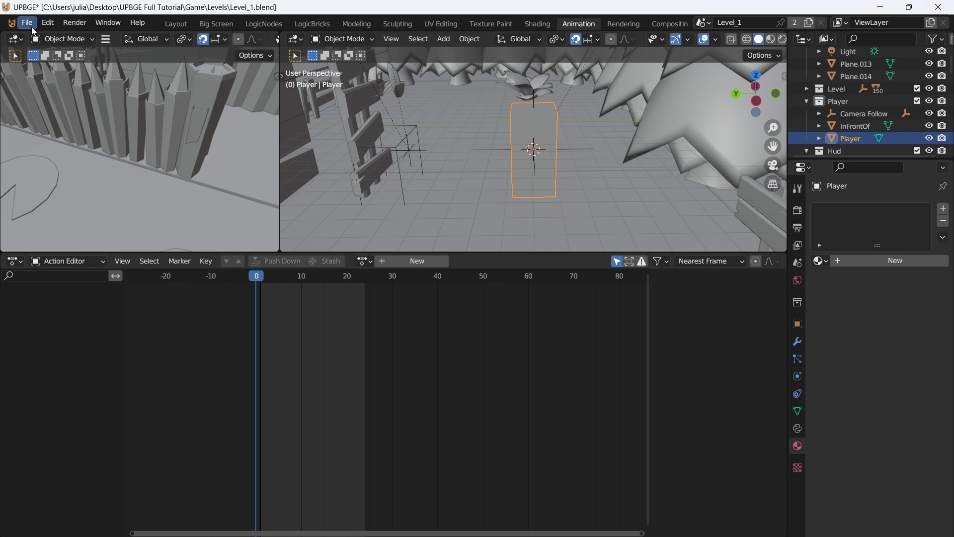
- Append all objects, including the armature and every mesh part, from Cartoon_Character.blend into the Player collection
click(31, 27)
click(77, 153)
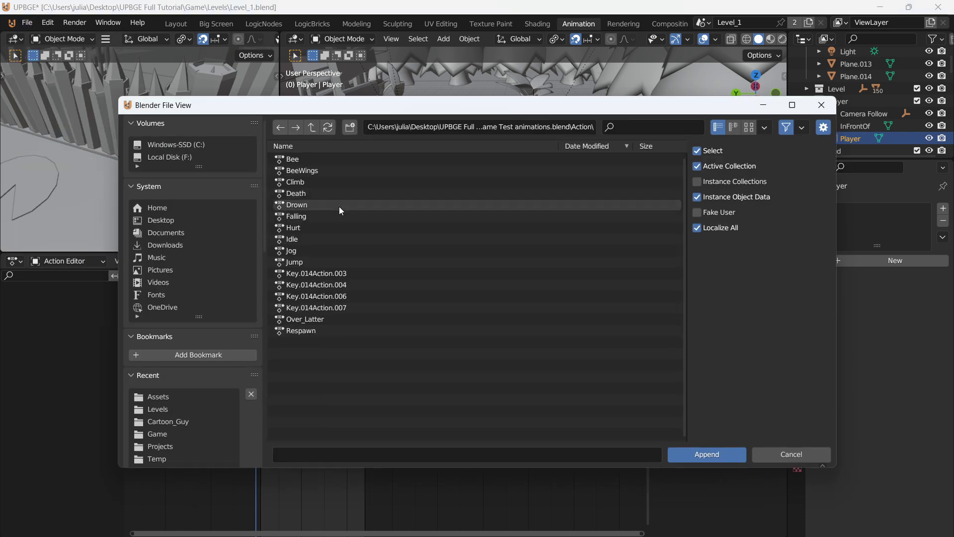
key(BackSpace)
key(BackSpace)
click(323, 233)
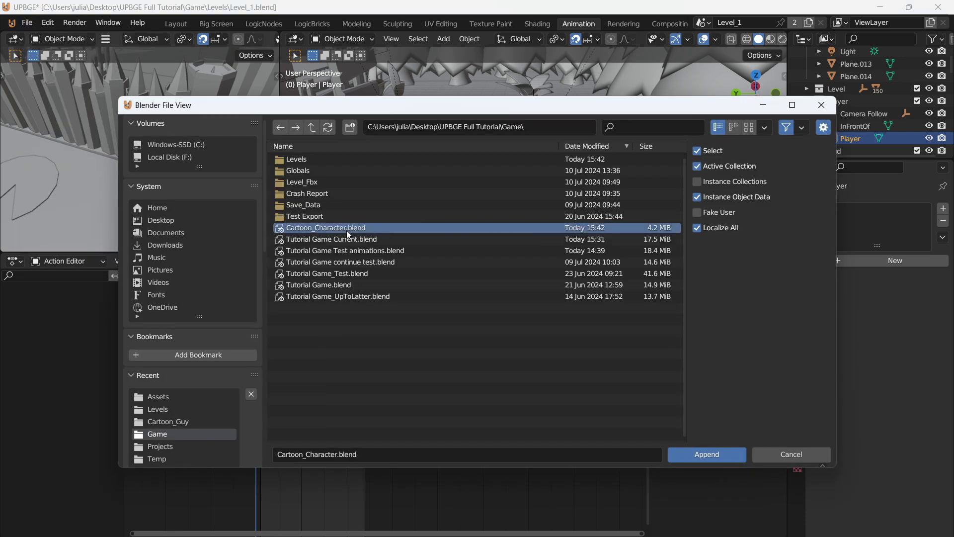
double_click(346, 231)
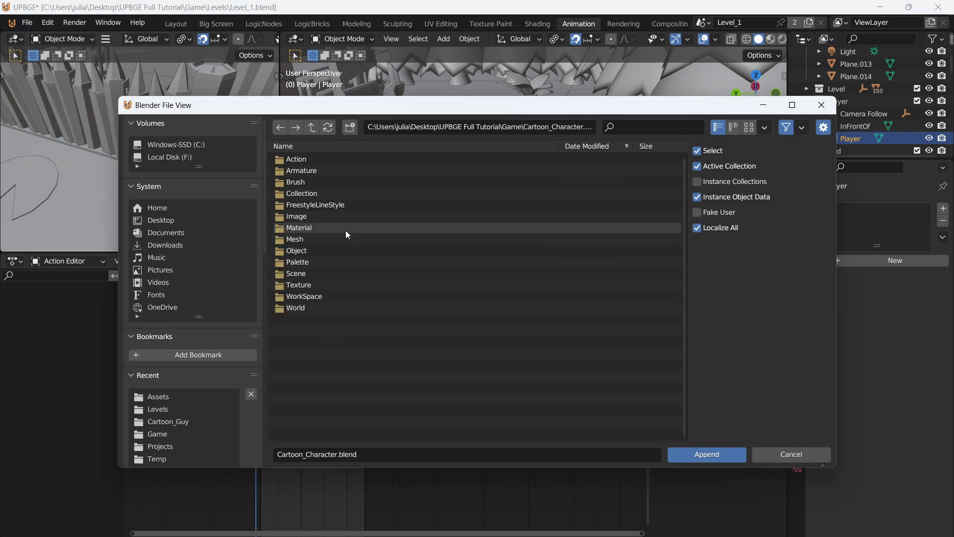
click(317, 250)
double_click(316, 249)
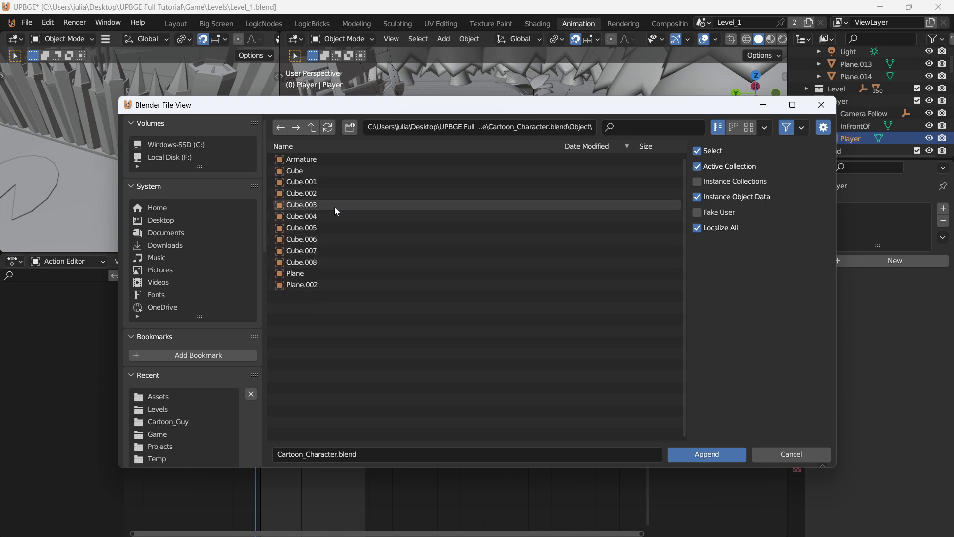
key(a)
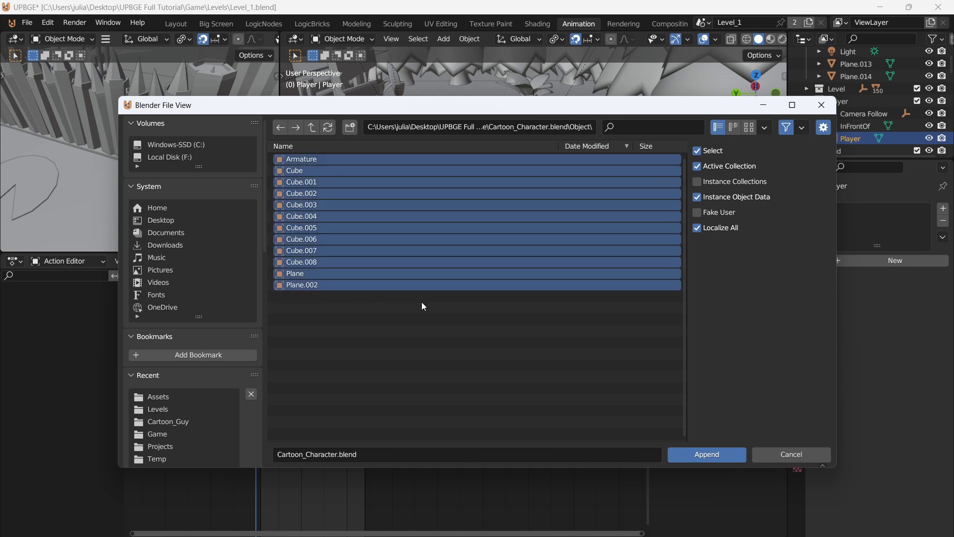
click(713, 447)
- Snap the appended character to the 3D cursor and, in rendered shading, adjust its height along Z to fit the Player block
key(shift+s)
click(477, 121)
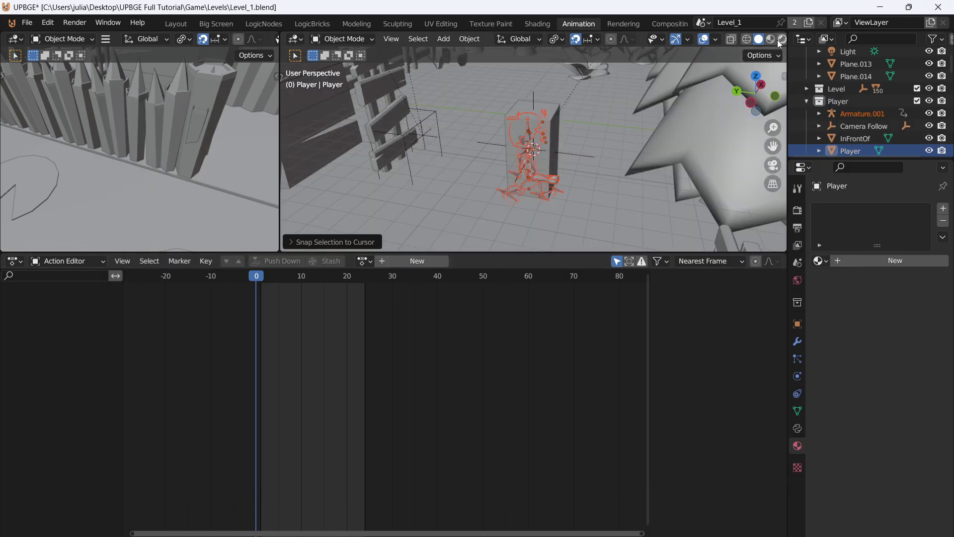
click(781, 41)
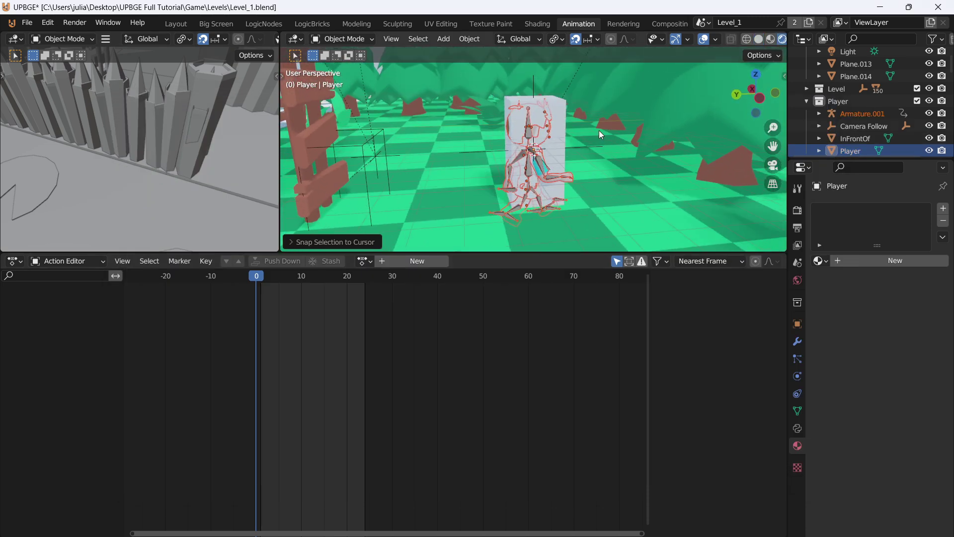
scroll(598, 130, up, 1)
shift+middle_drag(567, 140, 547, 136)
key(g)
key(z)
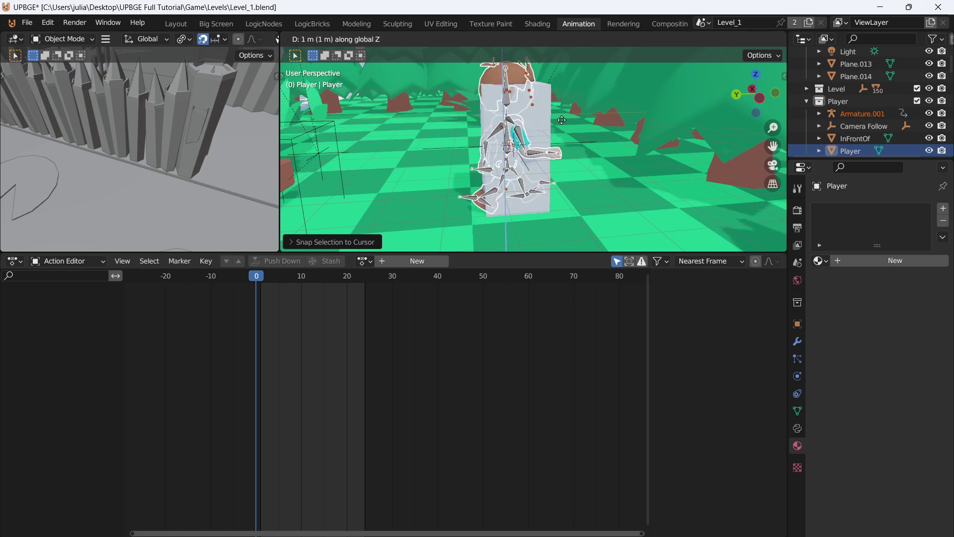
click(565, 132)
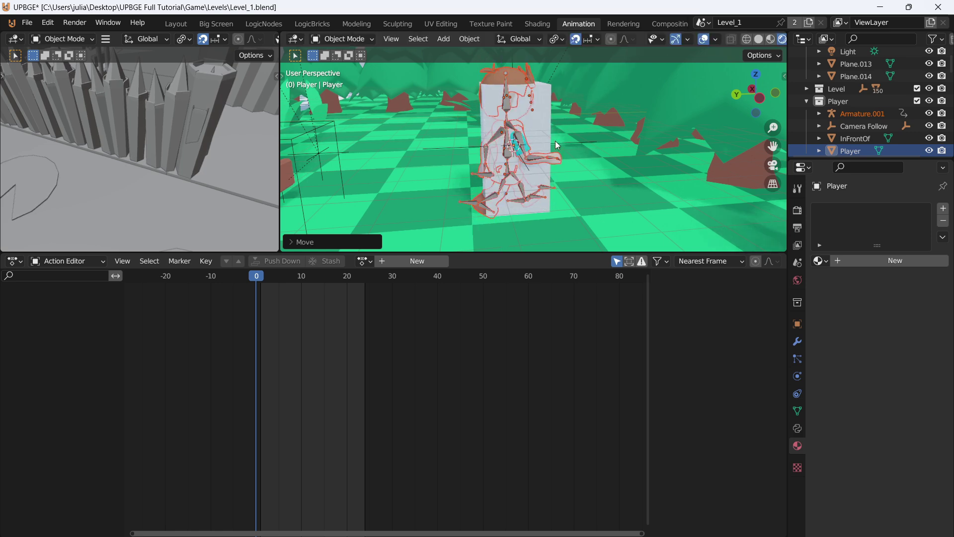
- Rotate the character's armature 180° about Z and shift it along X to recentre it on the Player block
key(KP_Decimal)
scroll(556, 141, up, 2)
shift+middle_drag(555, 191, 634, 202)
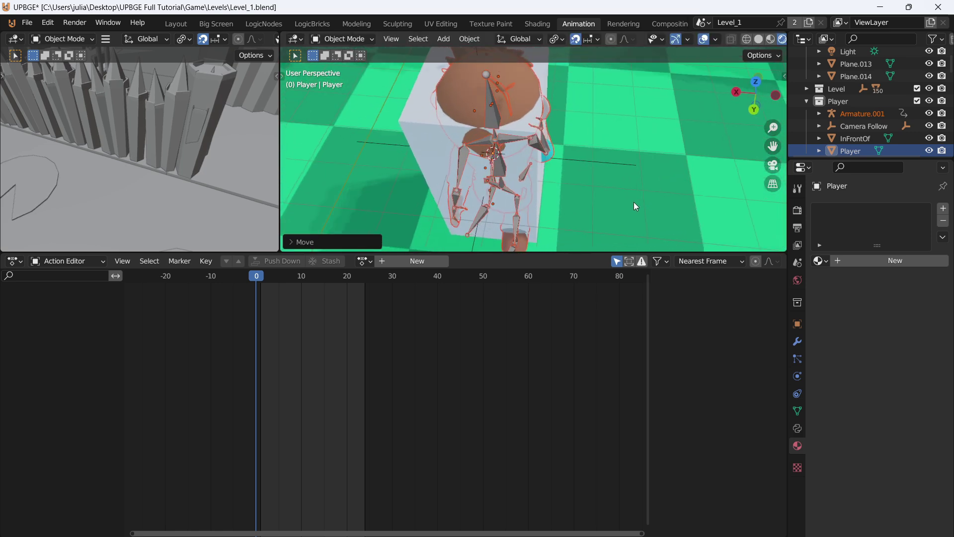
scroll(634, 204, down, 1)
key(KP_7)
click(560, 115)
text(r)
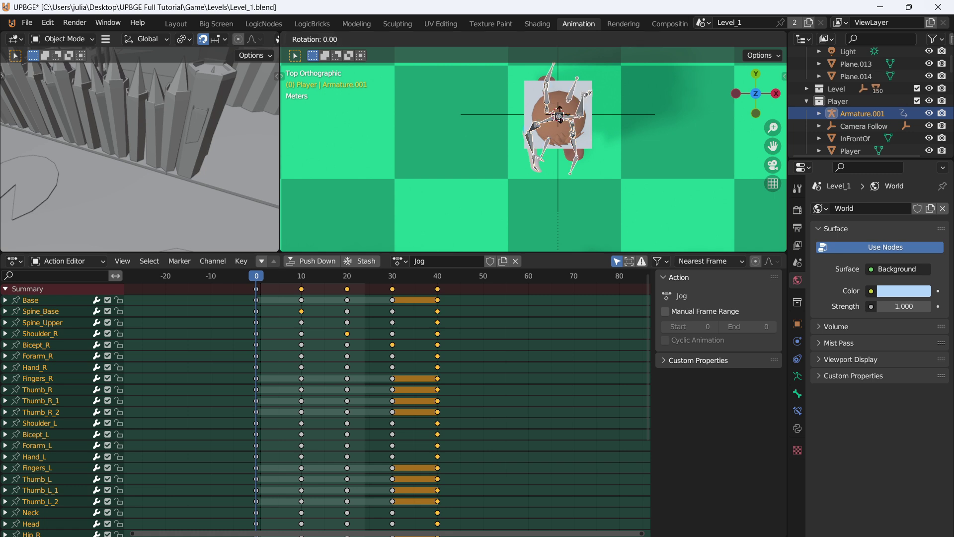
text(z1)
text(80)
key(Return)
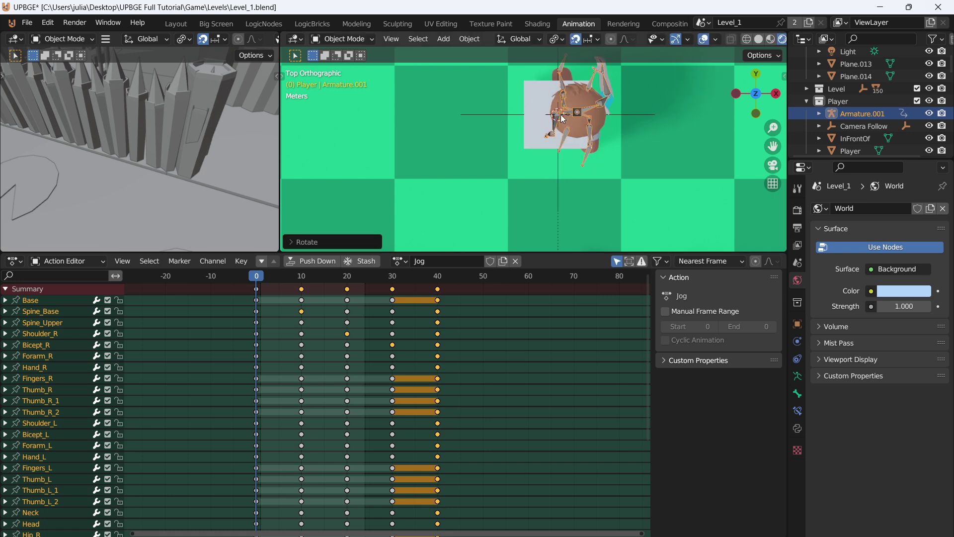
key(g)
key(x)
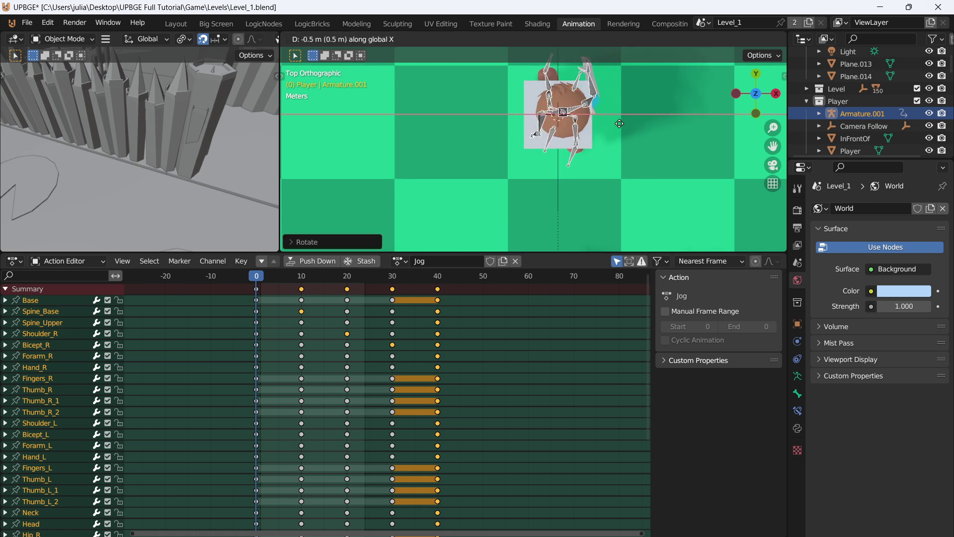
click(568, 130)
middle_drag(568, 130, 557, 117)
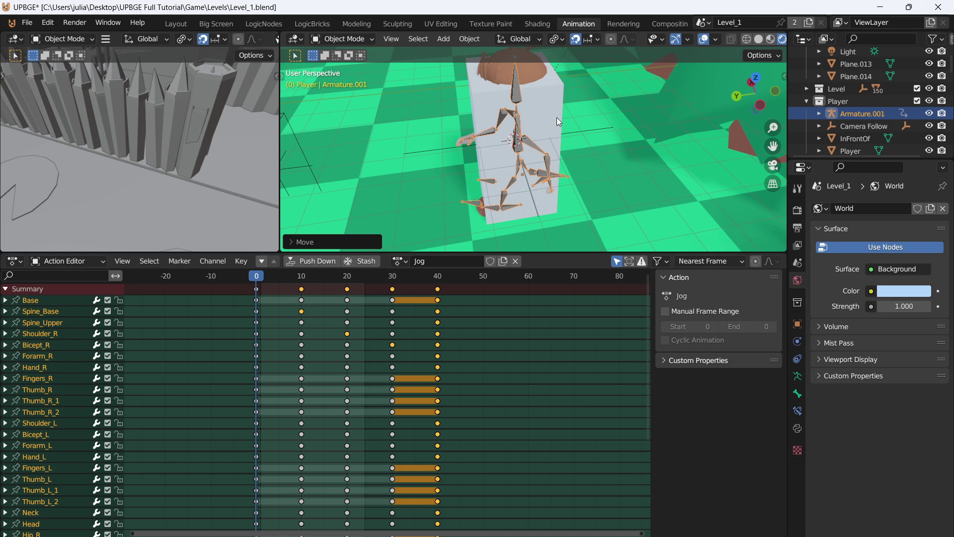
- Set the Player block's viewport display to Wire and save the level
click(544, 92)
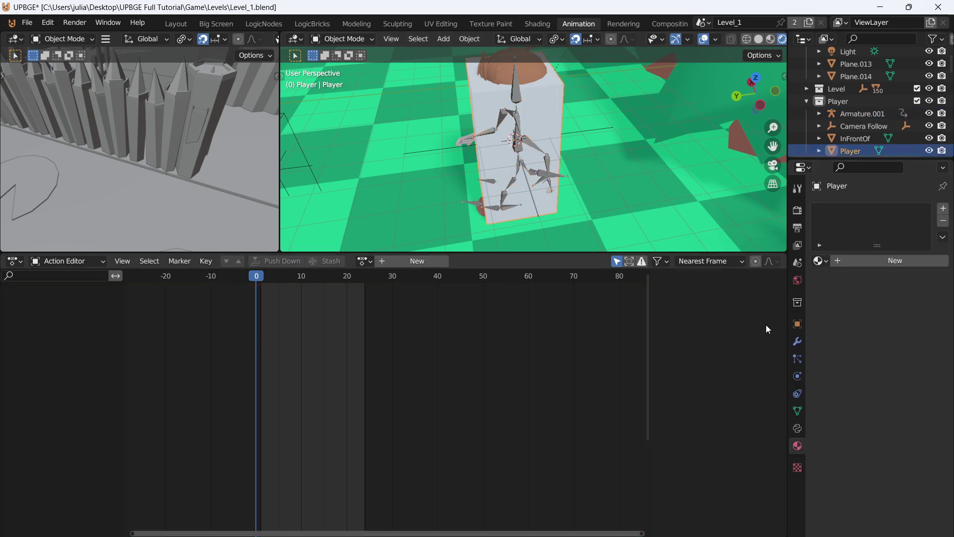
click(797, 324)
scroll(844, 378, down, 6)
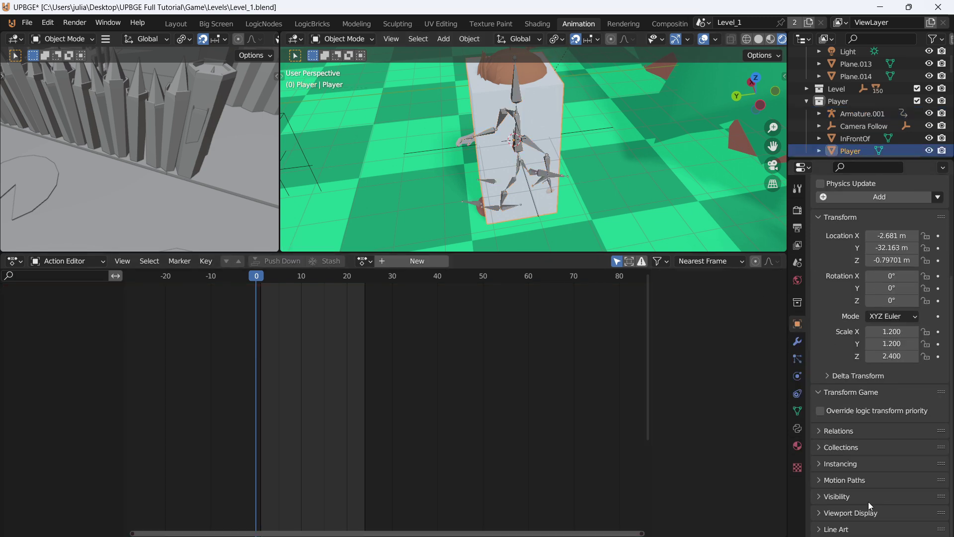
scroll(860, 497, down, 7)
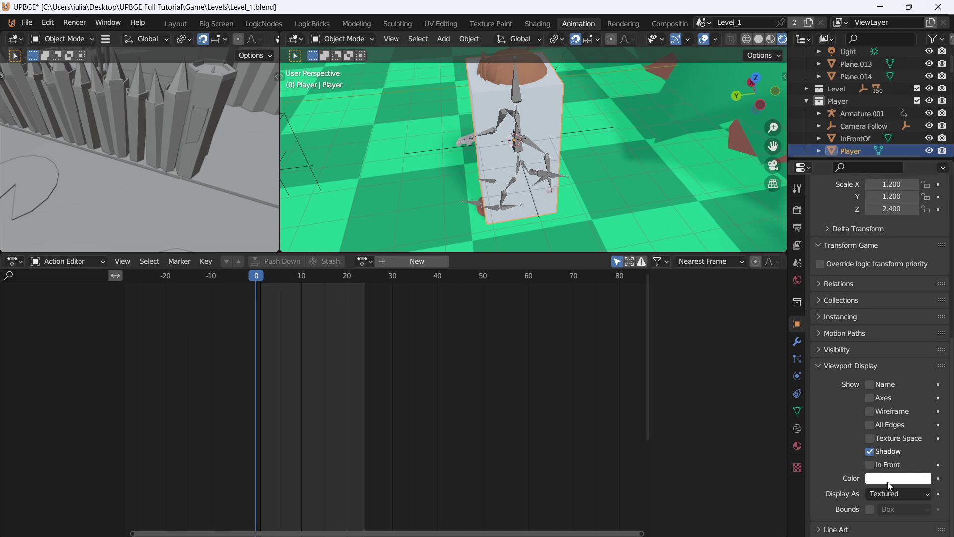
click(895, 493)
click(890, 469)
key(ctrl+s)
- Check the game physics settings of the character's shirt mesh
middle_drag(607, 219, 536, 156)
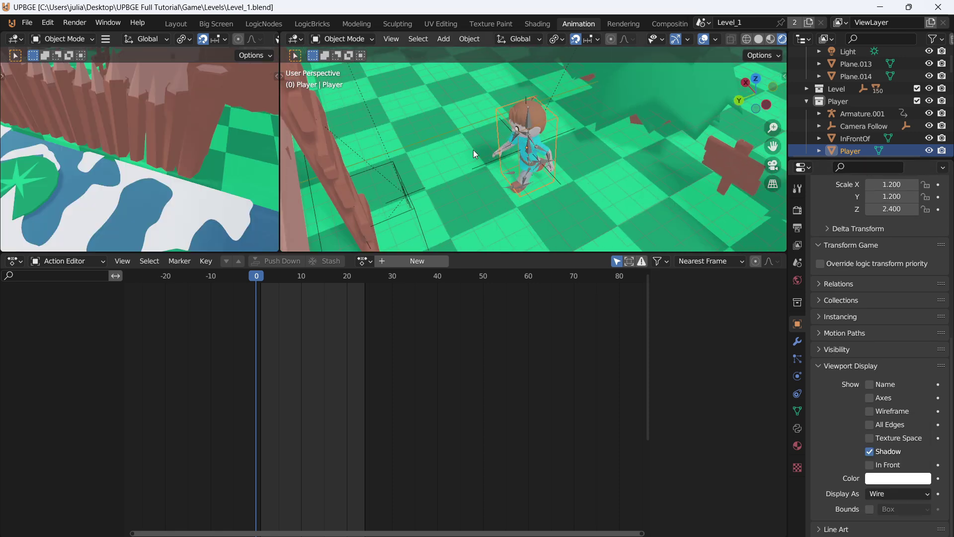
scroll(537, 147, up, 1)
middle_drag(537, 147, 559, 139)
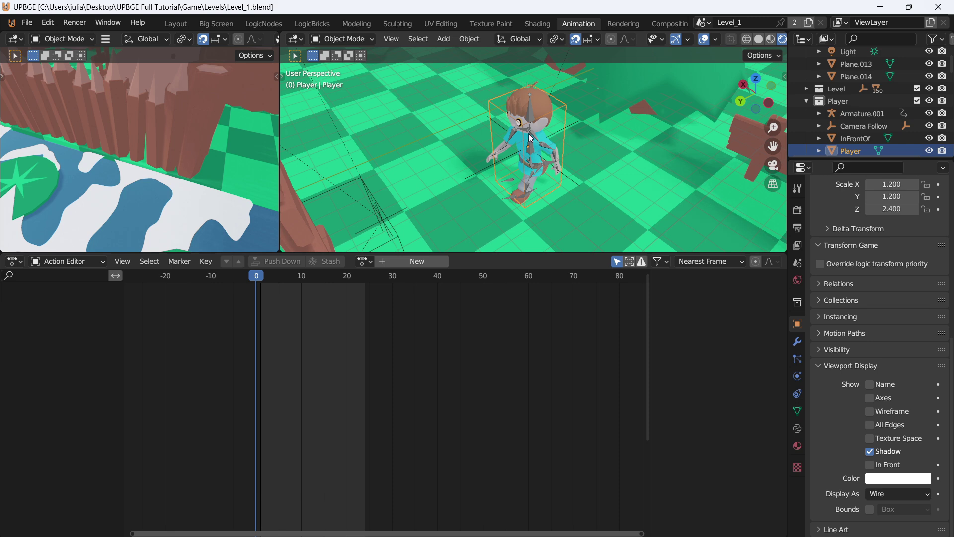
click(544, 134)
click(545, 134)
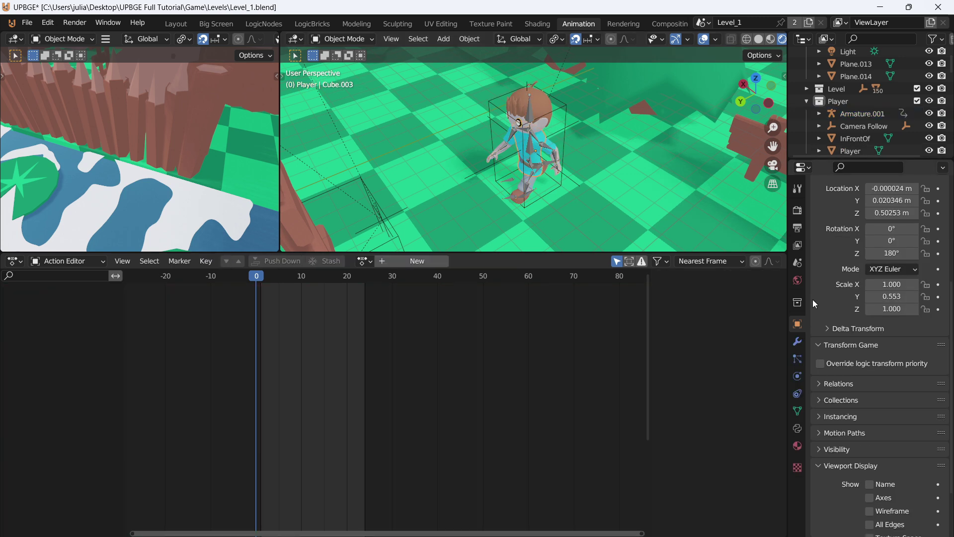
click(798, 375)
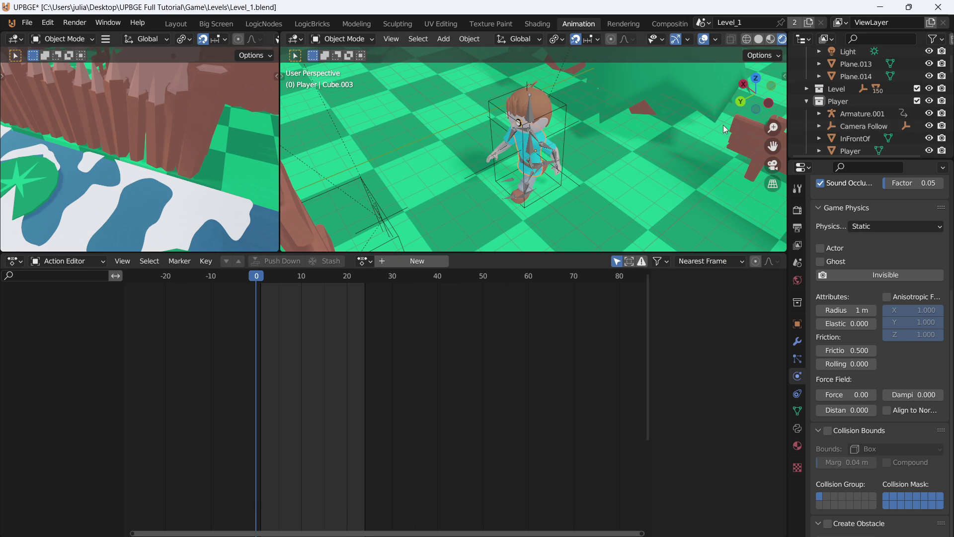
- Select the armature's whole hierarchy, copy the armature's No Collision physics properties to the child meshes, and save the level
key(KP_Decimal)
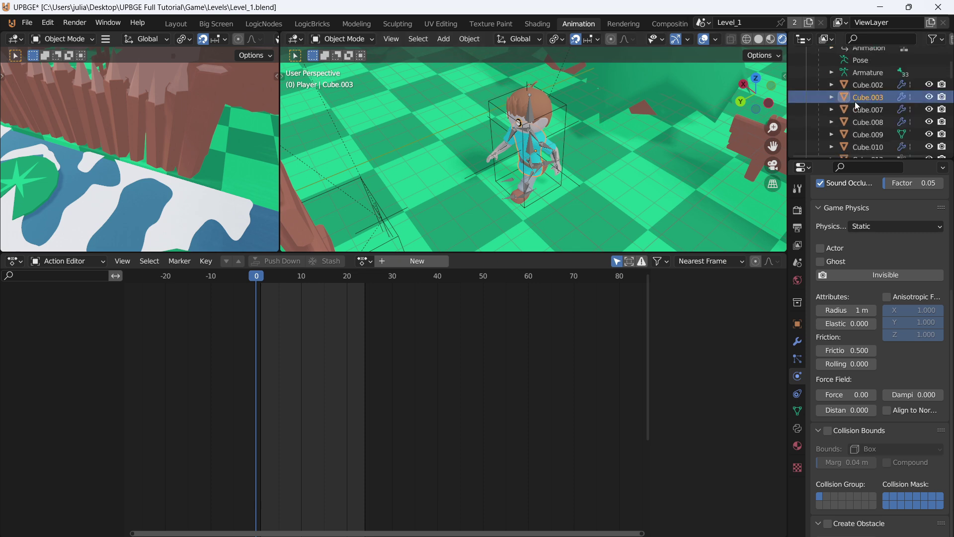
click(849, 75)
right_click(855, 78)
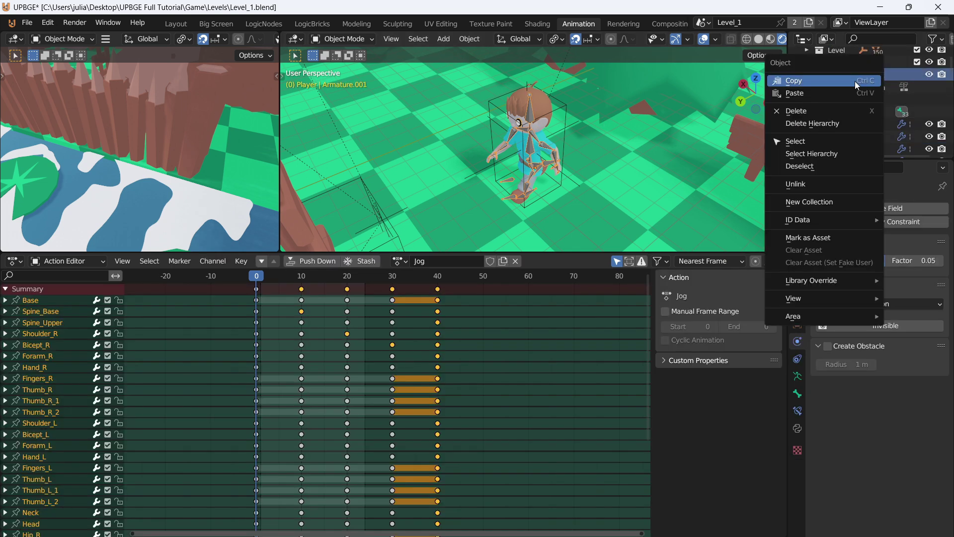
click(811, 154)
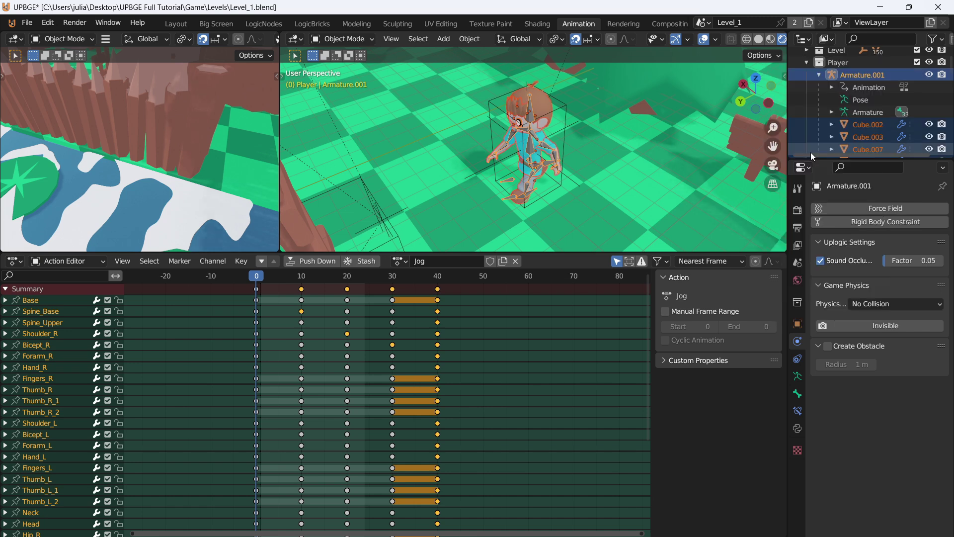
key(KP_Decimal)
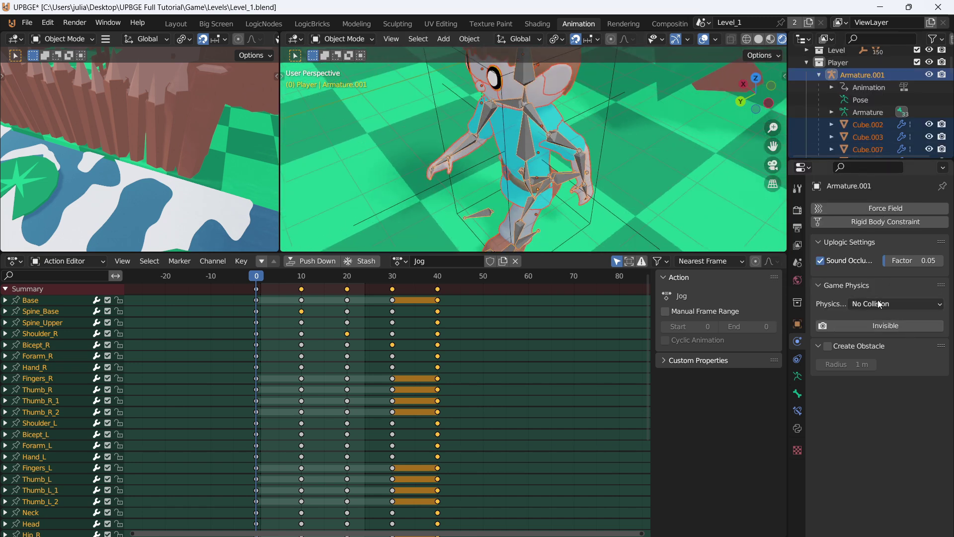
key(F3)
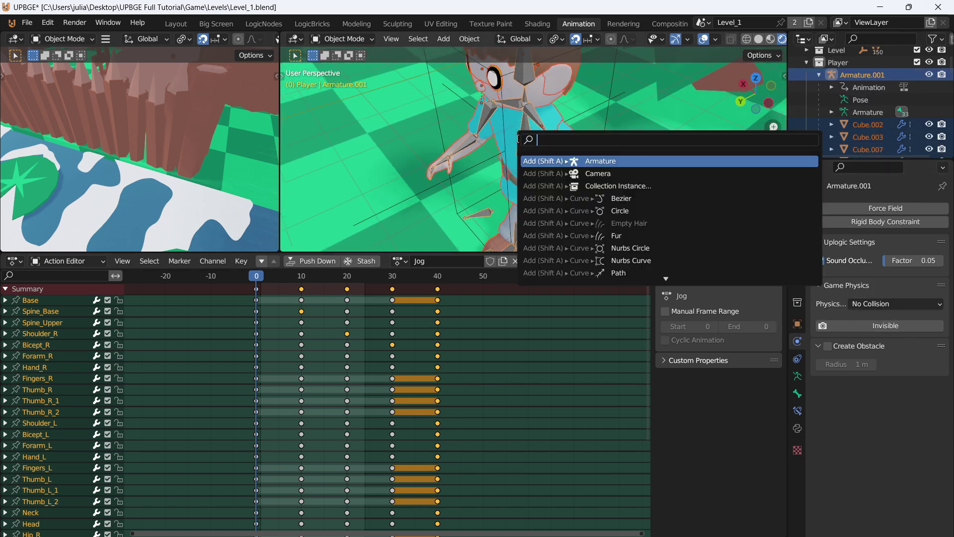
text(copy)
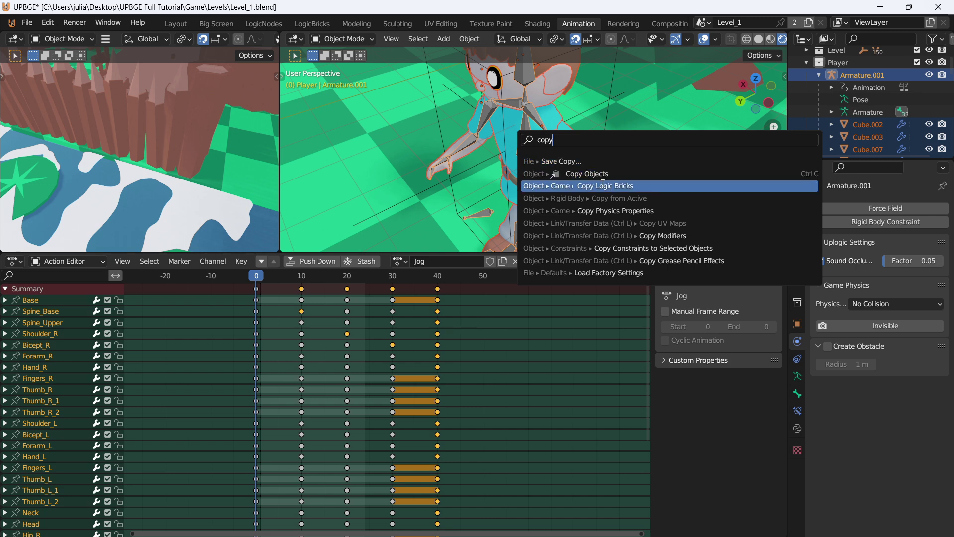
click(577, 210)
scroll(552, 139, down, 6)
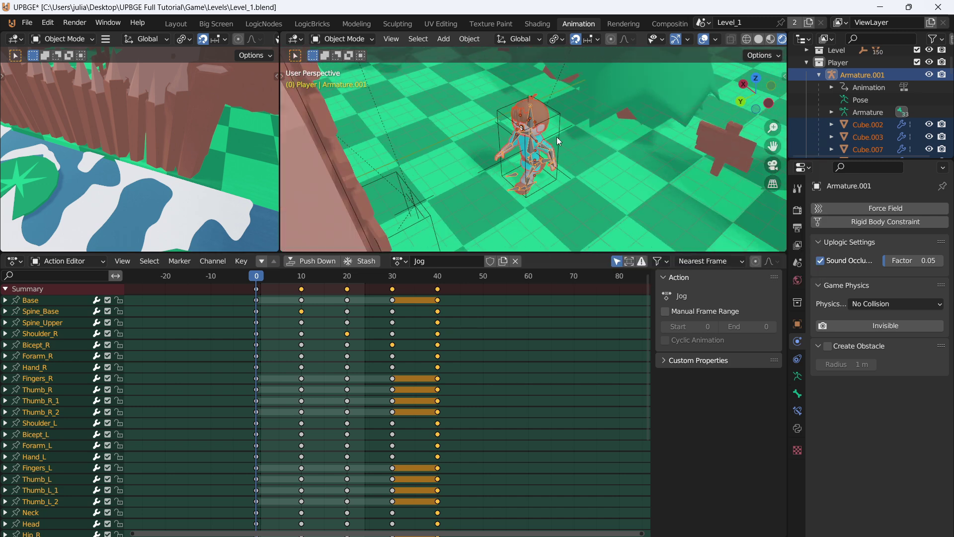
scroll(557, 136, up, 4)
key(ctrl+s)
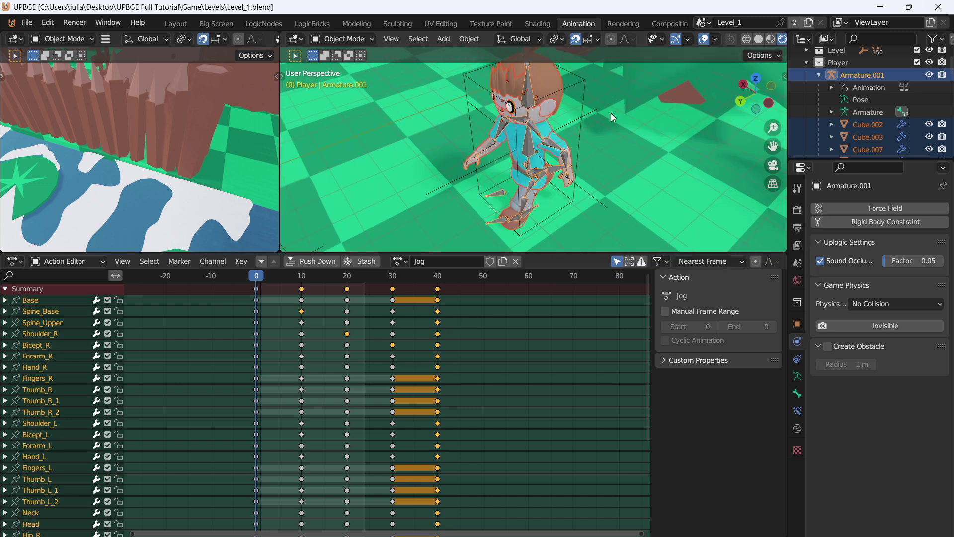
- Scale the Player block's mesh to about 0.66 in X and Y, keeping Z locked
click(584, 82)
middle_drag(584, 88, 545, 123)
key(KP_7)
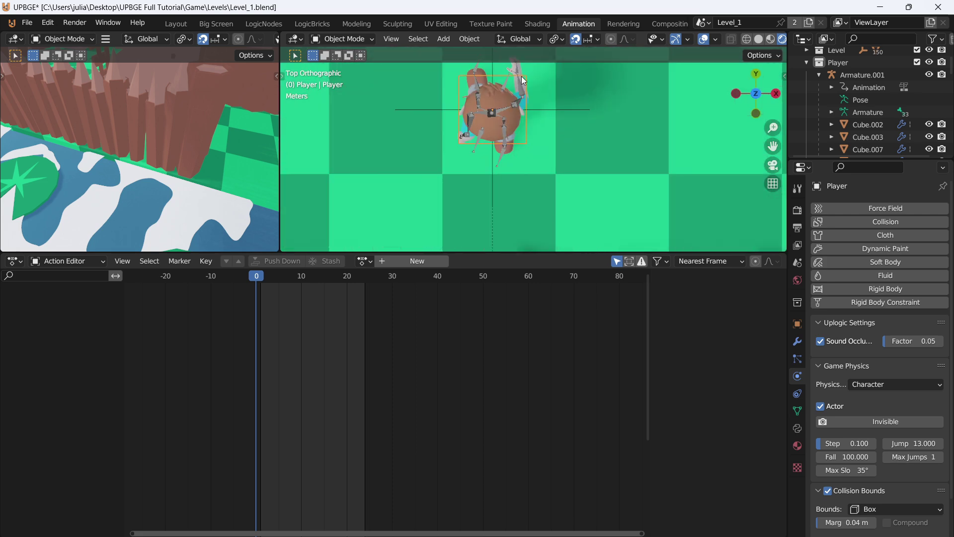
scroll(552, 119, up, 3)
scroll(571, 124, up, 1)
key(Tab)
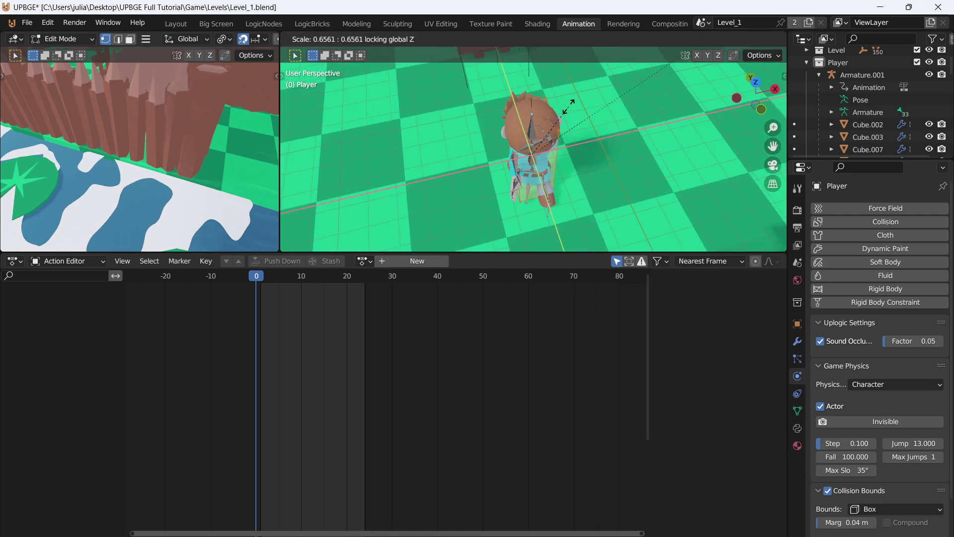
click(568, 107)
mouse_move(568, 106)
middle_down()
mouse_move(618, 81)
mouse_move(566, 99)
middle_up()
- Reposition the narrowed Player block mesh around the character from the top view, leave mesh editing and save the level
key(KP_7)
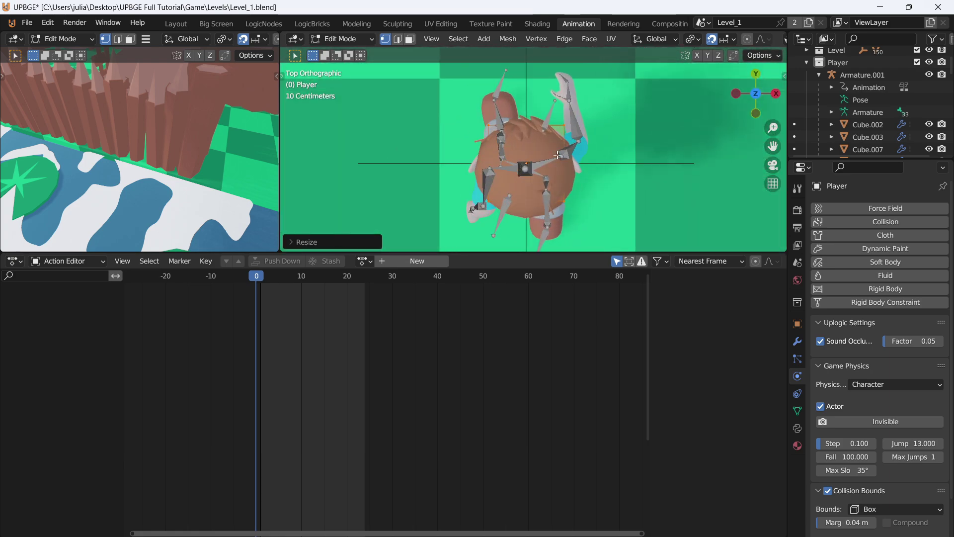
shift+middle_drag(553, 177, 540, 154)
scroll(544, 138, up, 1)
key(Tab)
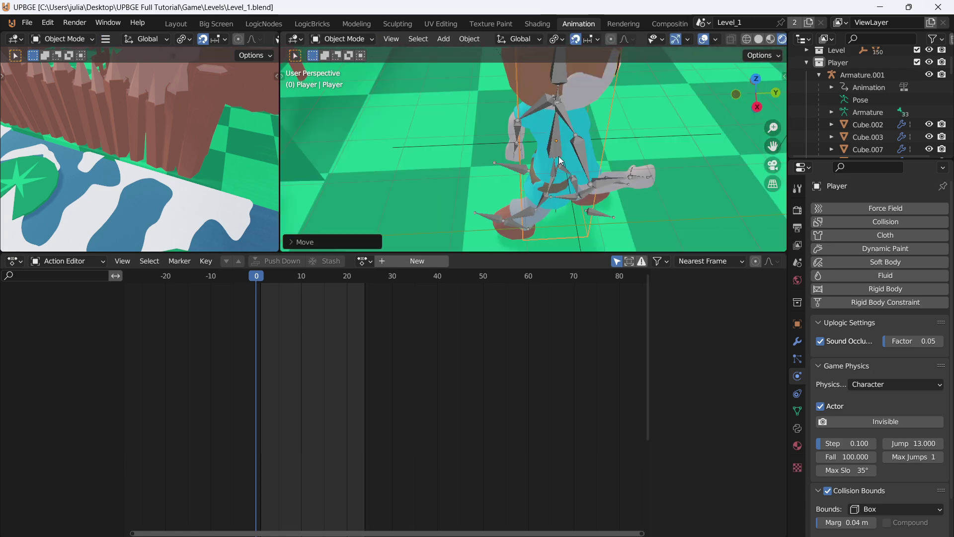
- Parent the character's armature to the Player block with the Object (Keep Transform) option and save the level
click(560, 142)
middle_drag(560, 140, 532, 142)
click(604, 112)
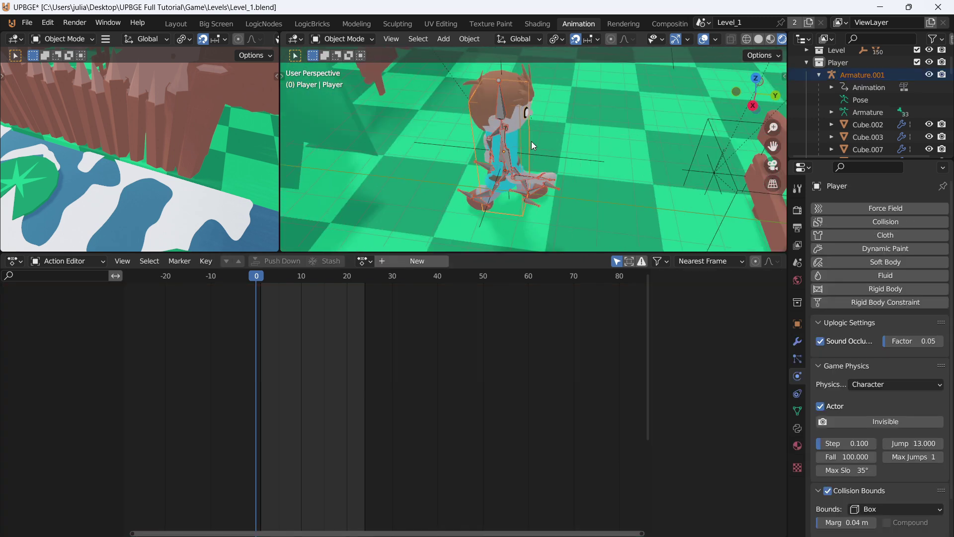
key(ctrl+p)
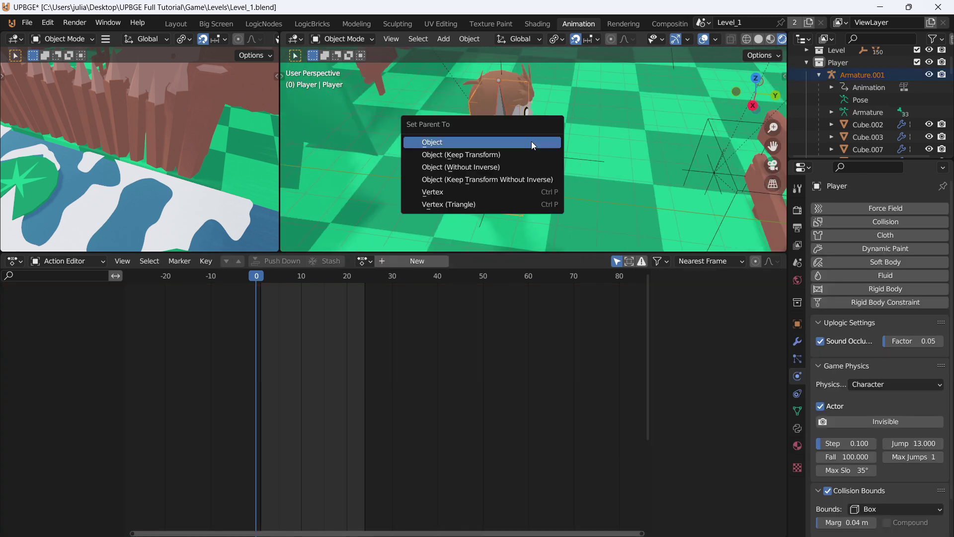
click(450, 156)
key(ctrl+s)
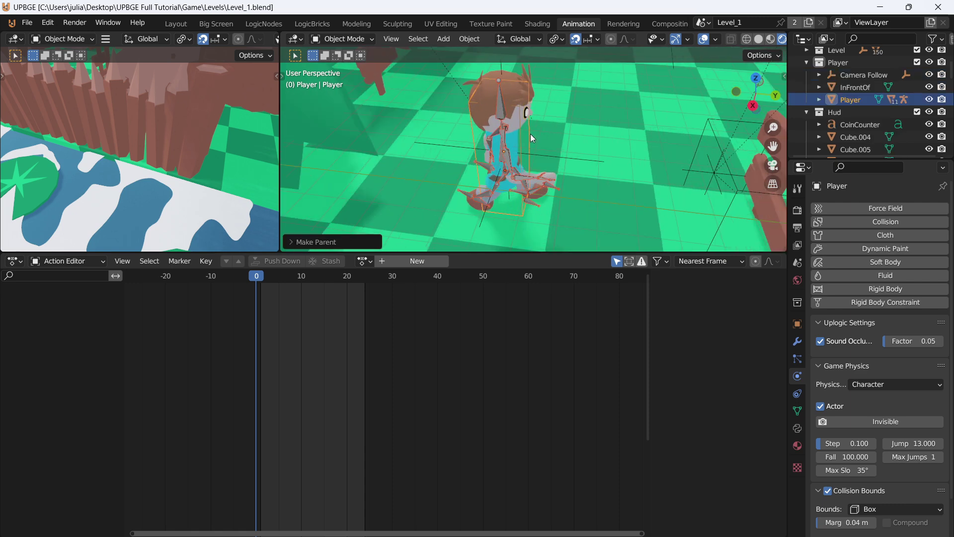
- Test-run the level from the camera view to check the parented character, and stop the game
click(546, 134)
key(KP_0)
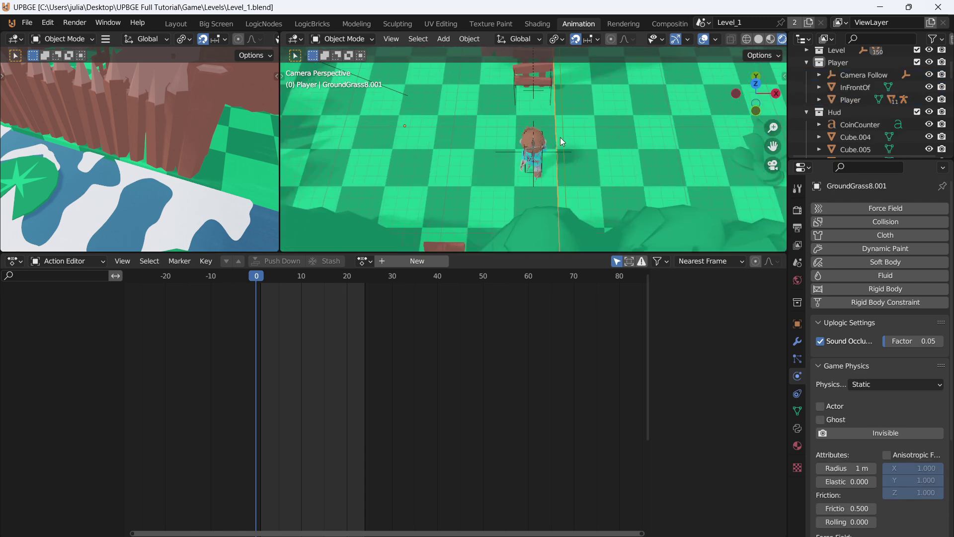
key(p)
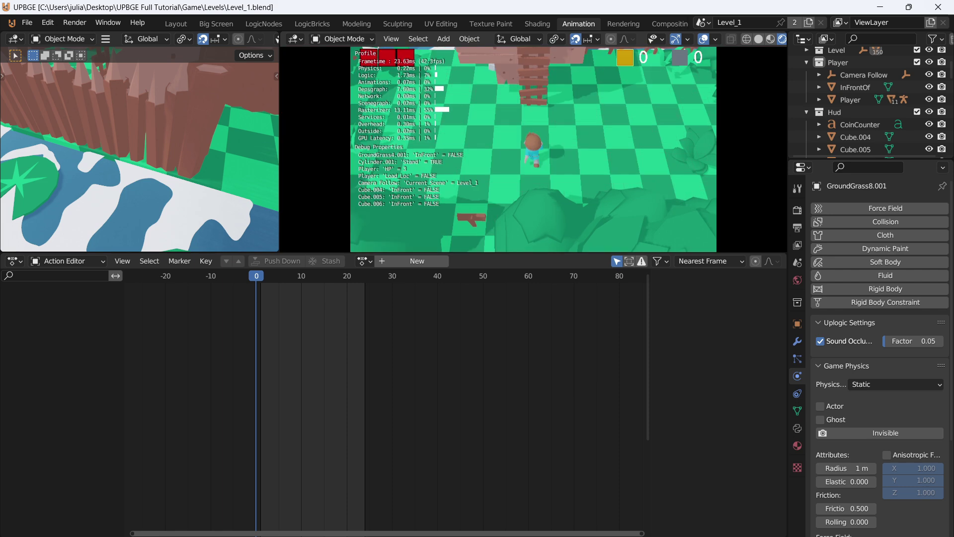
key(Escape)
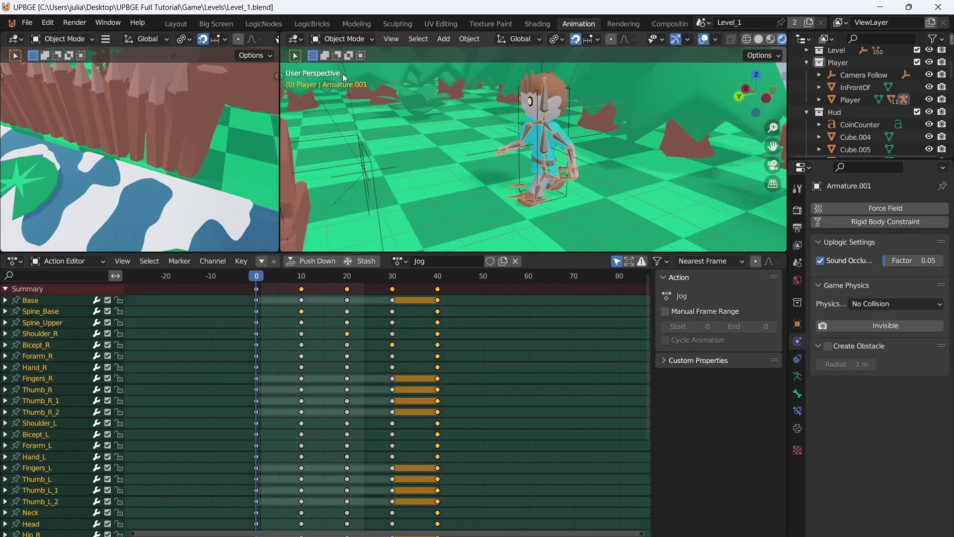
- Give the armature a Property sensor and an Action actuator in the logic bricks, linked through an And controller
click(321, 23)
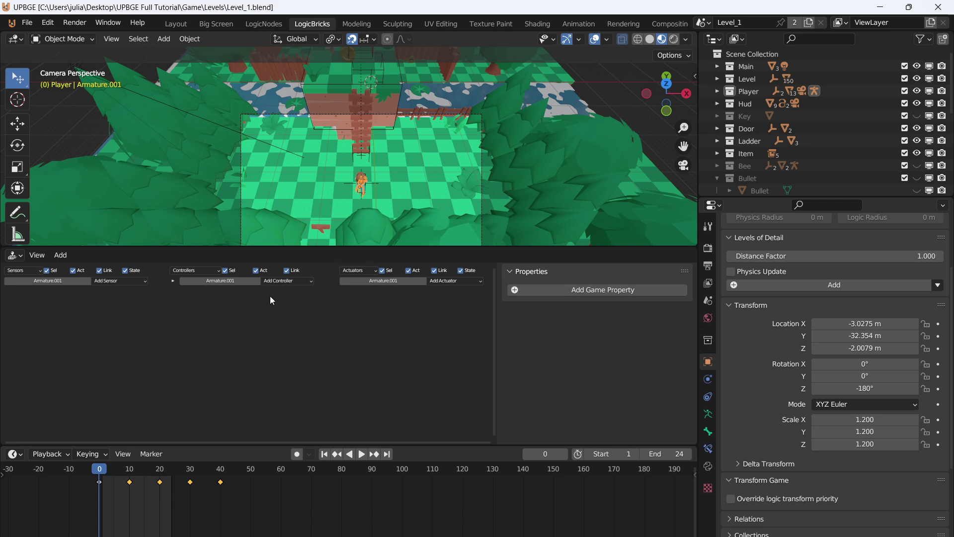
scroll(163, 293, up, 2)
click(171, 288)
key(p)
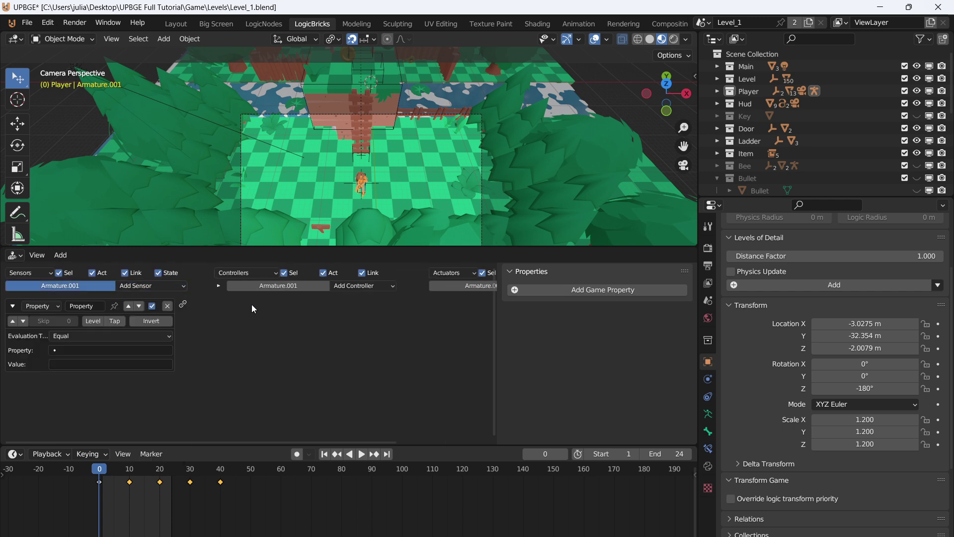
middle_drag(470, 305, 351, 305)
click(450, 285)
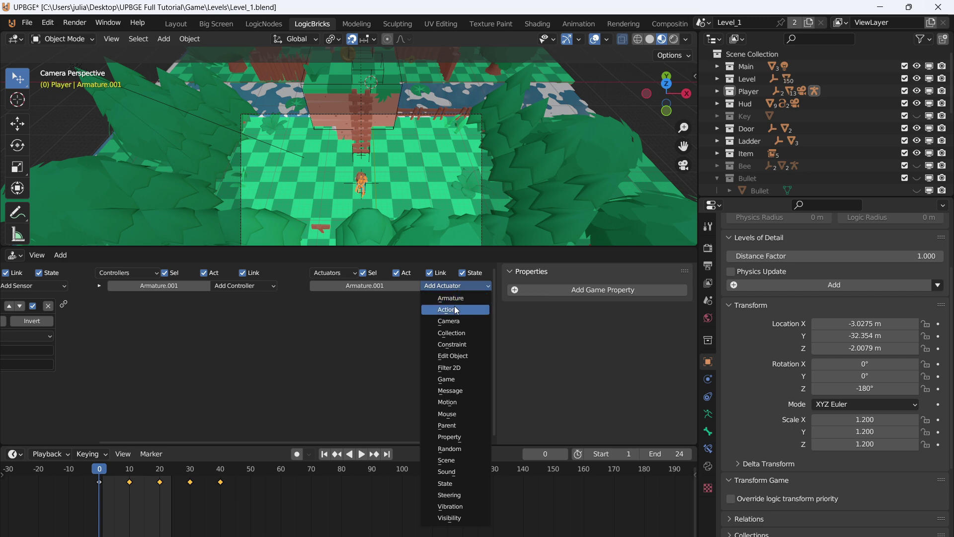
click(453, 307)
drag(318, 308, 64, 304)
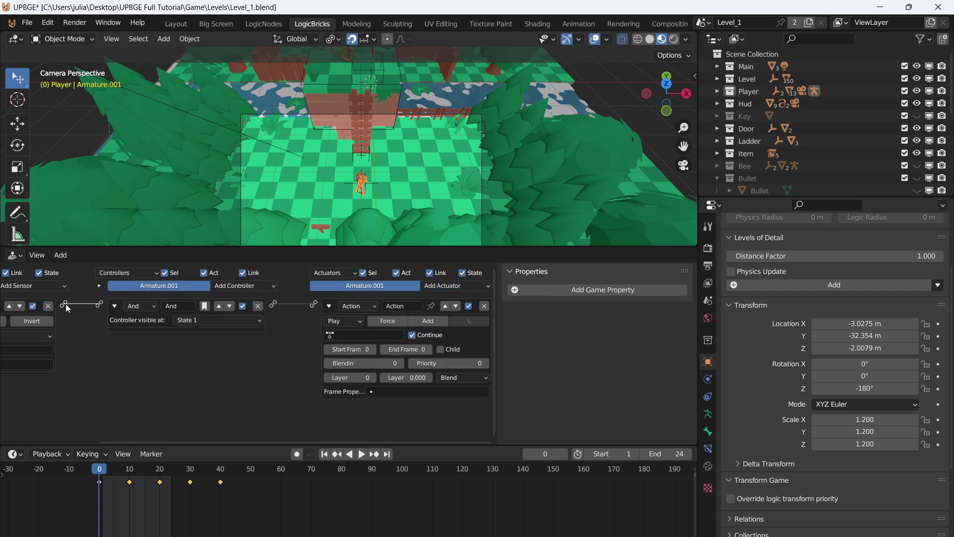
- Add a Boolean game property named isWalking to the armature, leave it unticked, and save the level
scroll(100, 333, left, 3)
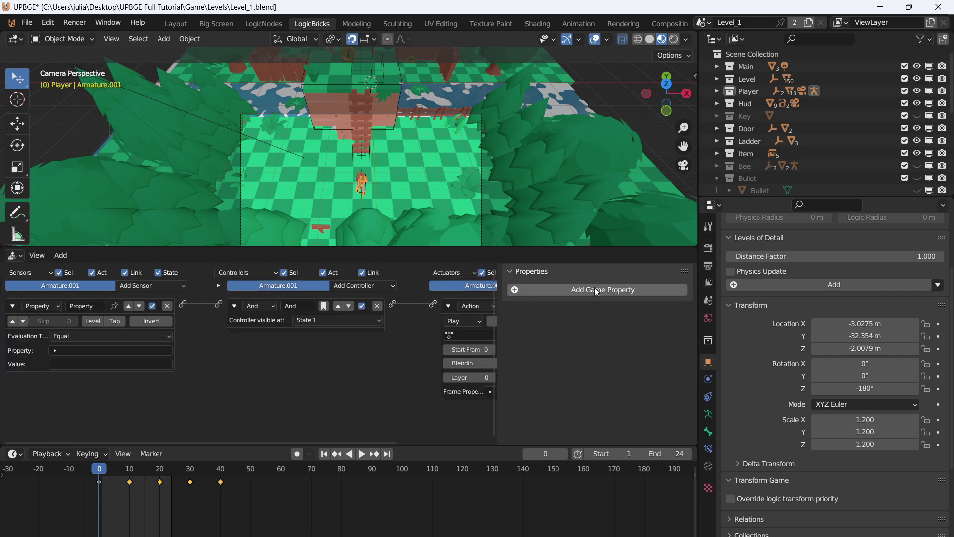
click(624, 290)
click(539, 308)
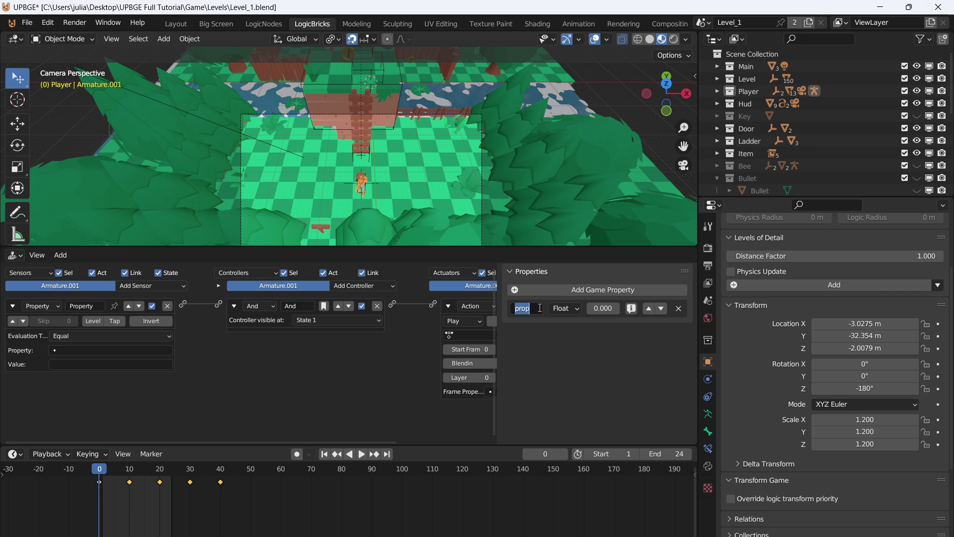
text(isWa)
text(lking)
click(566, 308)
click(579, 326)
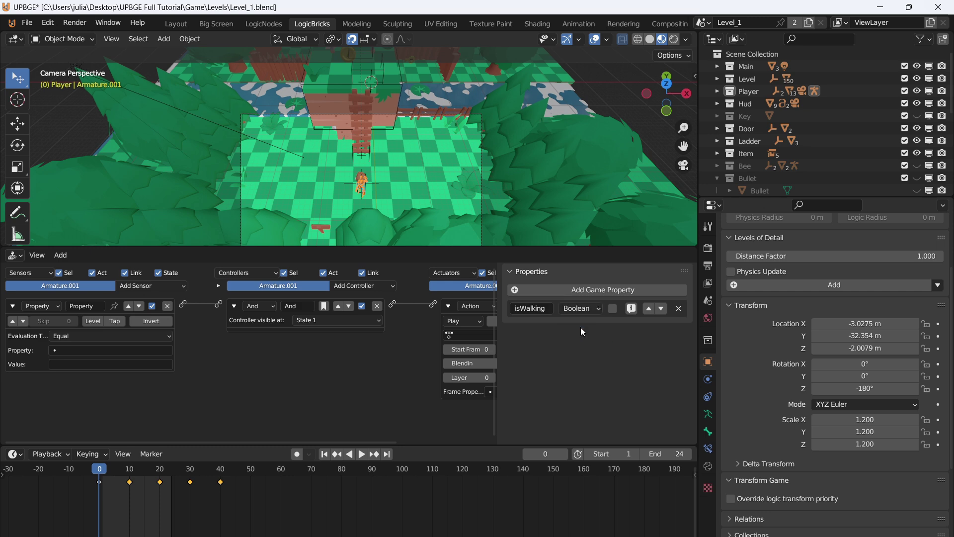
key(ctrl+s)
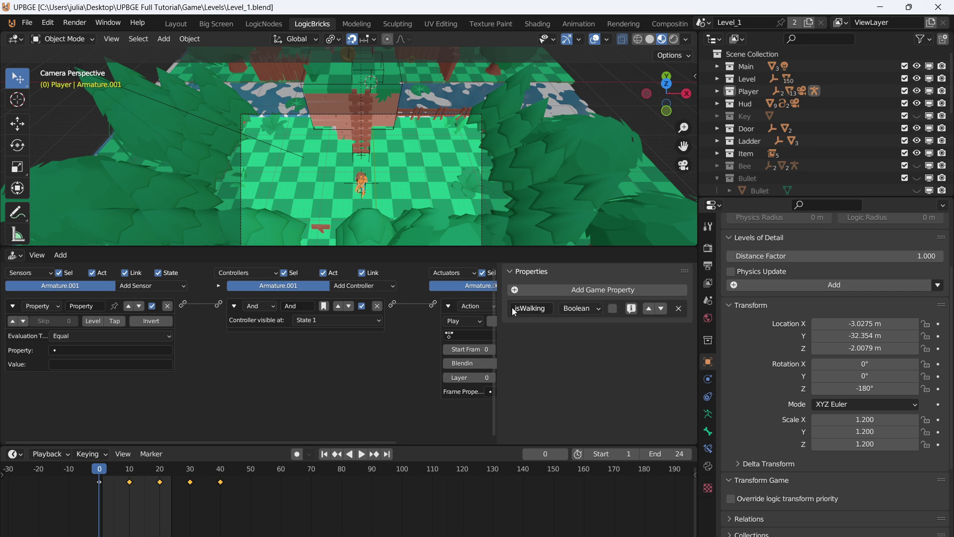
click(616, 308)
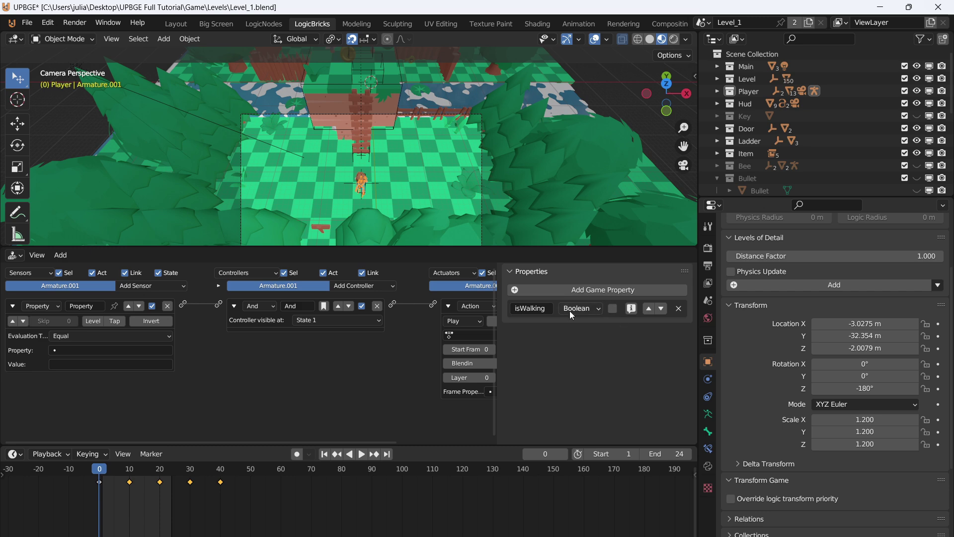
- Make the Property sensor evaluate whether isWalking equals true
click(100, 350)
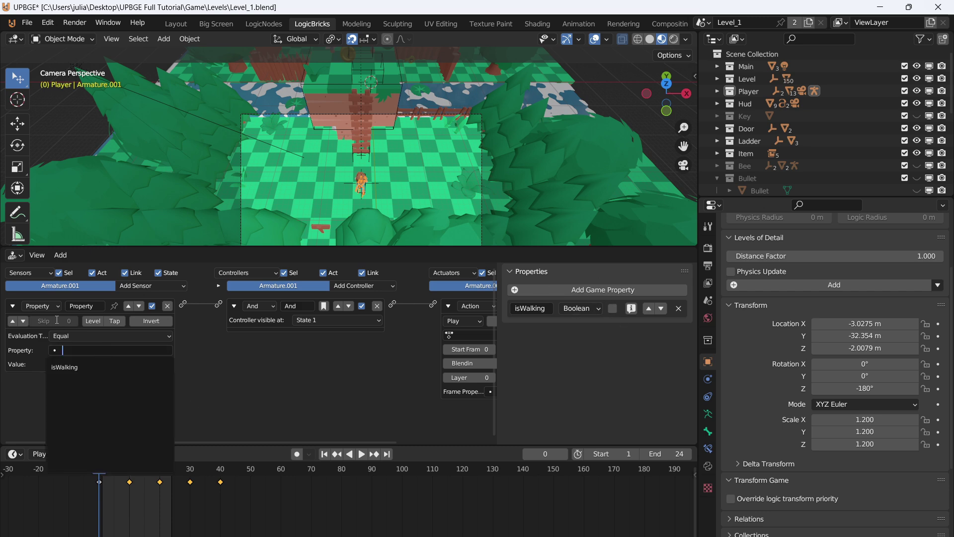
click(60, 367)
click(74, 362)
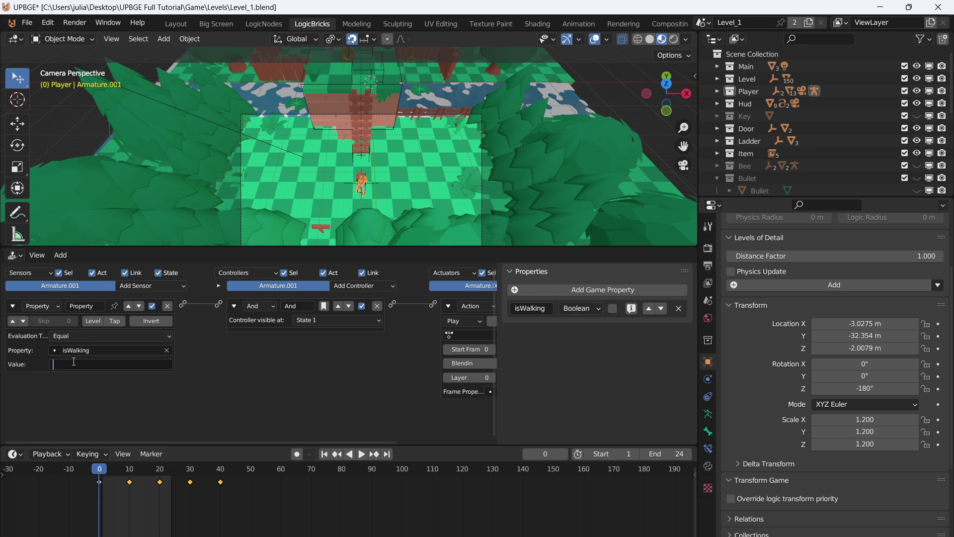
text(true)
key(Return)
- Assign the Jog action to the armature's Action actuator
ctrl+scroll(204, 355, right, 5)
click(357, 335)
text(w)
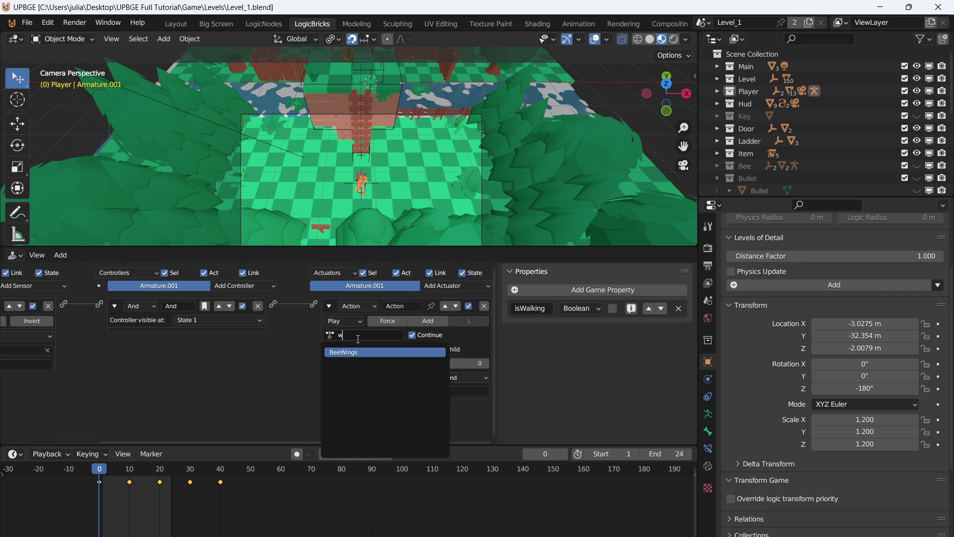
text(alk)
key(BackSpace)
key(BackSpace)
key(BackSpace)
key(BackSpace)
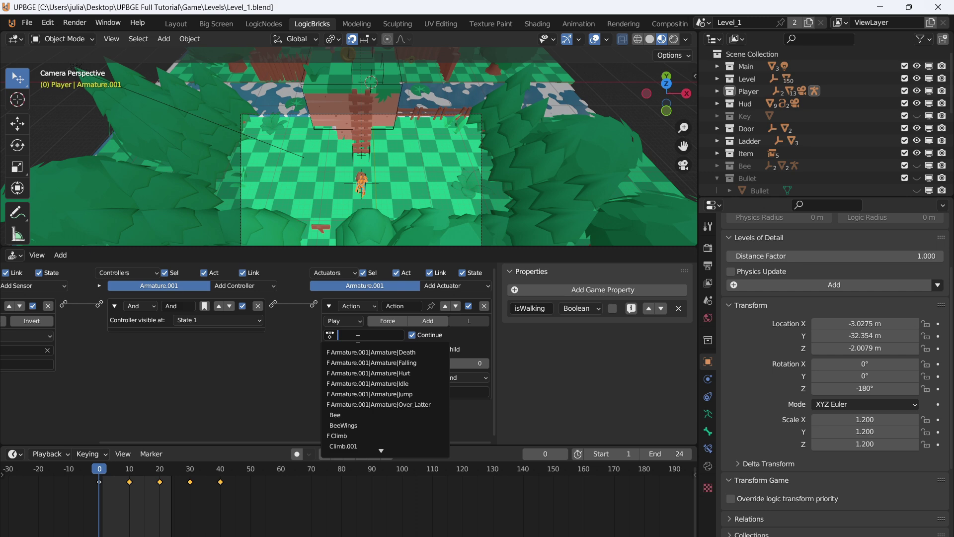
text(jo)
click(333, 352)
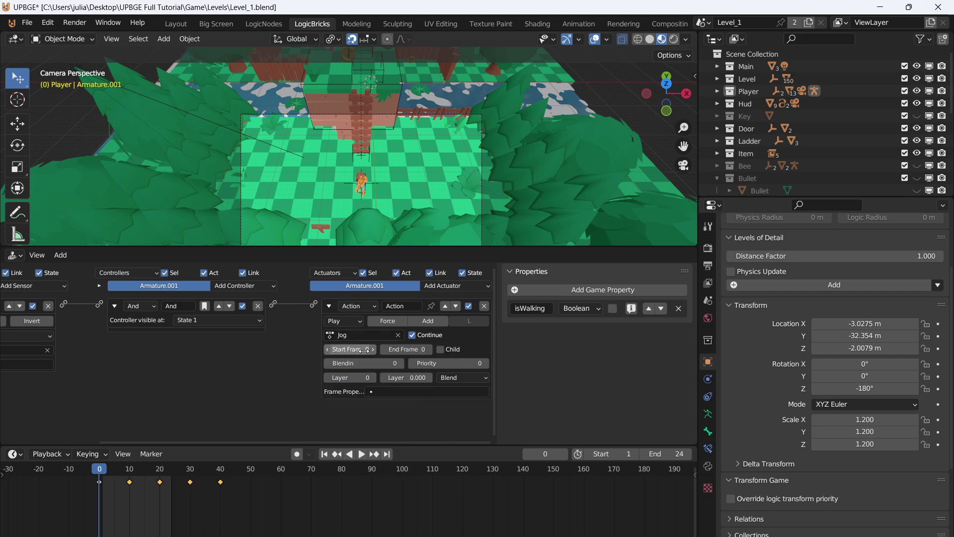
- Set the Jog actuator's start frame to 1 and end frame to 40, and save the level
scroll(427, 357, up, 1)
click(427, 356)
text(40)
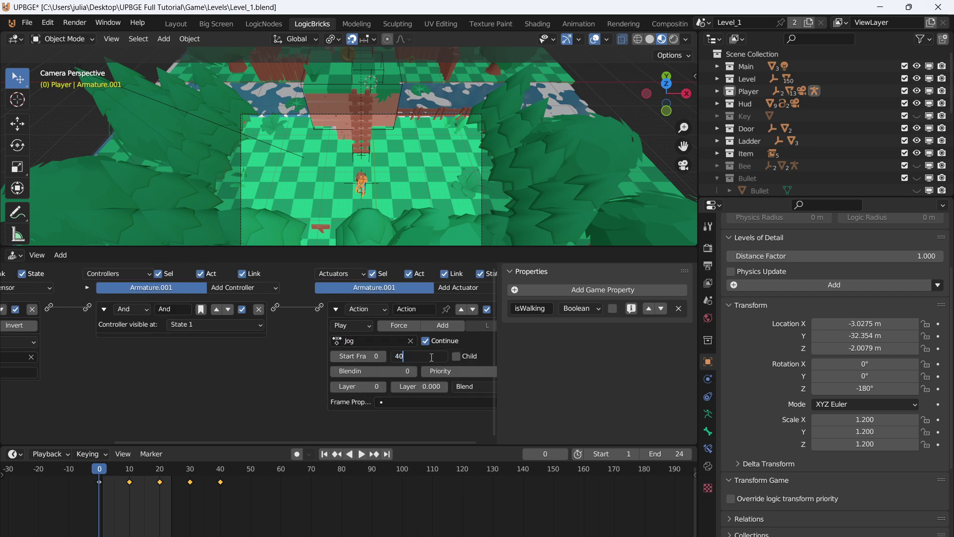
key(Return)
click(360, 357)
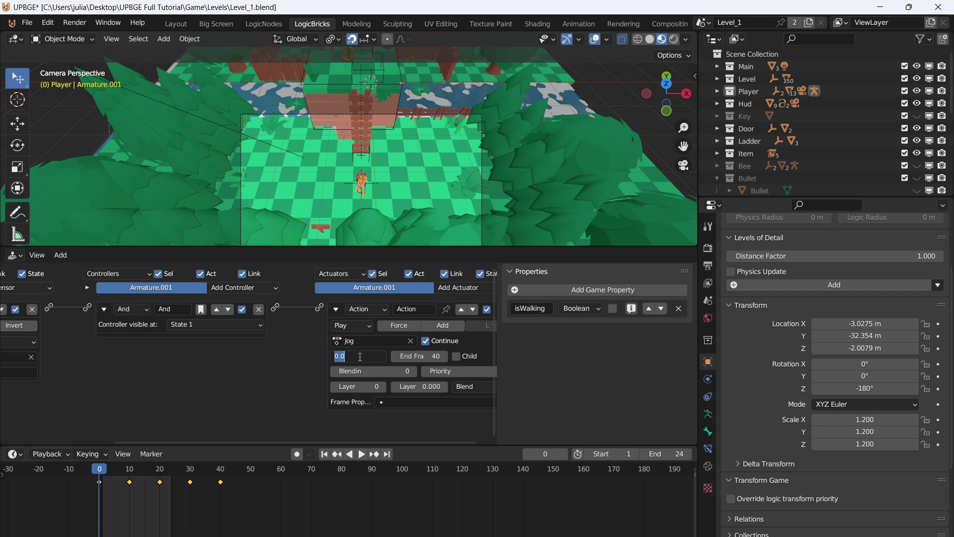
text(1)
key(Return)
ctrl+scroll(323, 370, right, 1)
key(ctrl+s)
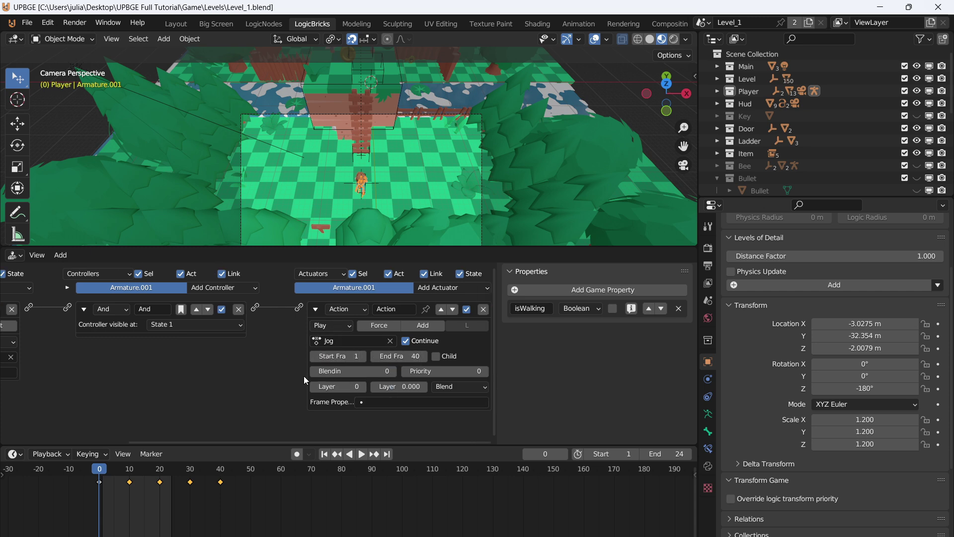
- Set the Jog actuator's priority to 20 and its blend-in to 6
click(455, 370)
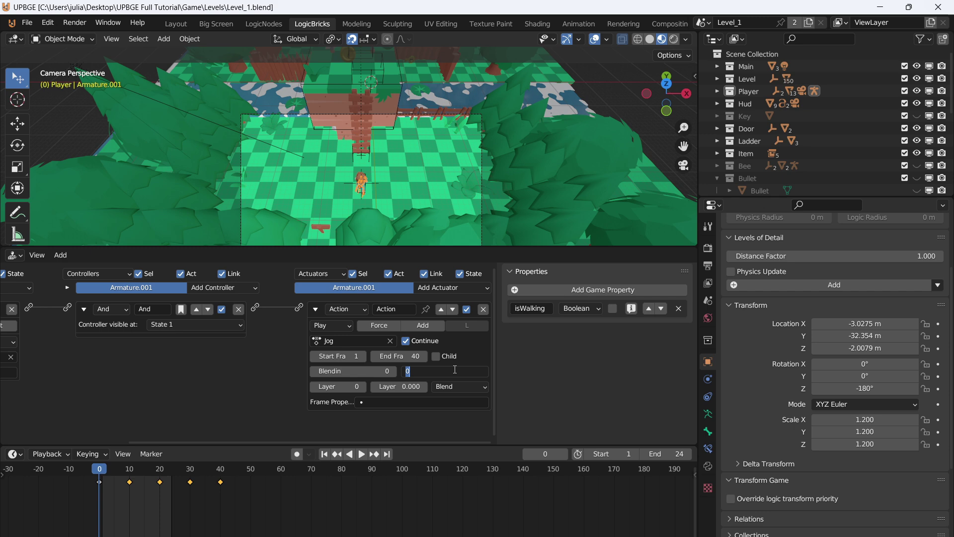
text(20)
key(Return)
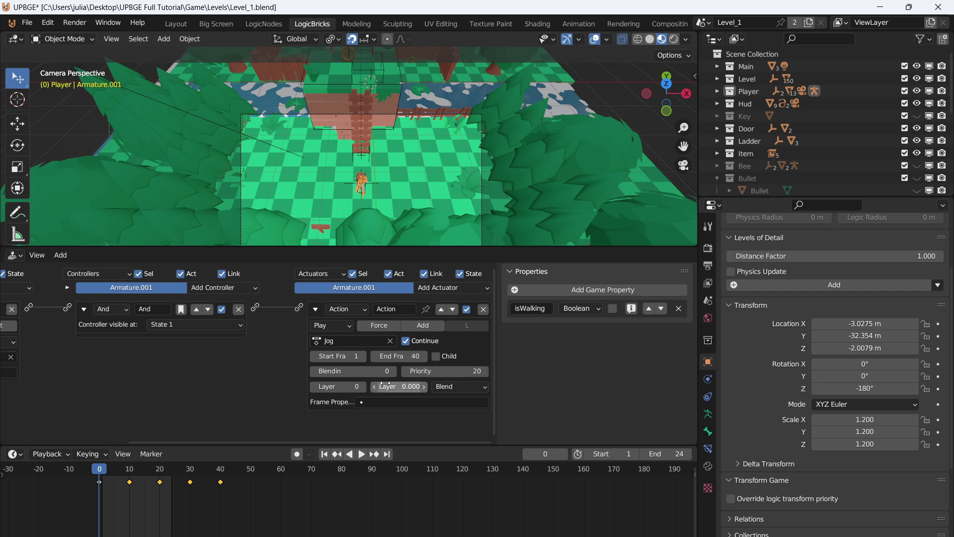
click(365, 375)
text(6)
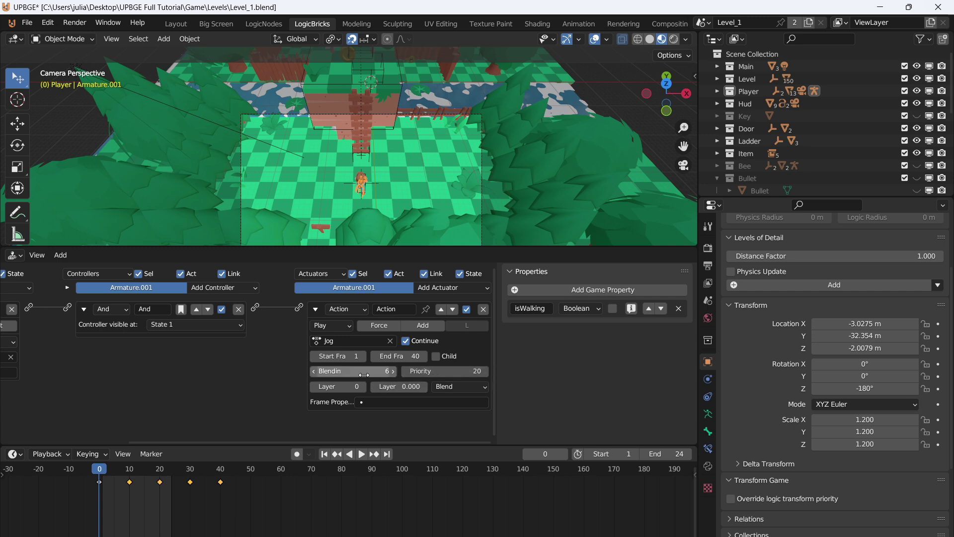
key(Return)
- Set the Jog actuator's play type to Loop Stop and enable true level triggering on the Property sensor
click(321, 325)
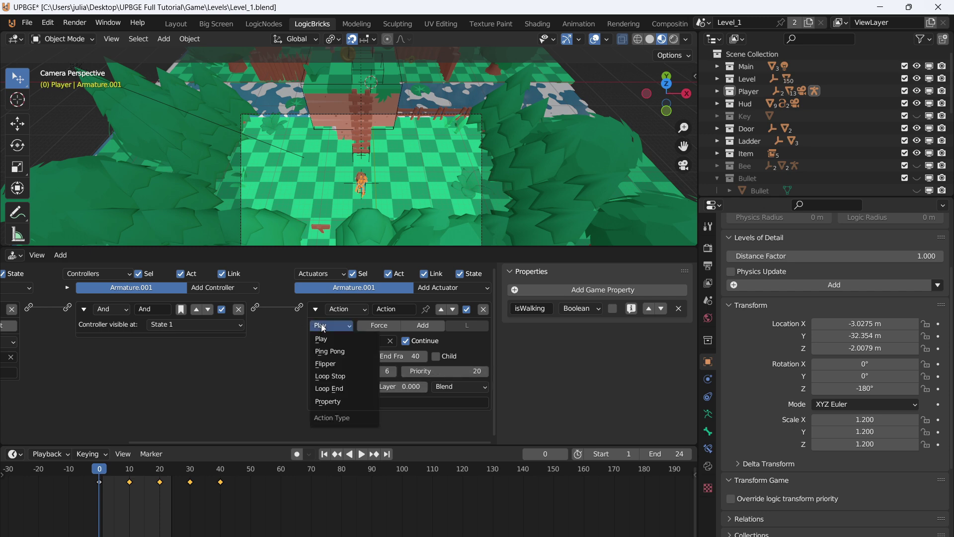
click(338, 377)
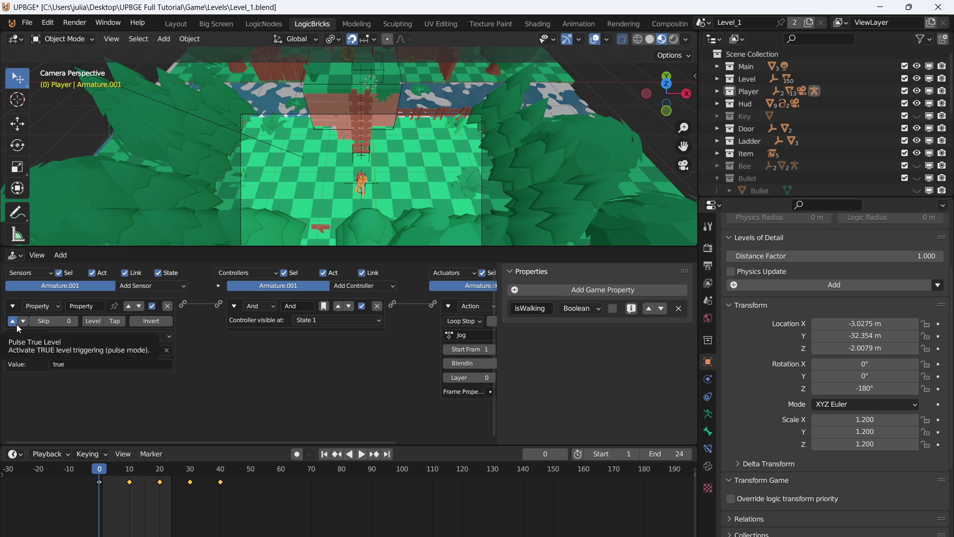
middle_drag(315, 322, 230, 330)
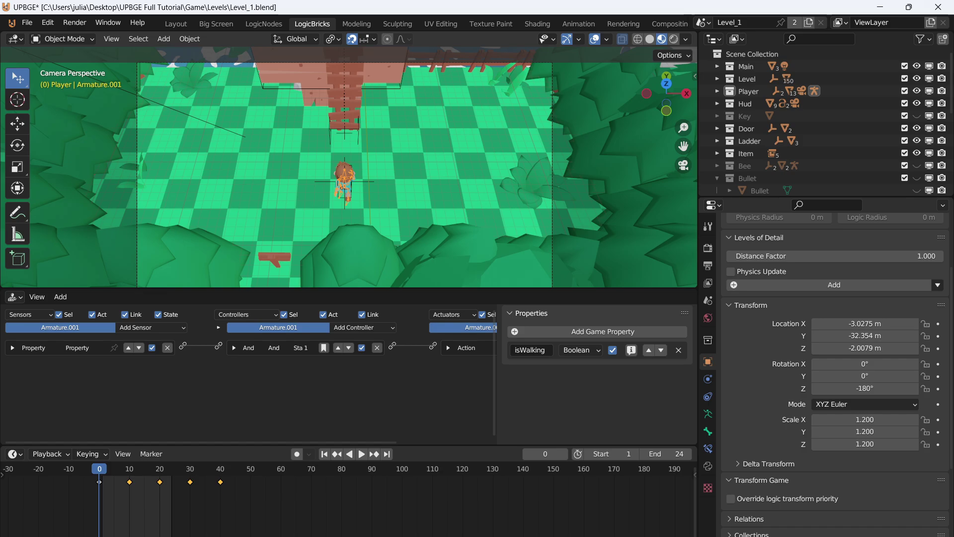
- Test-run the level, walk the character around to check the jog animation, and stop the game
key(p)
key(w)
key(d)
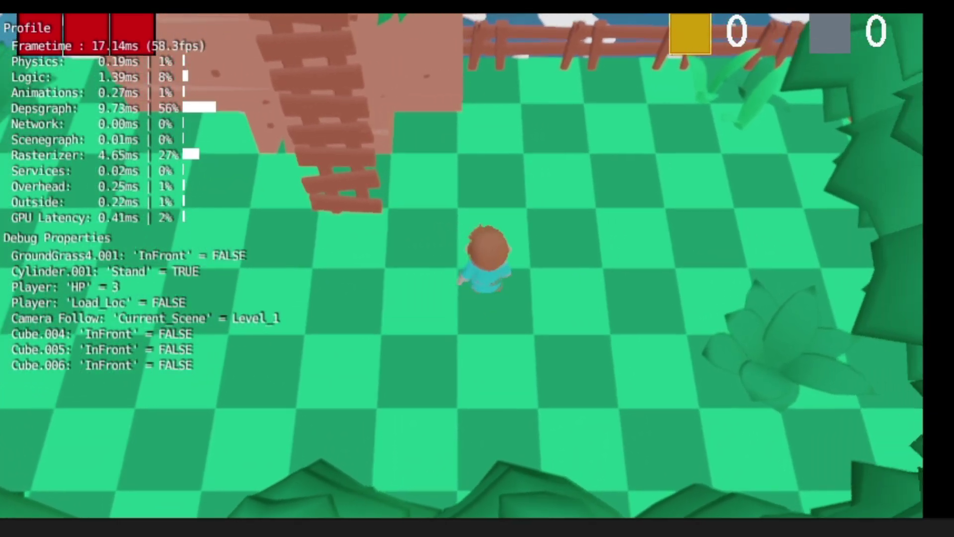
key(w)
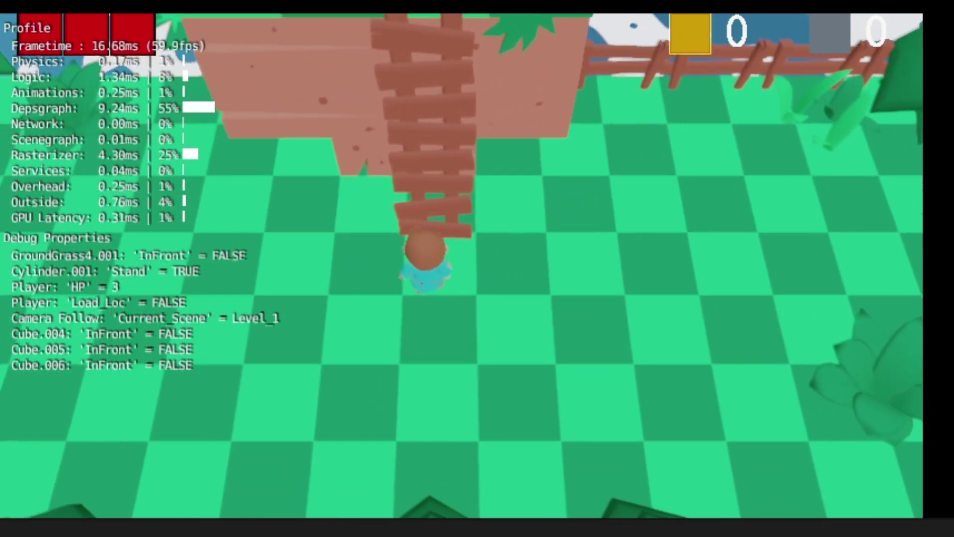
key(Escape)
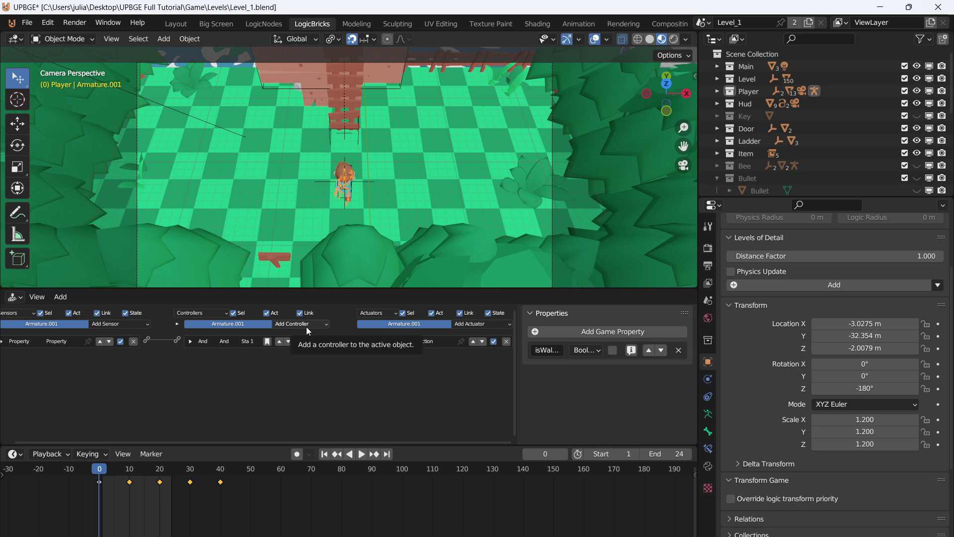
- Open the PlayerMovement tree in an enlarged logic node editor and locate its movement vector math nodes
click(277, 28)
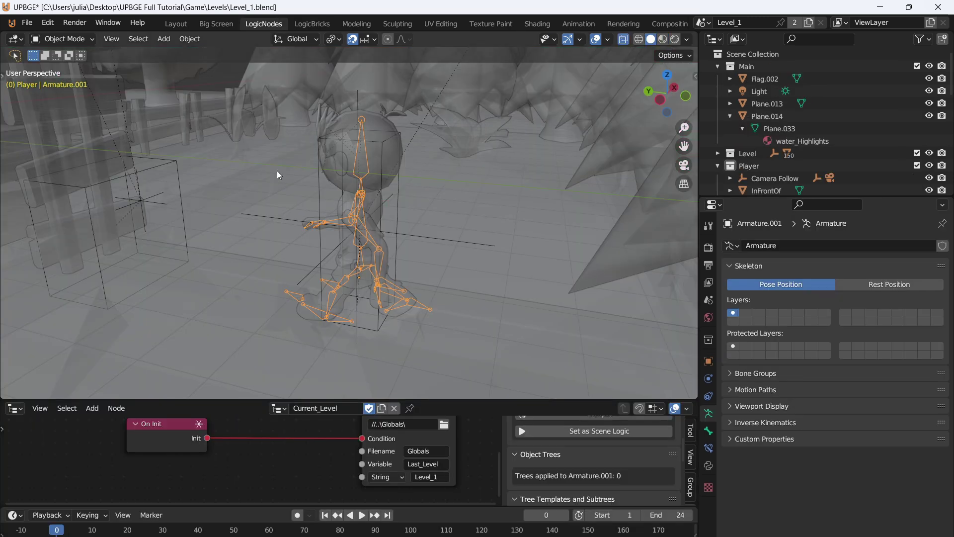
drag(458, 400, 458, 283)
click(279, 291)
click(318, 417)
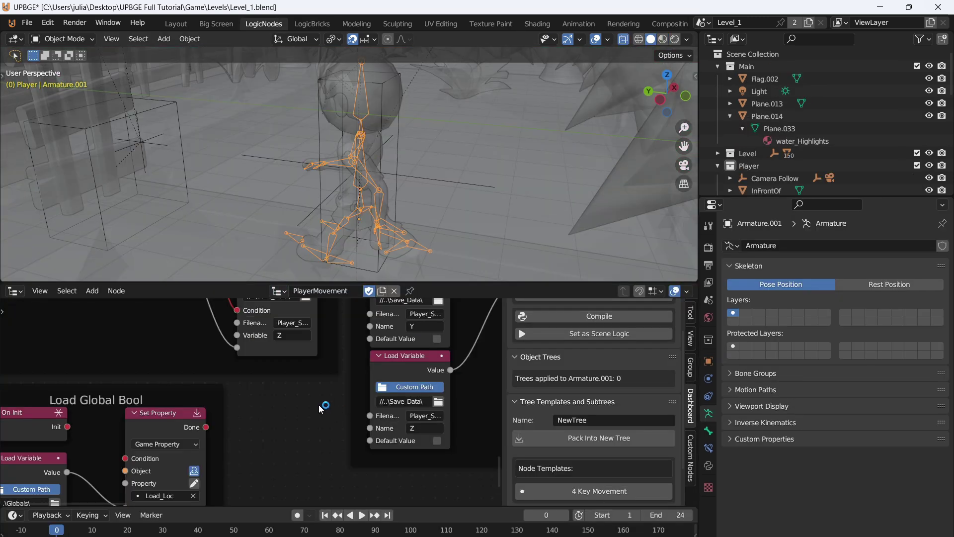
scroll(248, 389, down, 3)
middle_drag(249, 388, 270, 341)
scroll(314, 390, up, 10)
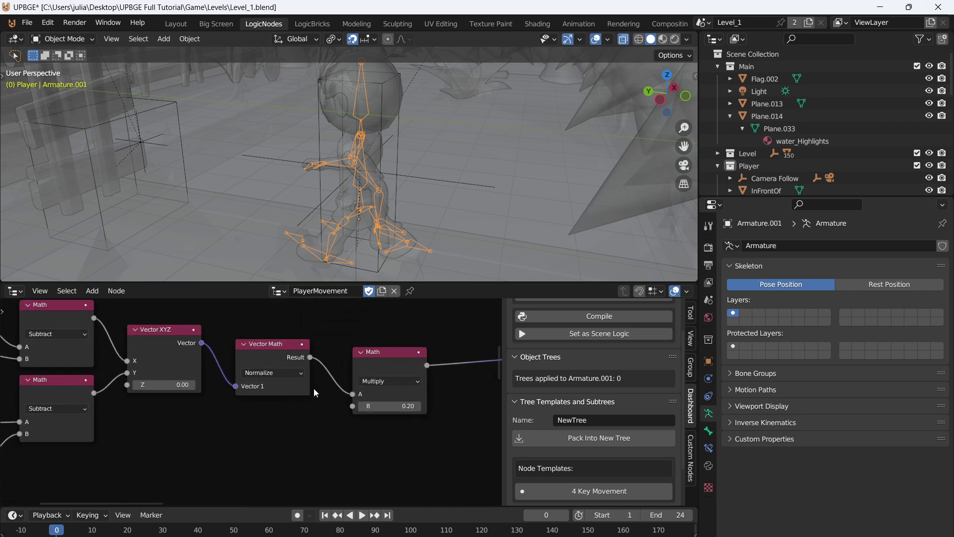
- Survey the PlayerMovement tree's movement nodes and locate empty space before the Key Down nodes
middle_drag(314, 389, 174, 410)
scroll(277, 380, down, 3)
middle_drag(277, 381, 257, 403)
drag(360, 368, 378, 368)
scroll(339, 374, down, 3)
middle_drag(30, 421, 363, 396)
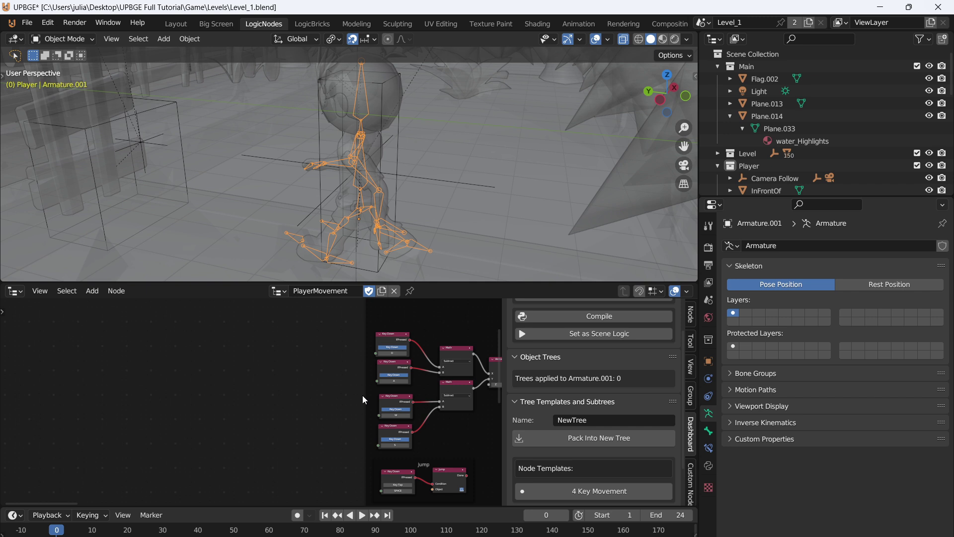
ctrl+scroll(359, 395, left, 5)
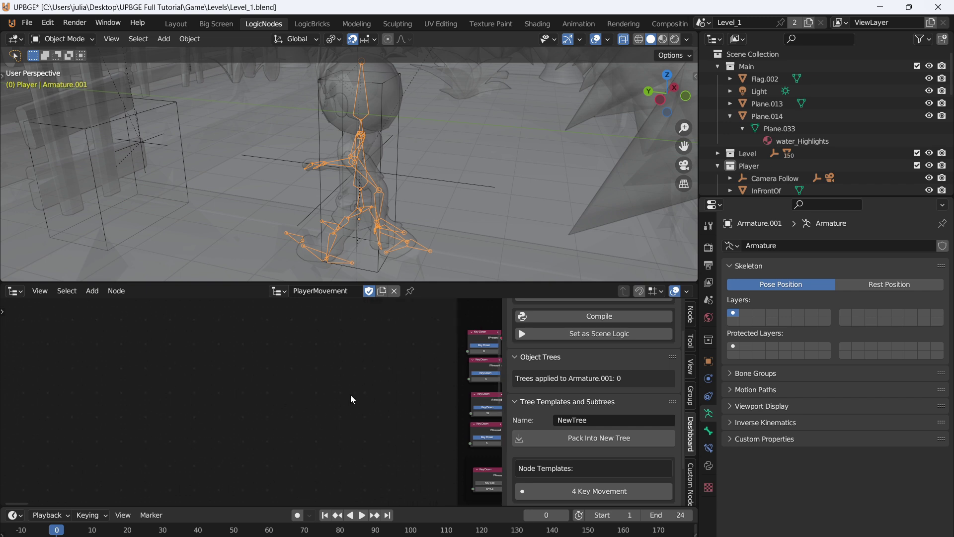
ctrl+scroll(332, 374, right, 3)
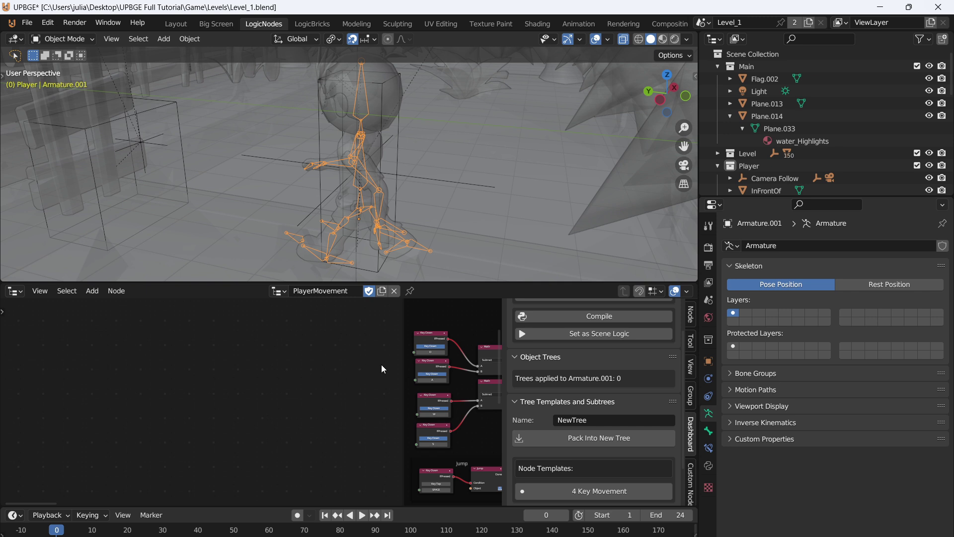
ctrl+scroll(298, 386, left, 6)
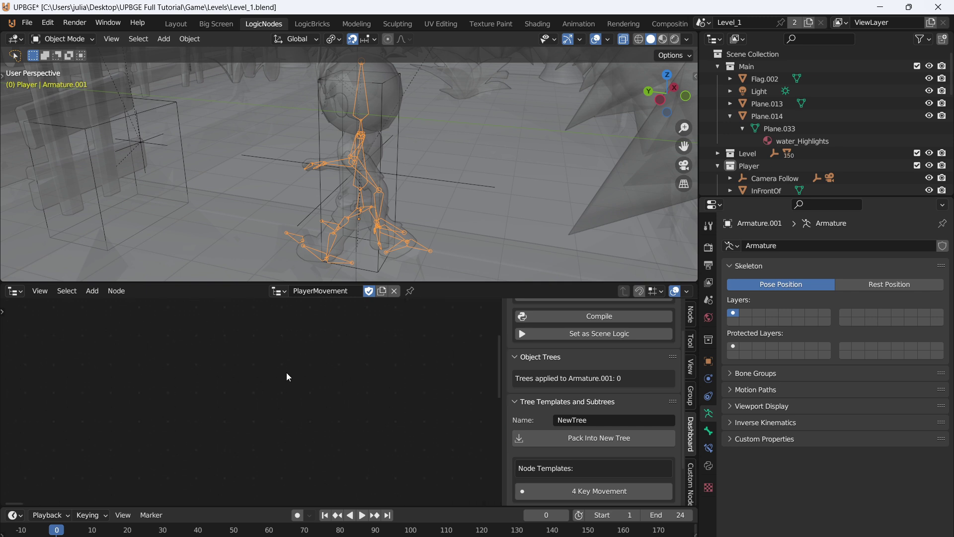
key(shift+a)
click(277, 235)
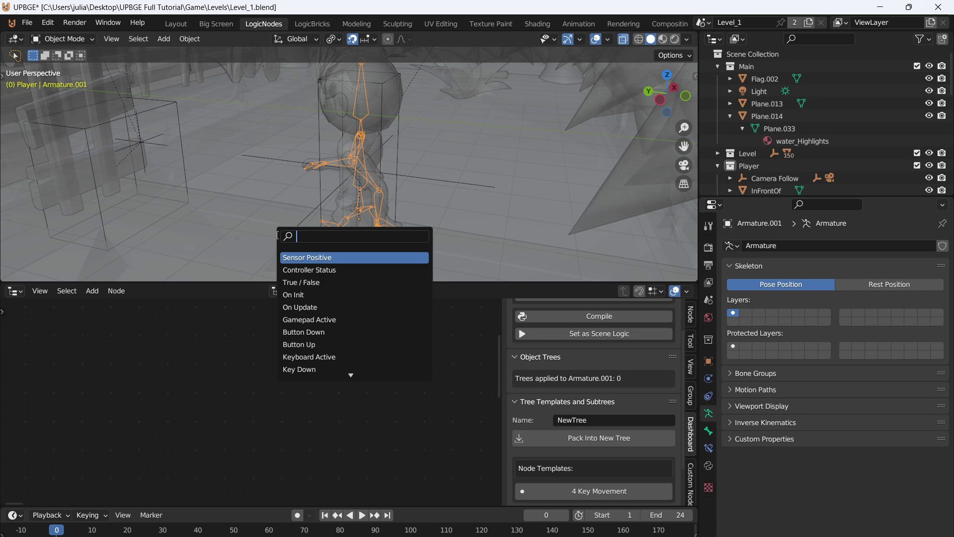
key(Escape)
- Duplicate the four D, A, W and S Key Down nodes into empty space and remove the copies from the Movement frame
scroll(400, 345, down, 6)
middle_drag(402, 344, 356, 359)
drag(391, 395, 377, 451)
key(shift+d)
click(249, 449)
right_click(248, 437)
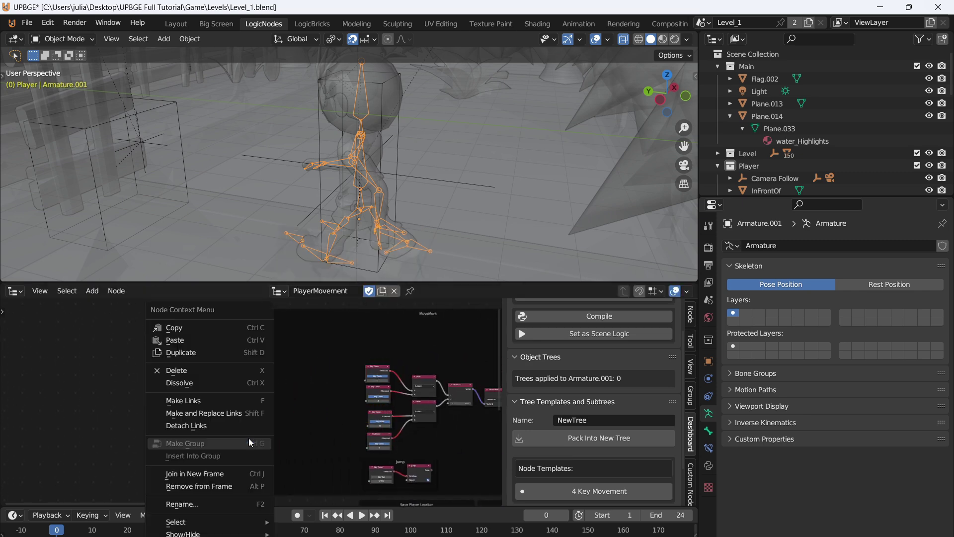
click(231, 483)
scroll(264, 391, up, 6)
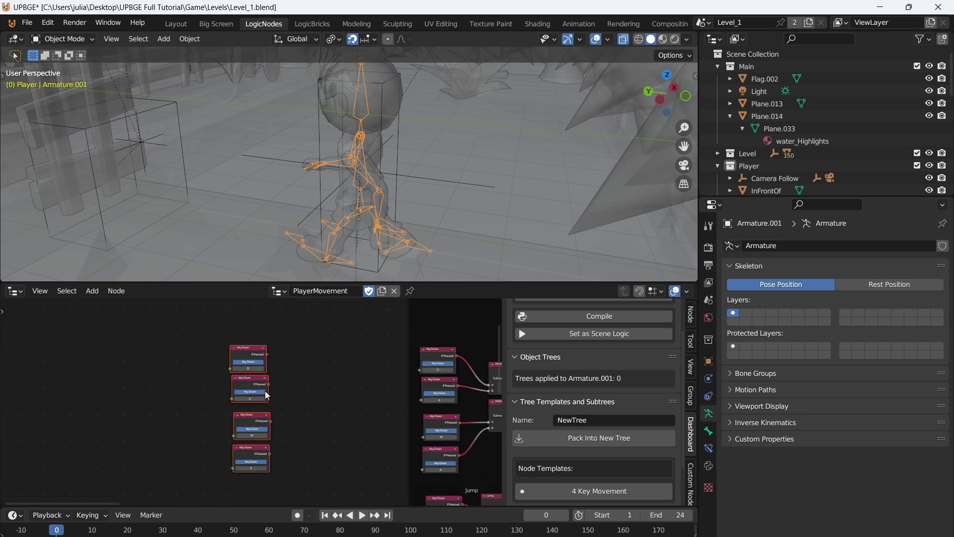
key(g)
click(230, 374)
- Add an Or List node beside the duplicated Key Down nodes
key(shift+a)
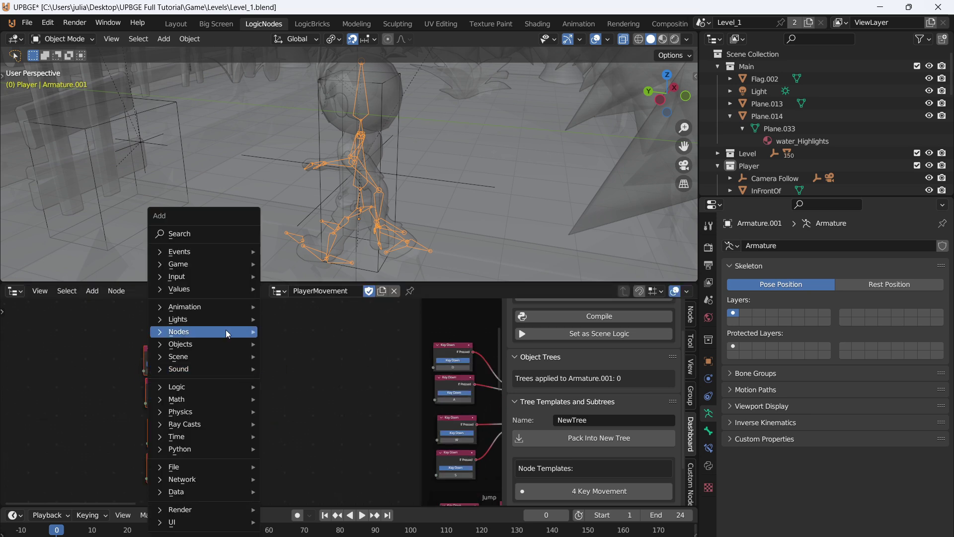
click(247, 233)
text(or)
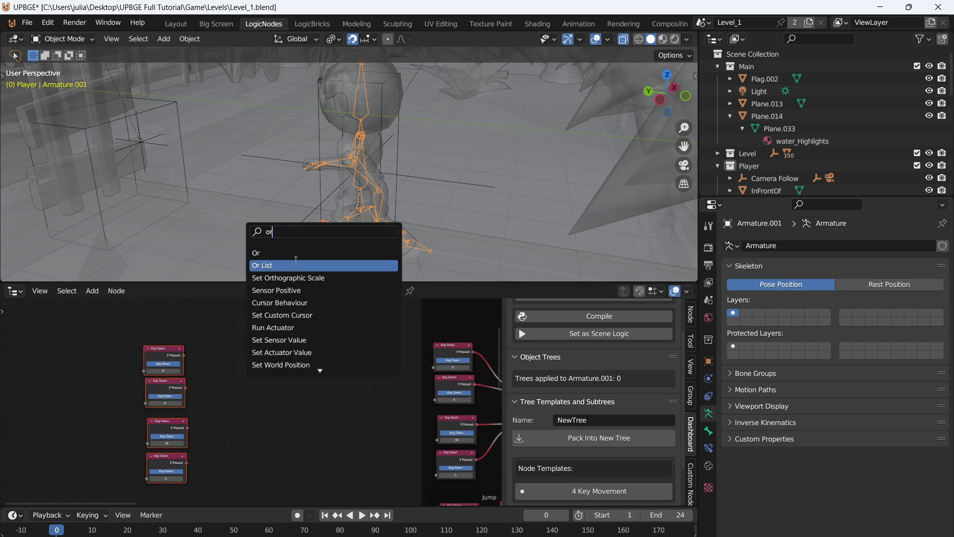
click(262, 265)
click(238, 355)
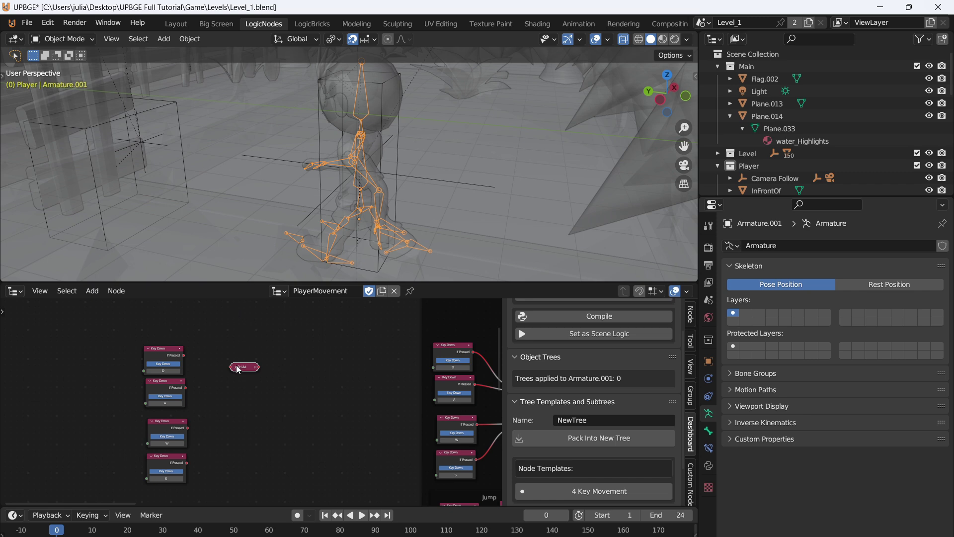
- Connect the duplicated D, A, W and S Key Down outputs to inputs A to D of the Or List node
drag(151, 332, 220, 375)
drag(156, 380, 222, 384)
middle_drag(228, 407, 275, 365)
drag(204, 396, 206, 449)
key(Home)
- Add a Set Property node after the Or List and link the Or List output to its Condition
key(shift+a)
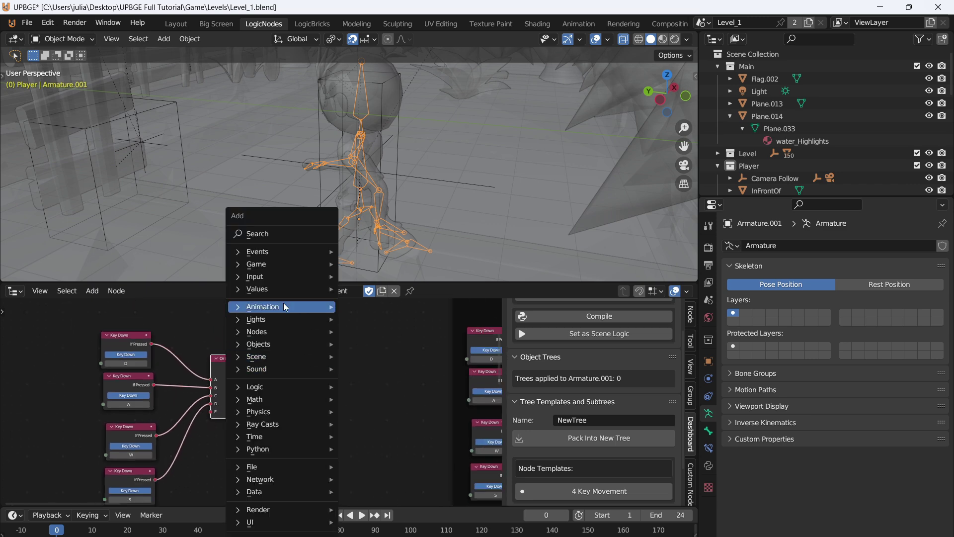
click(296, 231)
text(set prop)
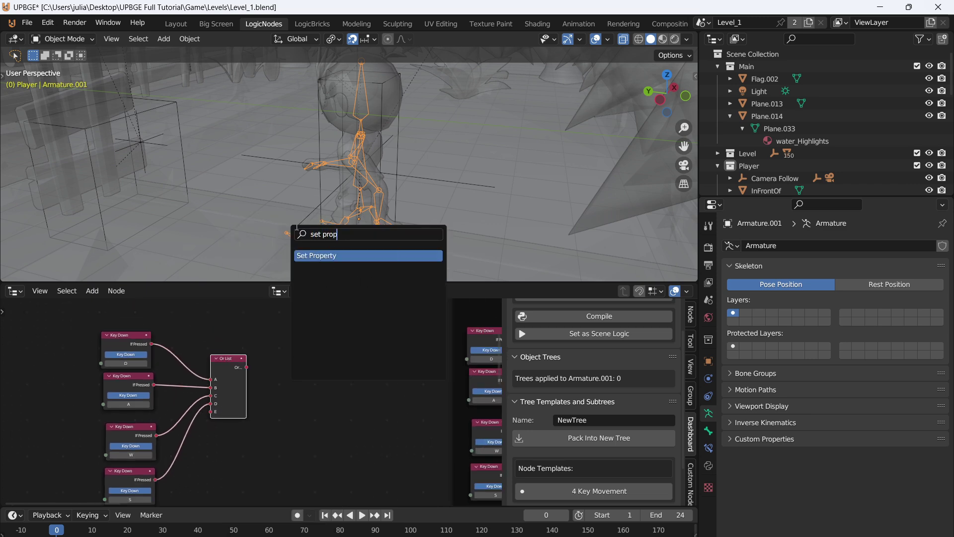
key(Return)
click(301, 348)
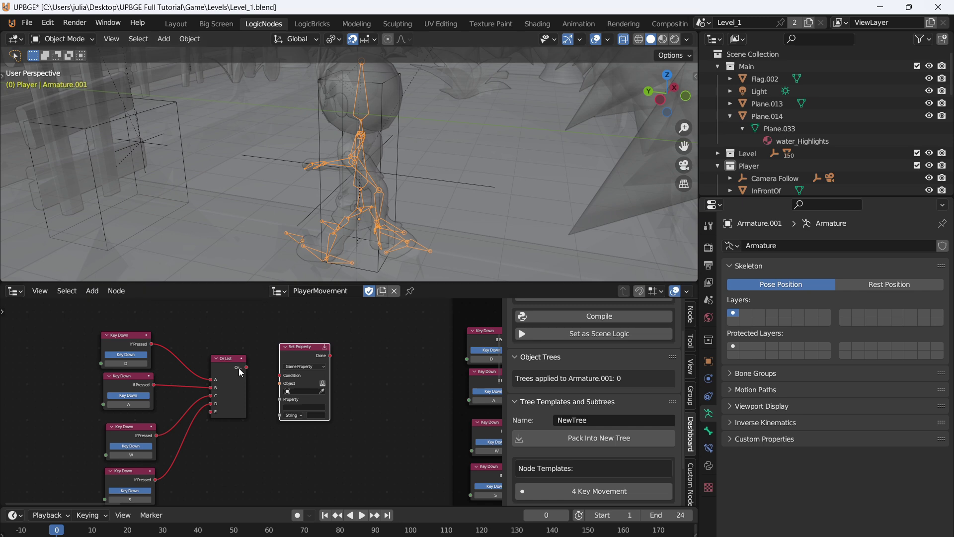
drag(246, 367, 301, 346)
- Configure the Set Property node with object Armature.001, property isWalking and a Bool value of true, and collapse it
scroll(313, 363, up, 1)
scroll(332, 383, up, 1)
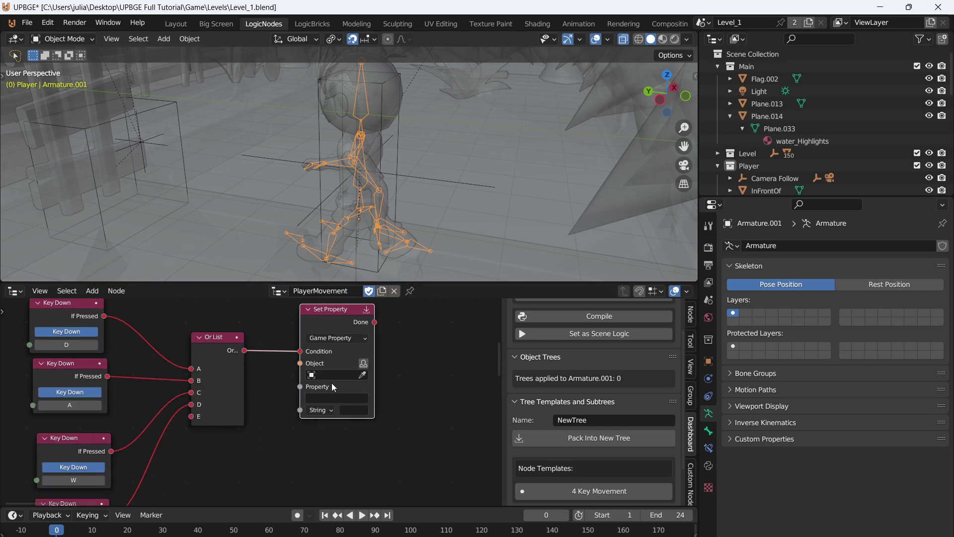
click(363, 375)
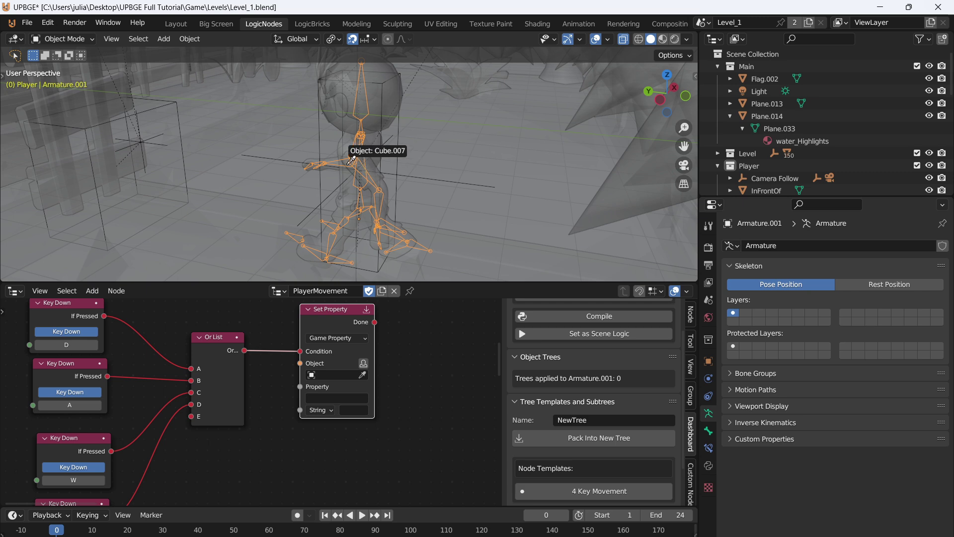
click(341, 374)
text(am)
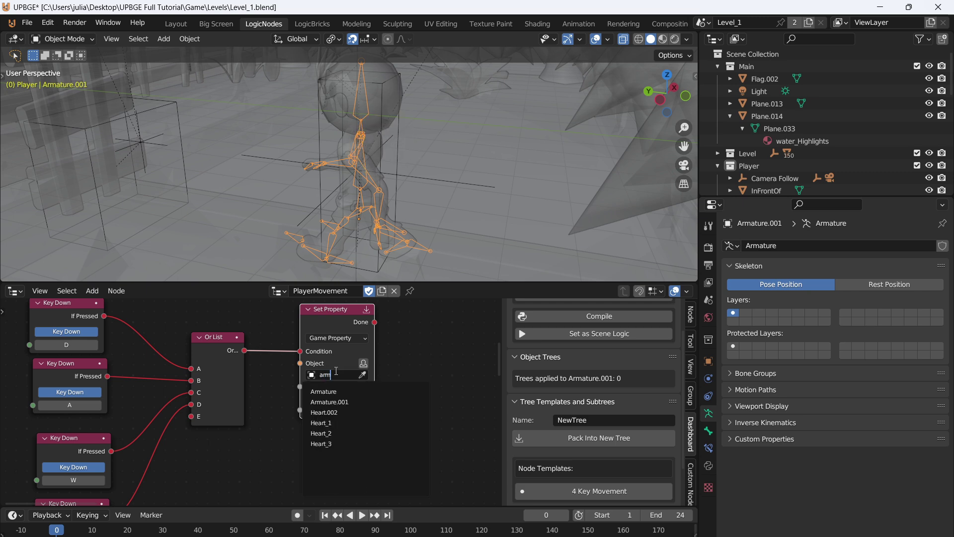
click(332, 402)
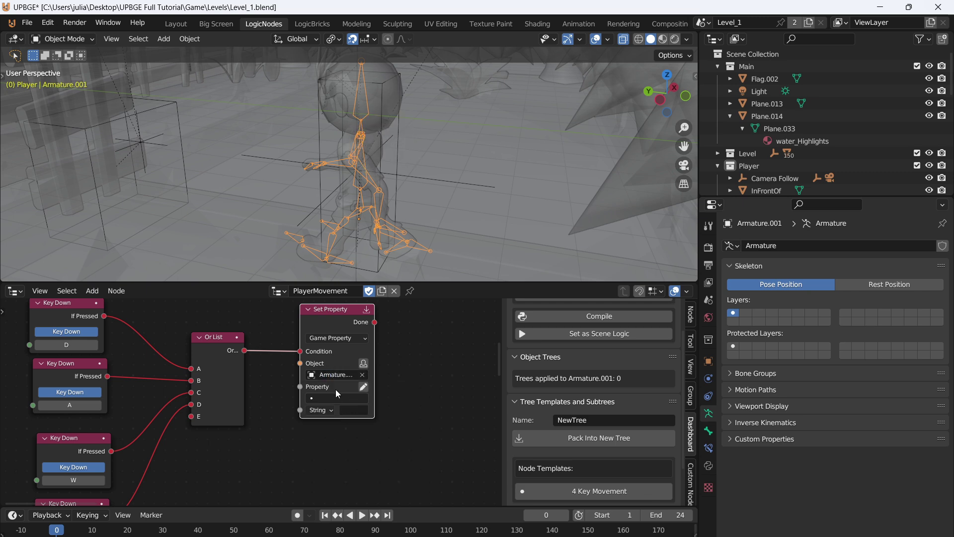
click(318, 397)
click(323, 413)
click(324, 410)
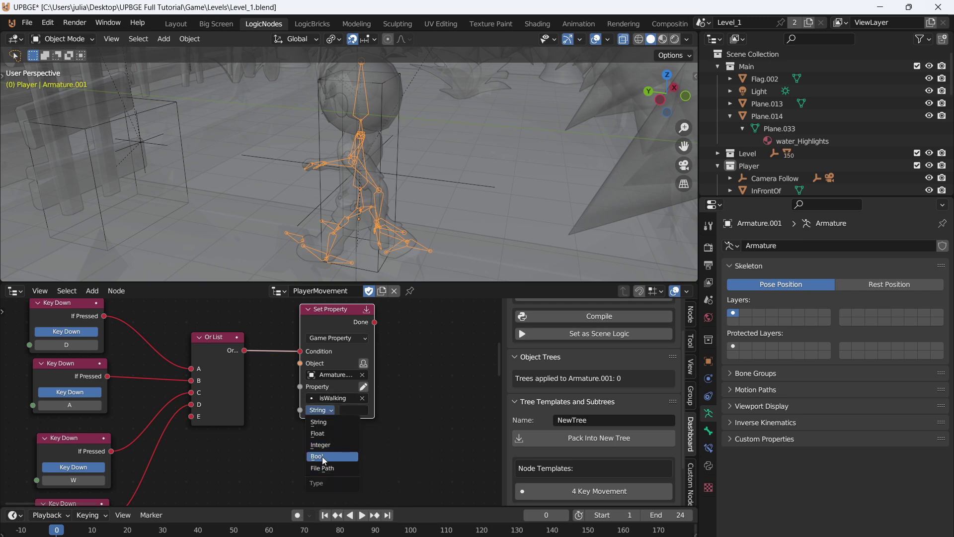
click(322, 456)
click(346, 410)
key(Home)
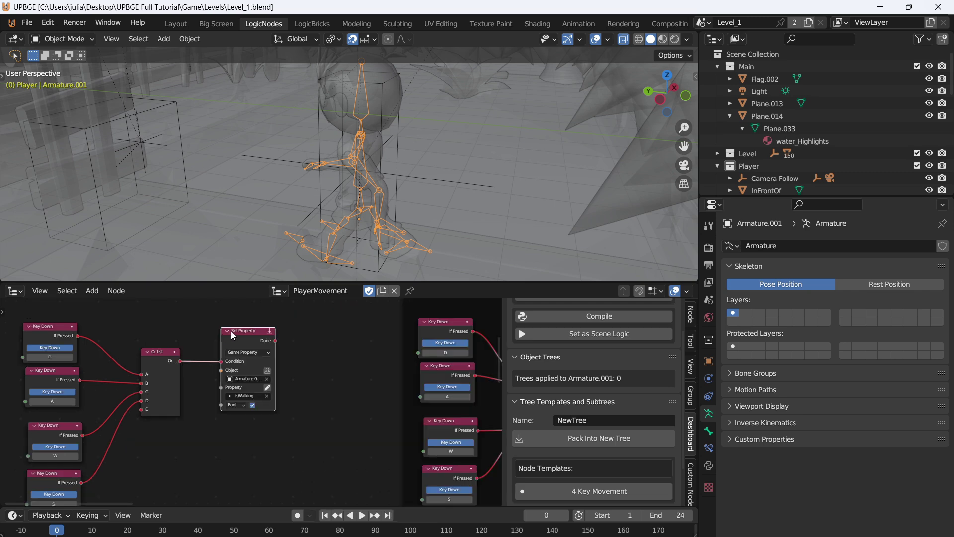
click(226, 331)
drag(227, 334, 260, 368)
- Add a Not node fed by the Or List output and collapse it
key(shift+a)
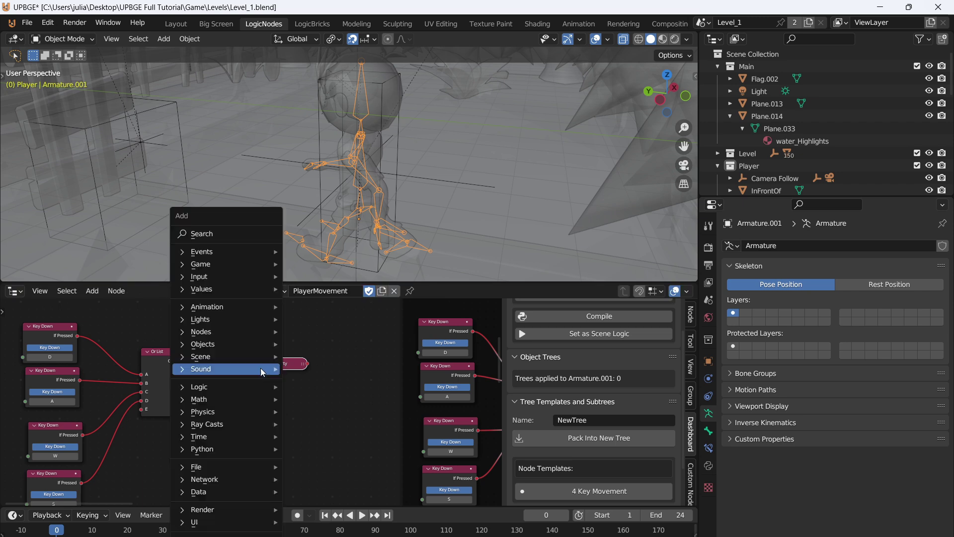
click(244, 234)
click(215, 384)
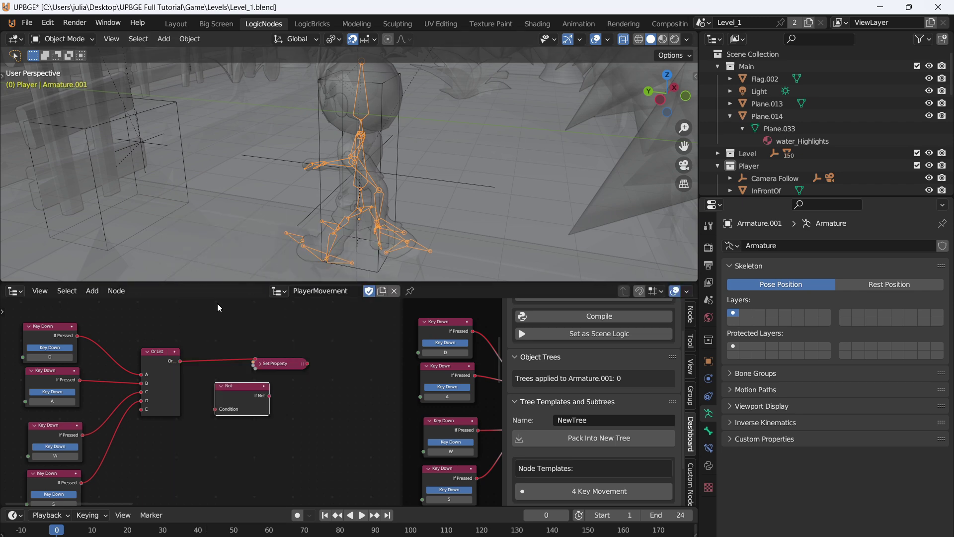
drag(180, 361, 231, 401)
click(218, 387)
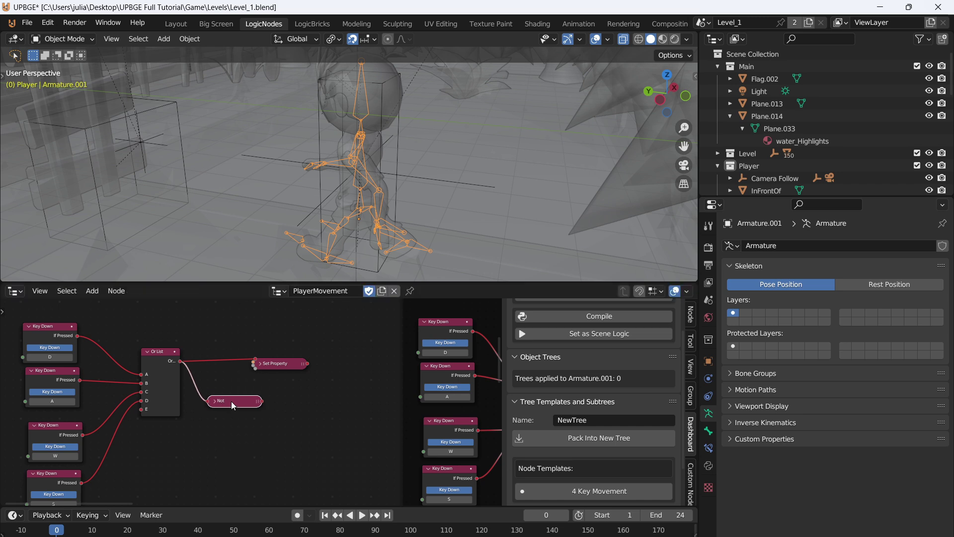
- Add a second Set Property node below the first and link the Not output to its Condition
drag(276, 363, 329, 366)
key(shift+a)
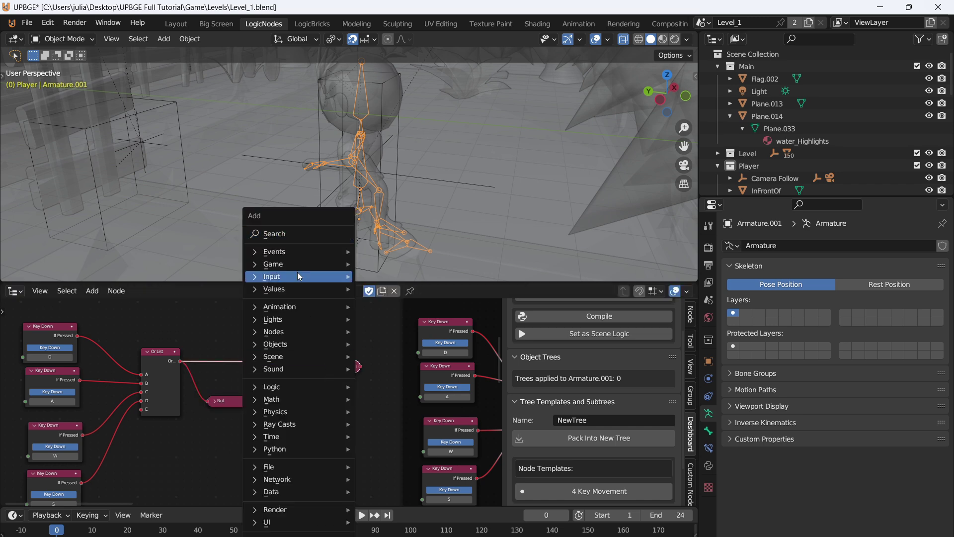
click(312, 237)
text(set)
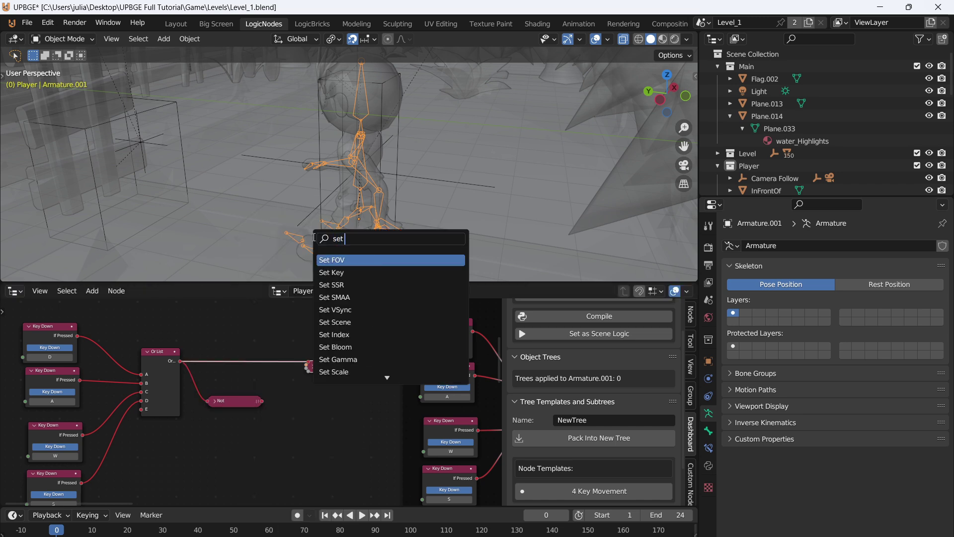
text( prop)
click(338, 256)
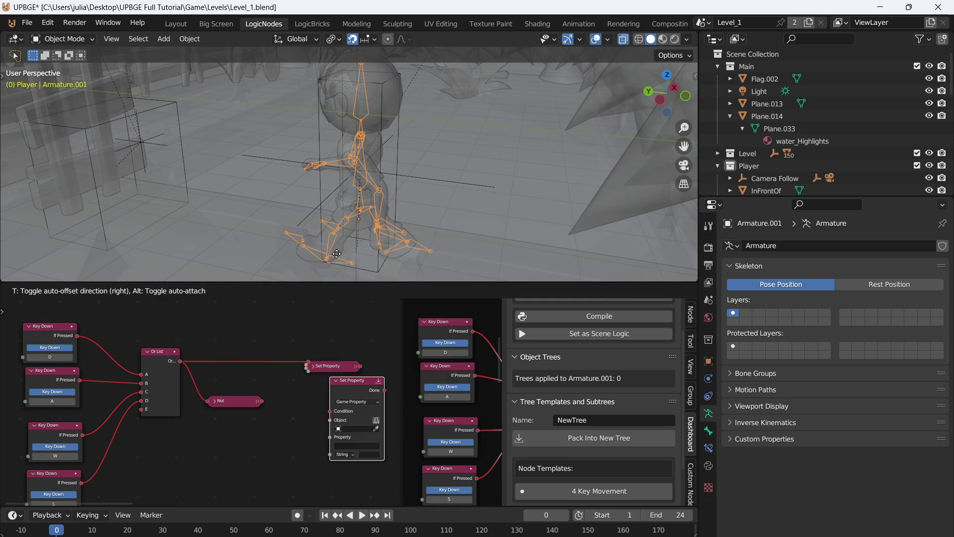
click(315, 256)
scroll(295, 408, up, 2)
drag(267, 401, 336, 413)
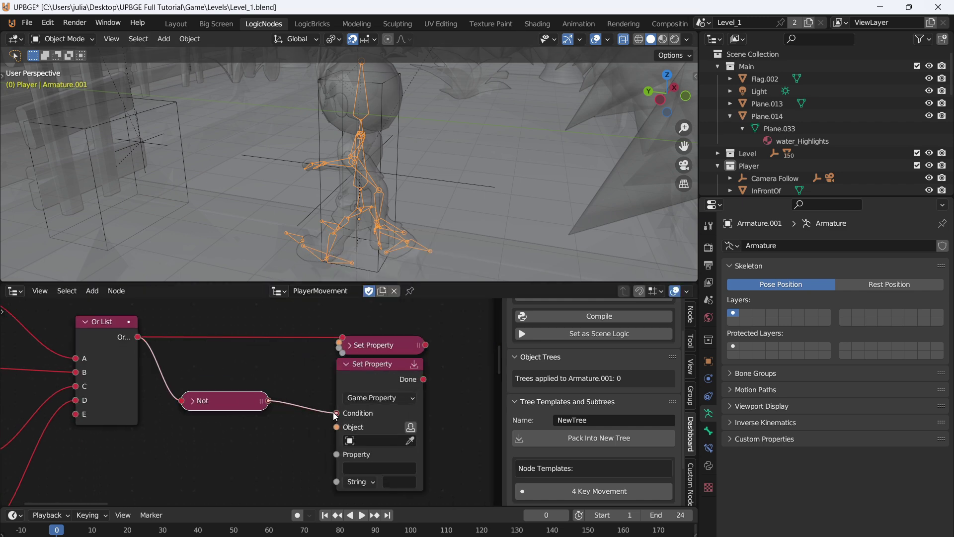
- Configure the second Set Property node with object Armature.001, property isWalking and value type Bool
click(410, 441)
click(378, 441)
text(arm)
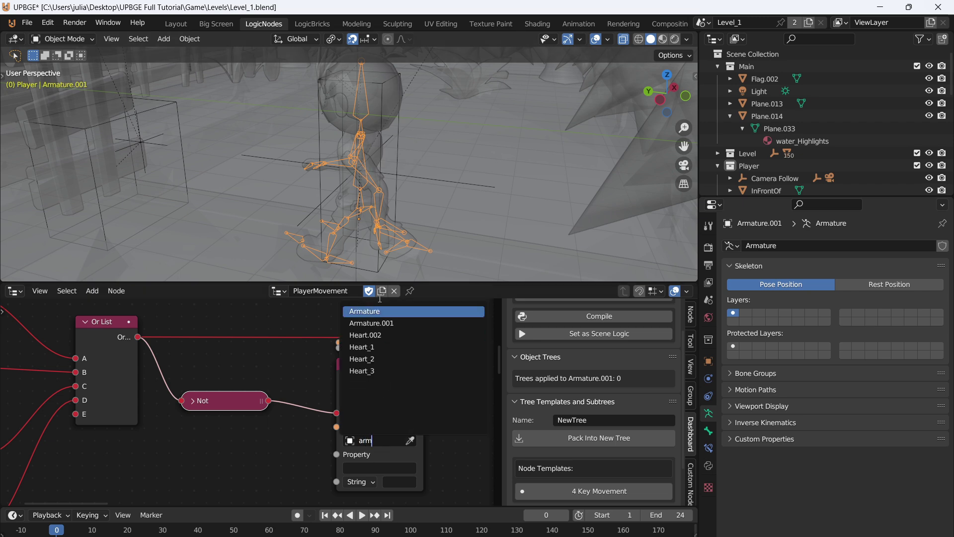
click(372, 323)
click(393, 468)
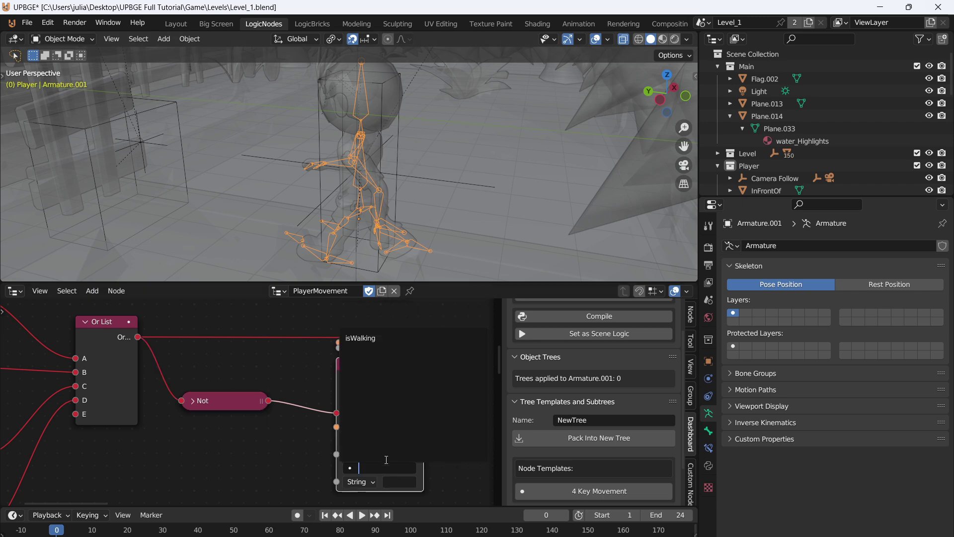
click(377, 341)
click(359, 481)
click(370, 442)
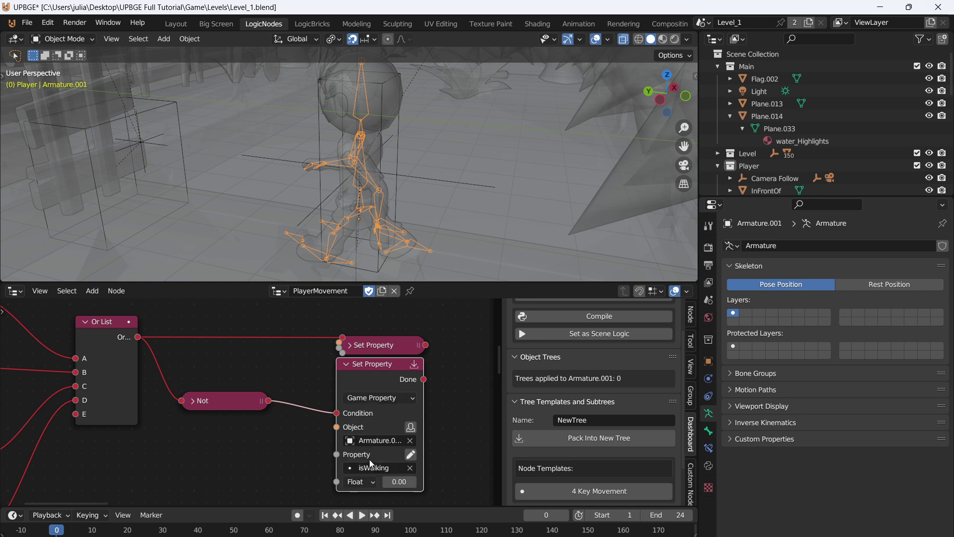
click(359, 482)
click(372, 432)
- Collapse the second Set Property node, place it below the first one, and save the file
key(h)
click(352, 346)
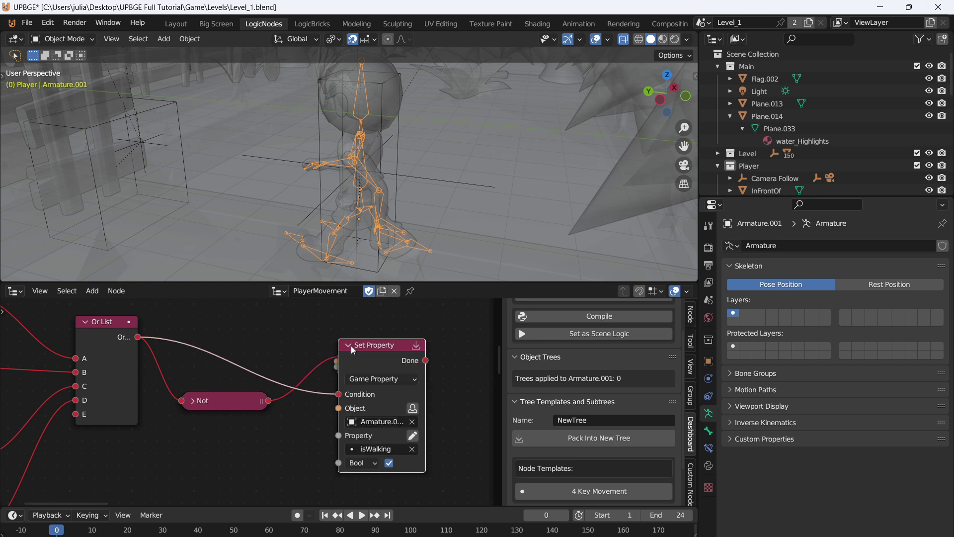
click(352, 346)
drag(366, 374, 363, 413)
key(ctrl+s)
- Test-run the level from the camera view, walk the character in several directions to check the jog animation, and stop the game
scroll(356, 252, down, 2)
key(KP_0)
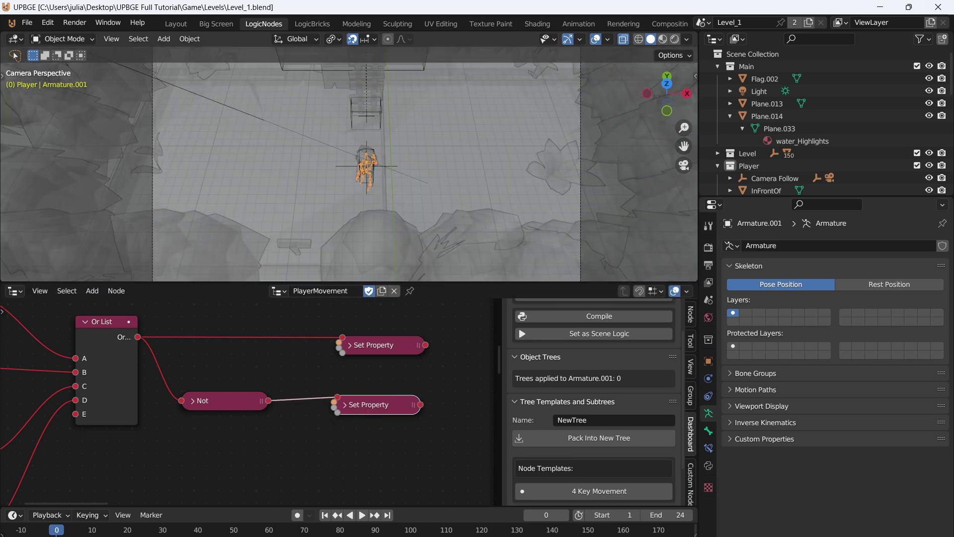
key(p)
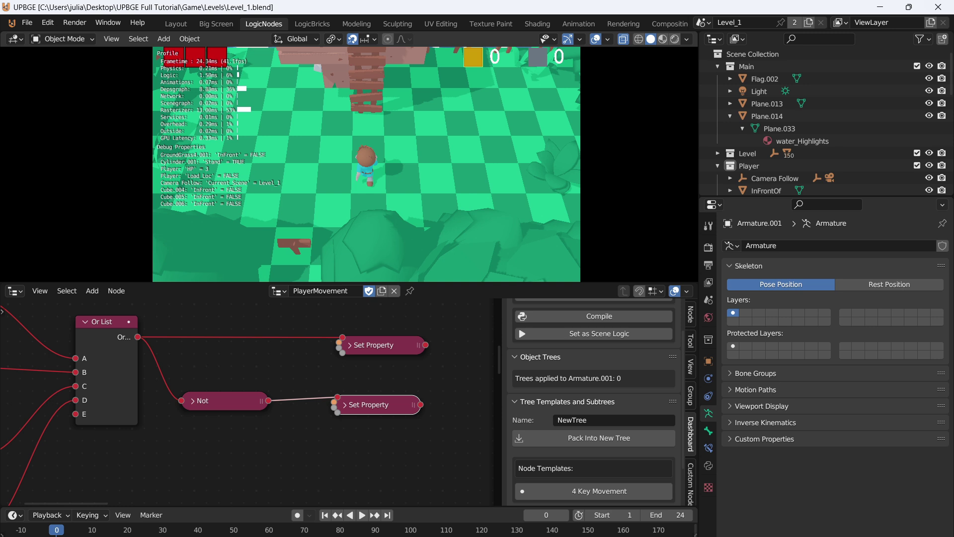
key(w)
key(a)
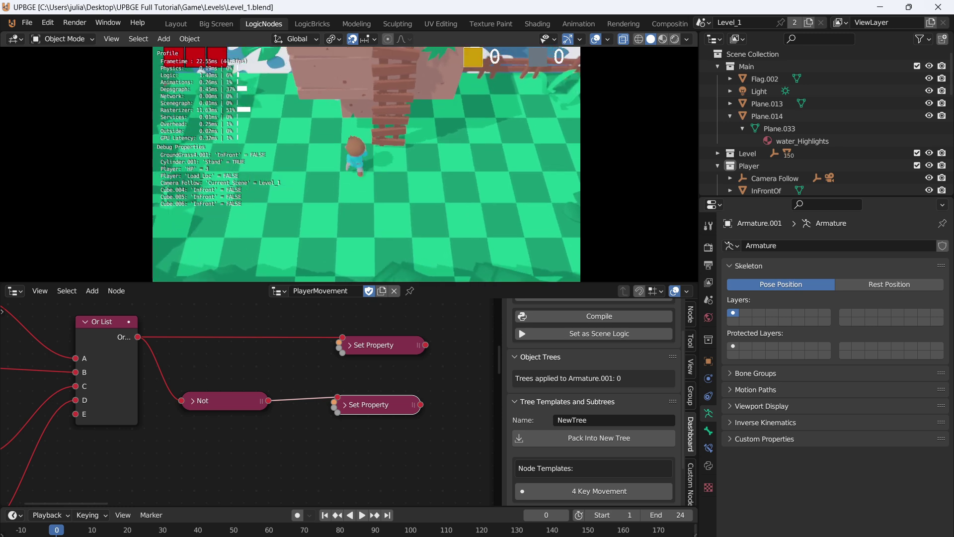
key(d)
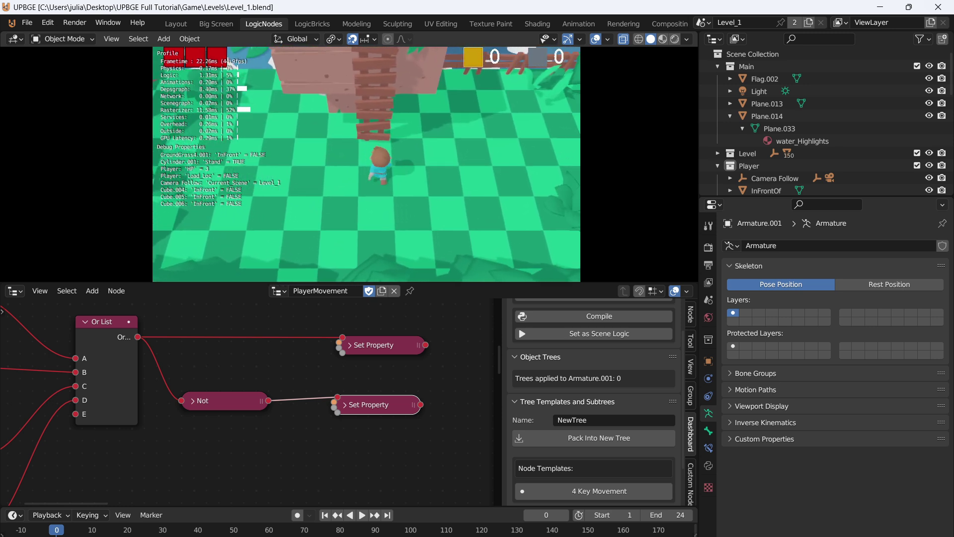
key(Escape)
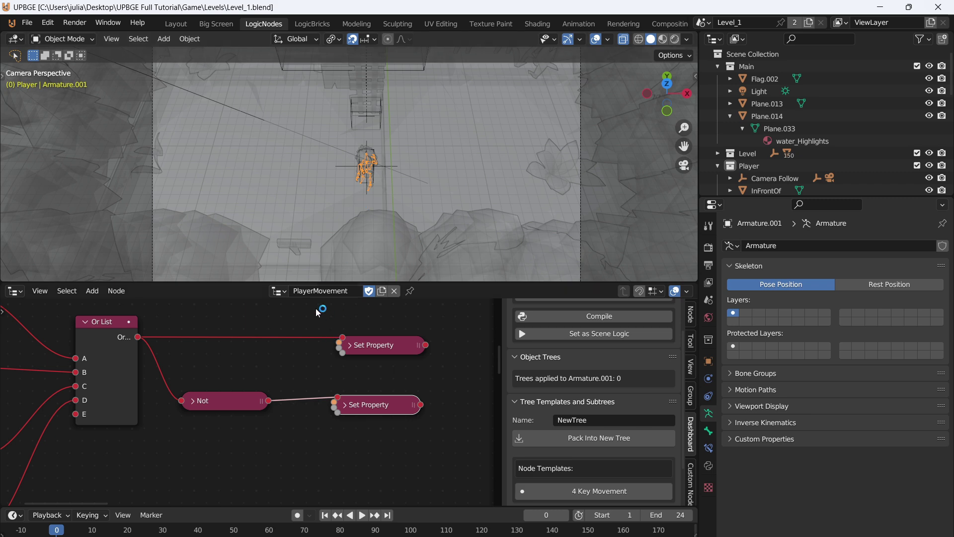
- Switch to the LogicBricks workspace and add a second Action actuator to Armature.001
click(279, 290)
click(317, 25)
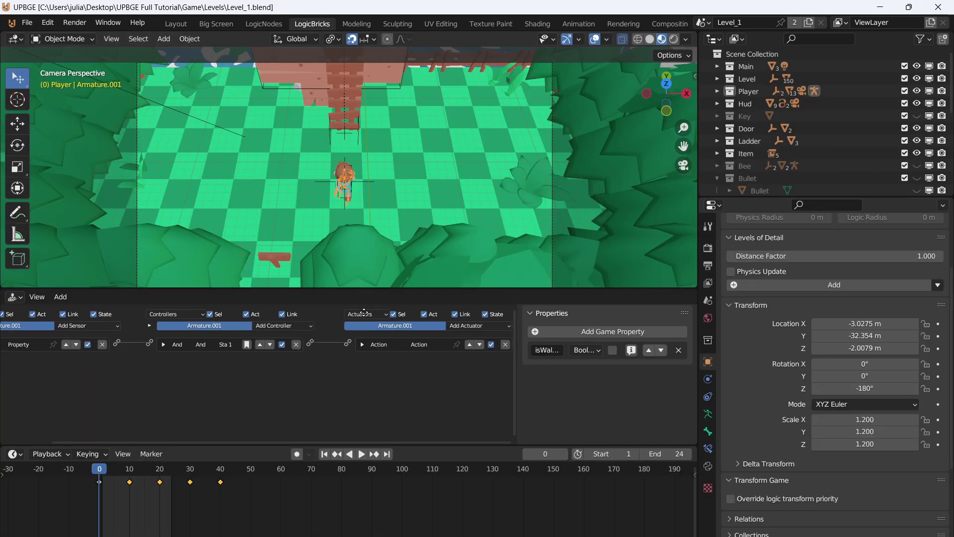
click(474, 325)
click(493, 347)
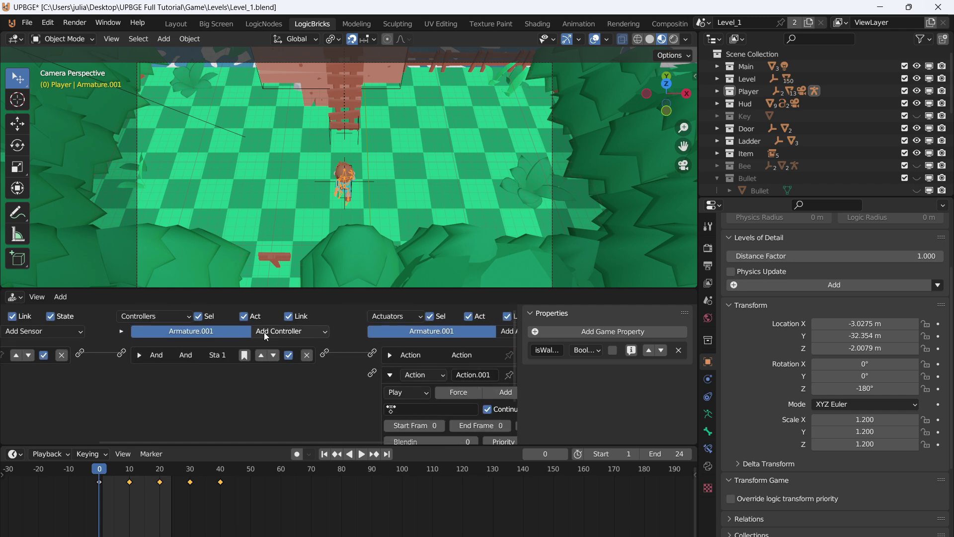
- Add a Nand controller and link it between the isWalking Property sensor and the second Action actuator
scroll(374, 332, up, 2)
click(374, 328)
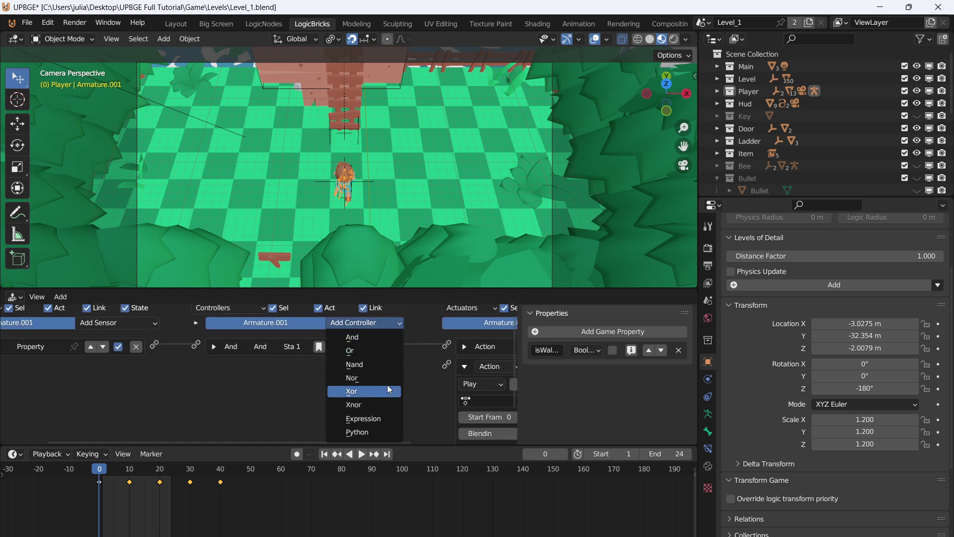
click(354, 365)
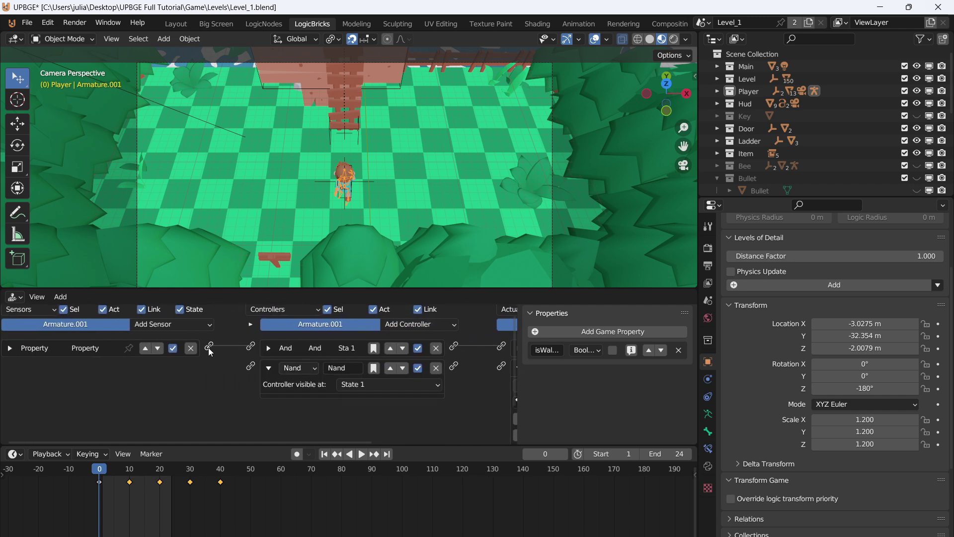
drag(208, 345, 256, 369)
middle_drag(259, 367, 110, 333)
scroll(232, 361, down, 1)
drag(291, 332, 334, 332)
scroll(330, 348, down, 1)
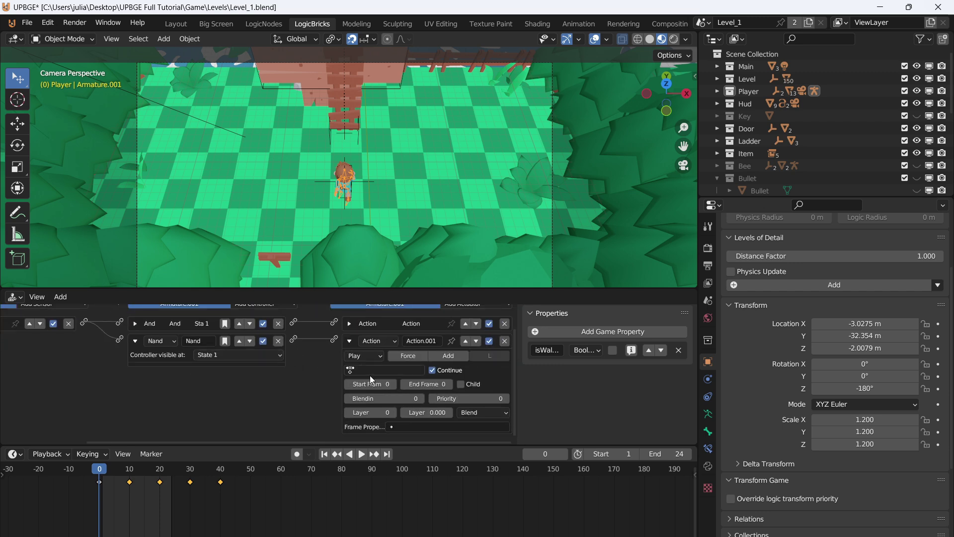
- Configure the second Action actuator as Loop Stop with the Idle action and an end frame of 120
click(372, 357)
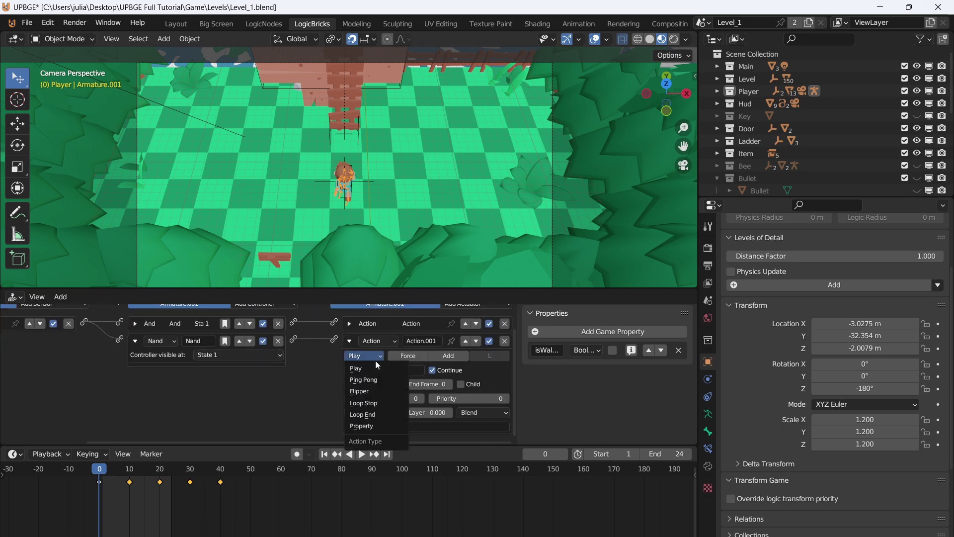
click(371, 404)
click(401, 370)
text(idle)
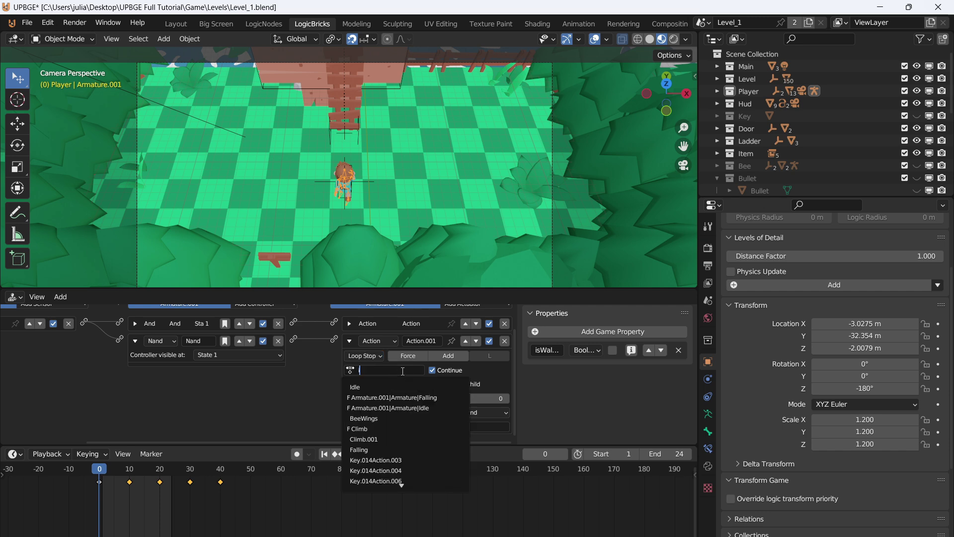
click(378, 387)
click(442, 383)
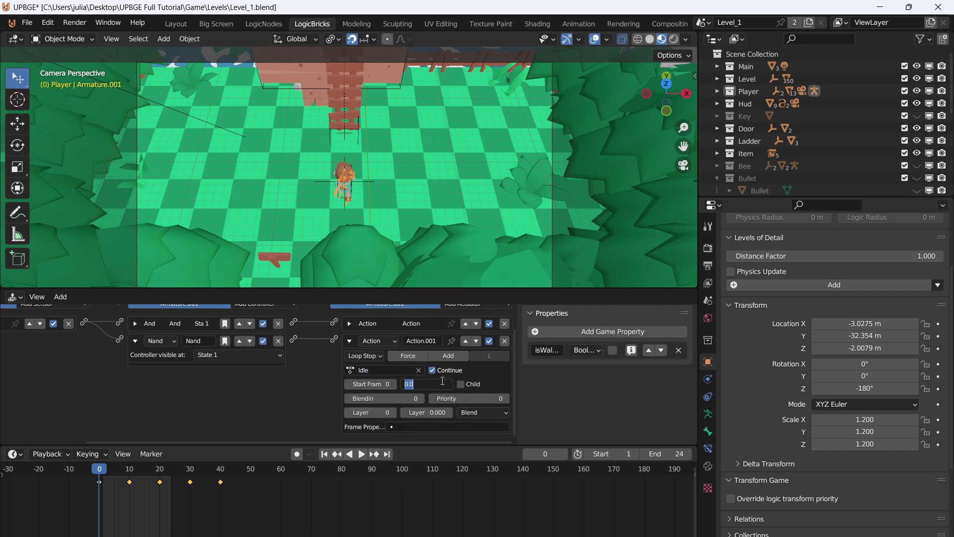
text(120)
key(Return)
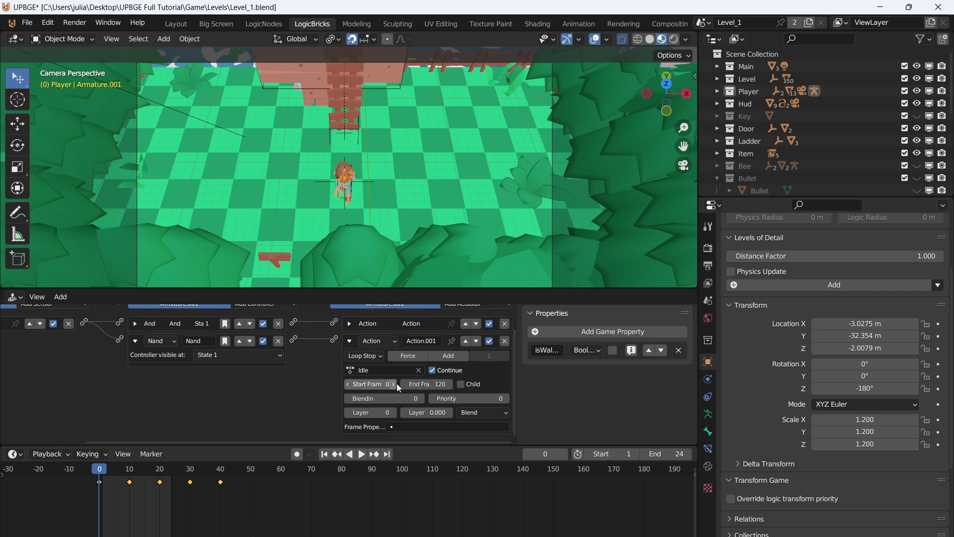
- Set the Idle actuator's start frame to 1, Blendin to 6 and Priority to 21, then save the file and collapse the actuator
click(399, 399)
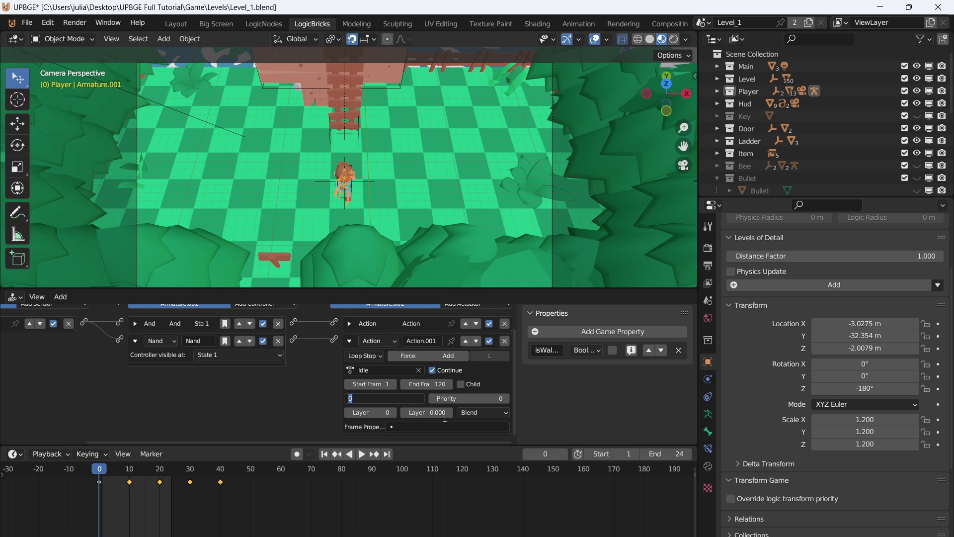
text(6)
key(Return)
click(491, 398)
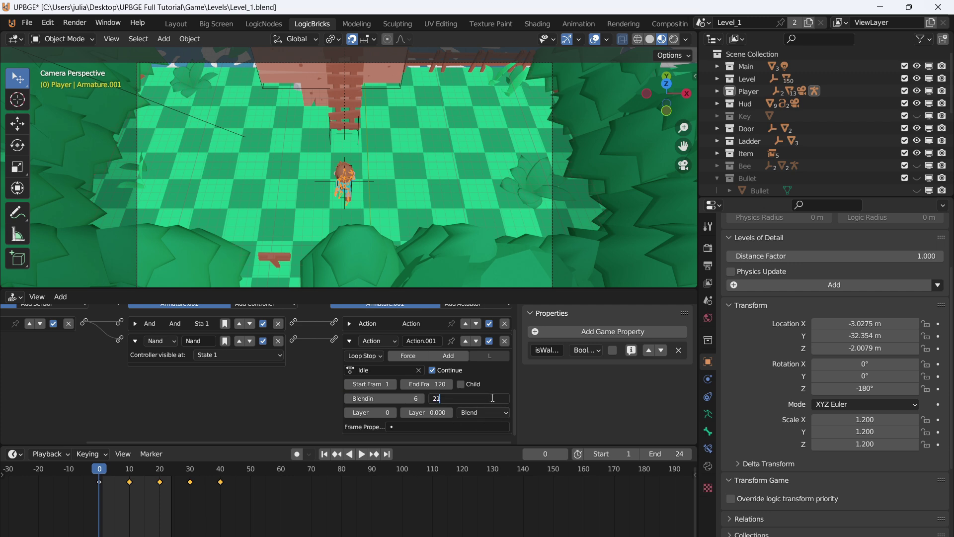
key(Return)
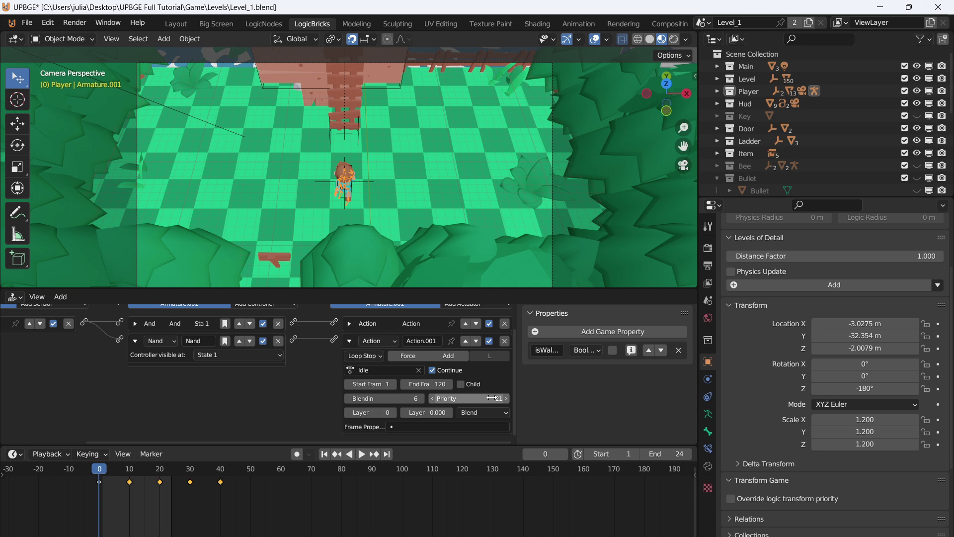
key(ctrl+s)
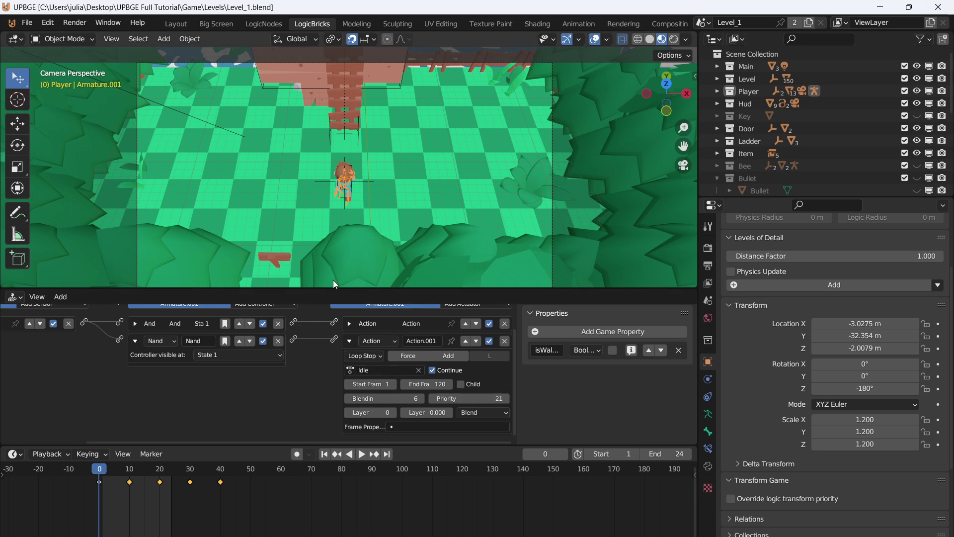
scroll(315, 371, down, 1)
middle_drag(316, 334, 356, 351)
click(382, 360)
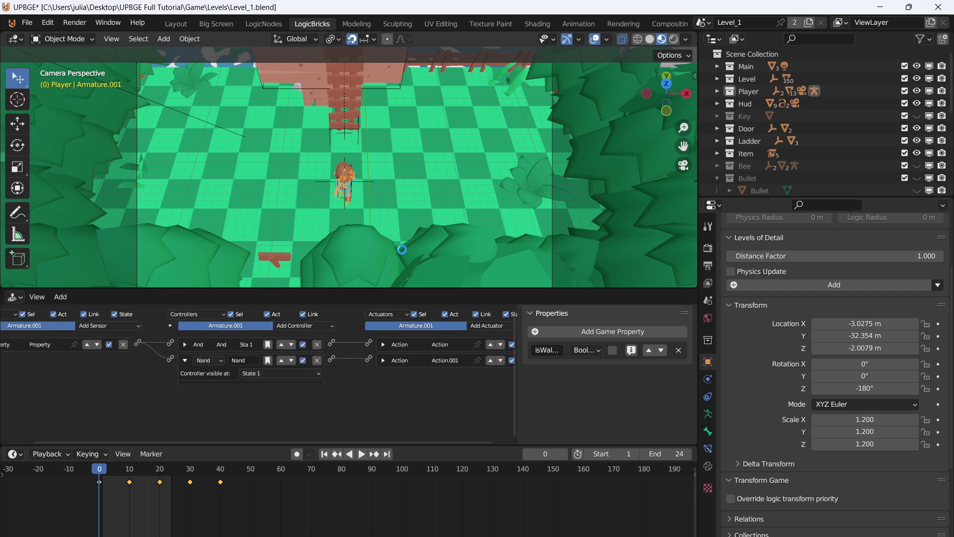
- Test-run the level, walk the character around to check the switch between jog and idle animations, and stop the game
key(p)
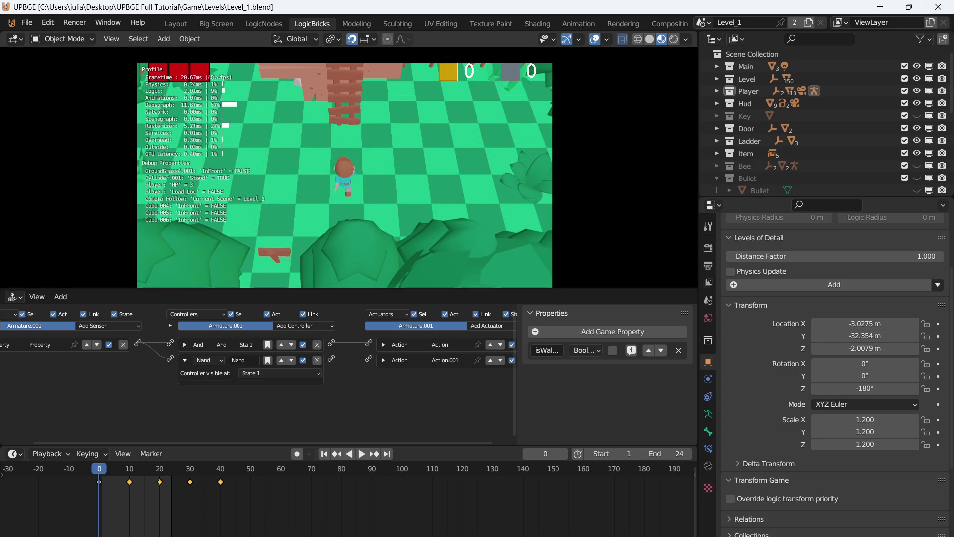
key(d)
key(s)
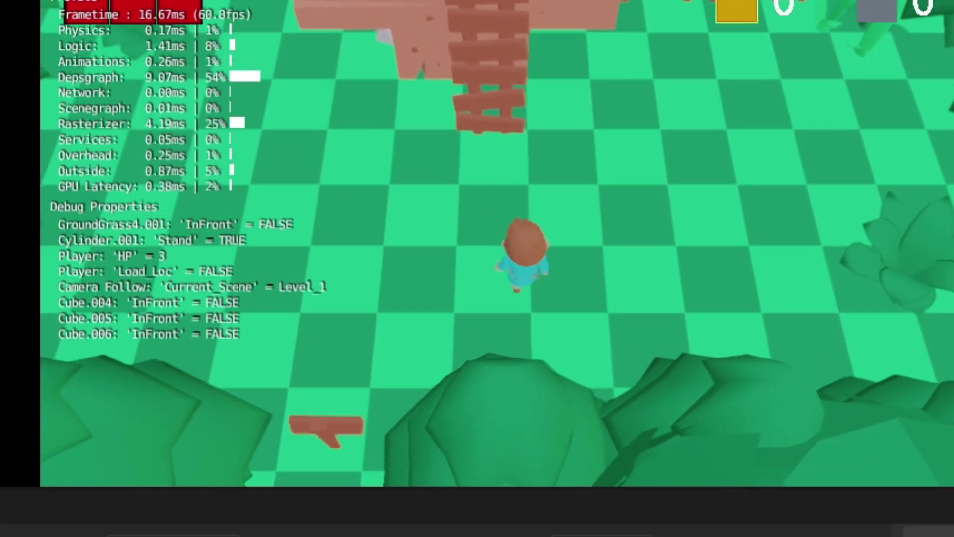
key(w)
key(d)
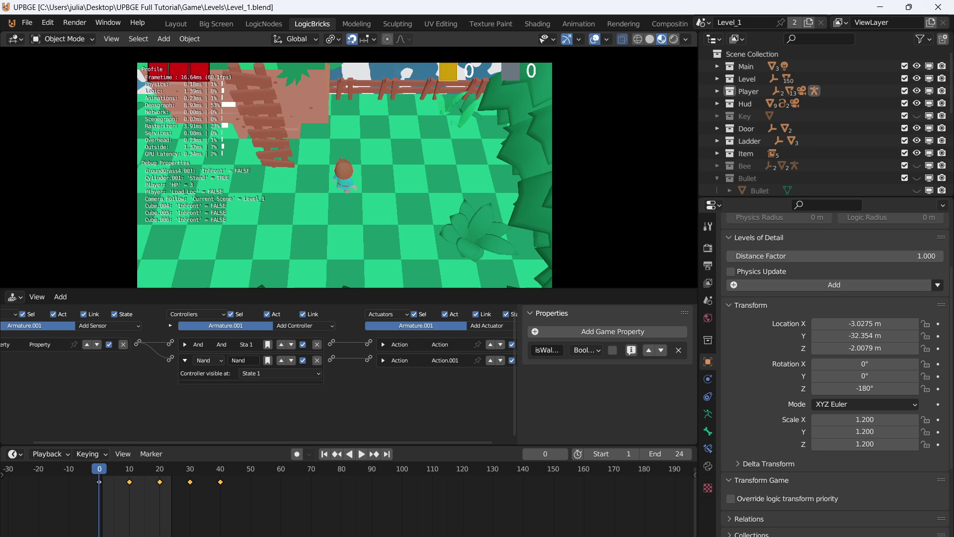
key(Escape)
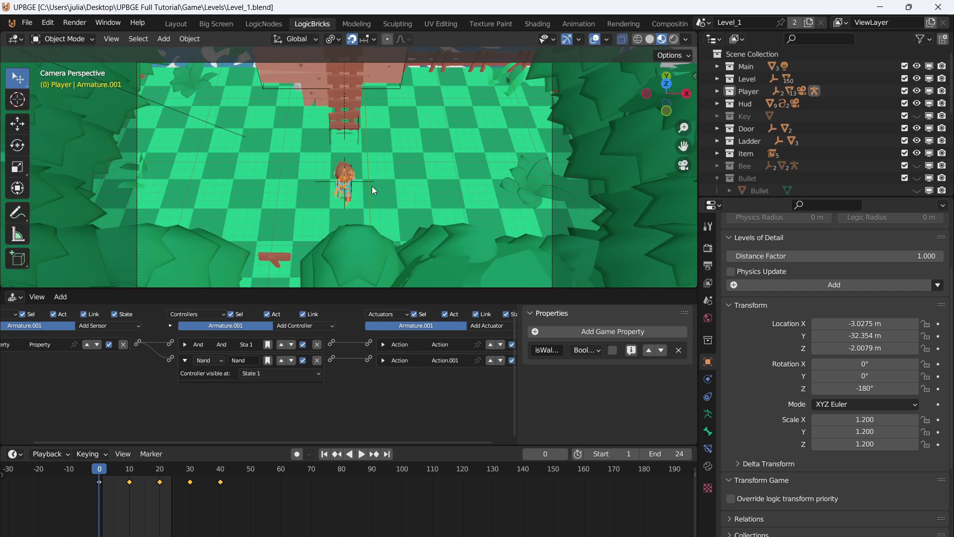
- Frame the character up close and run the game to examine its idle animation from the side
key(KP_Decimal)
middle_drag(317, 167, 457, 149)
key(p)
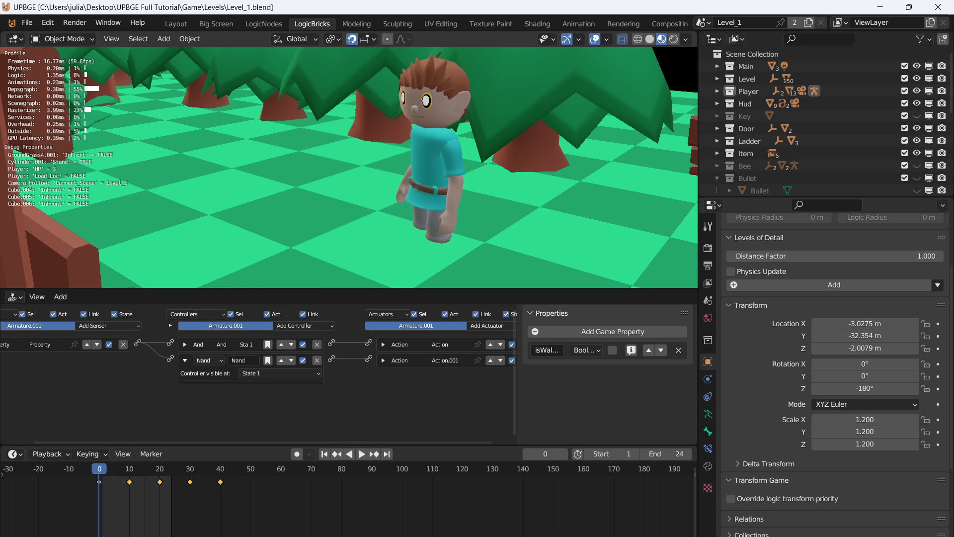
key(Escape)
middle_drag(407, 207, 385, 198)
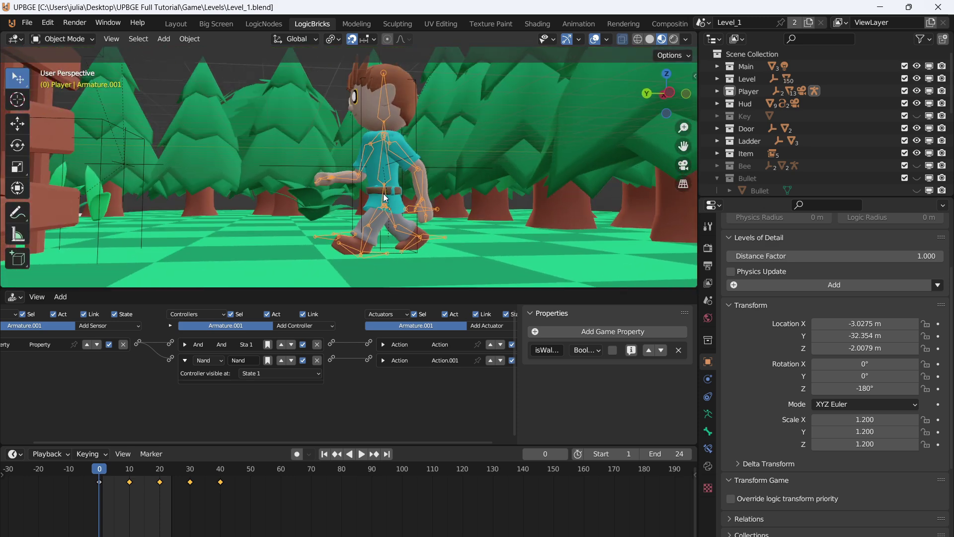
key(p)
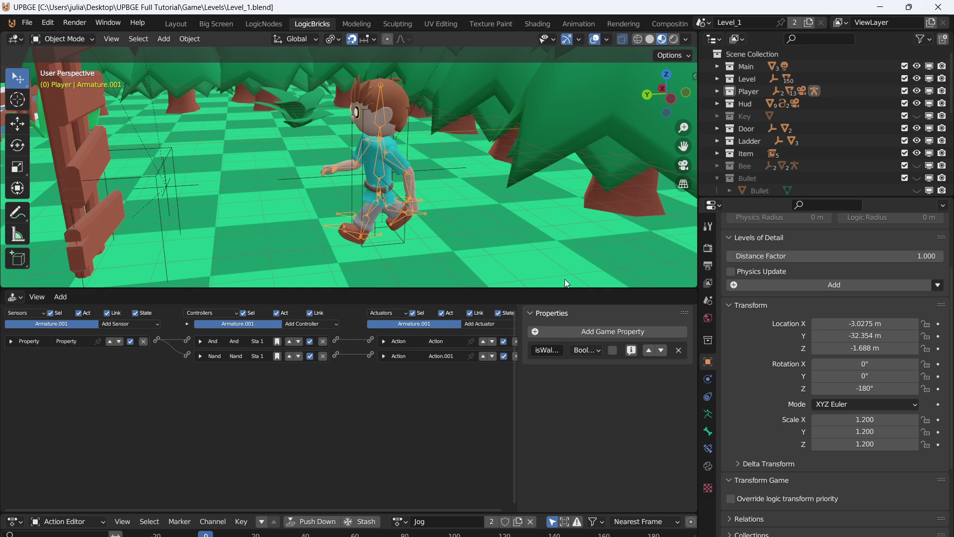
- Add a Boolean game property named Falling to Armature.001
click(577, 331)
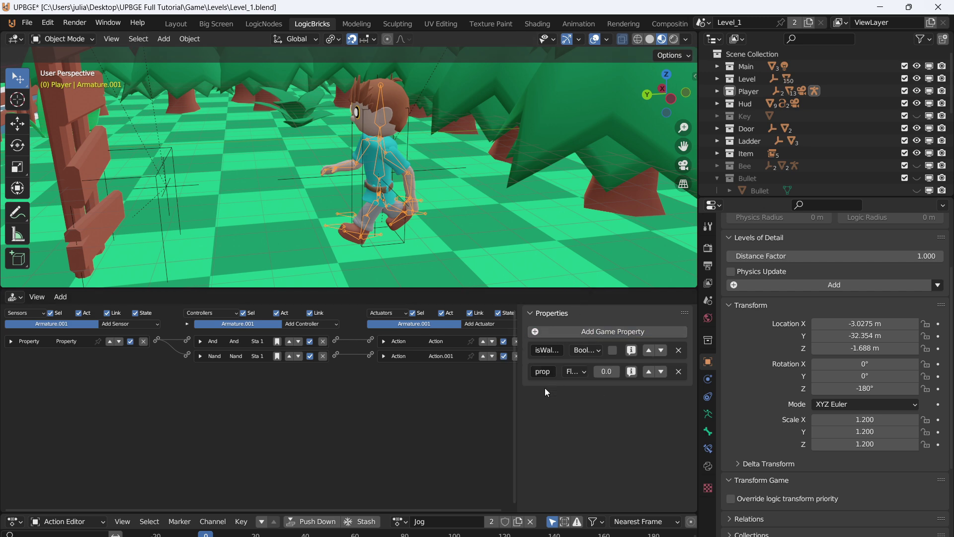
click(543, 372)
text(Falling)
key(Return)
click(575, 372)
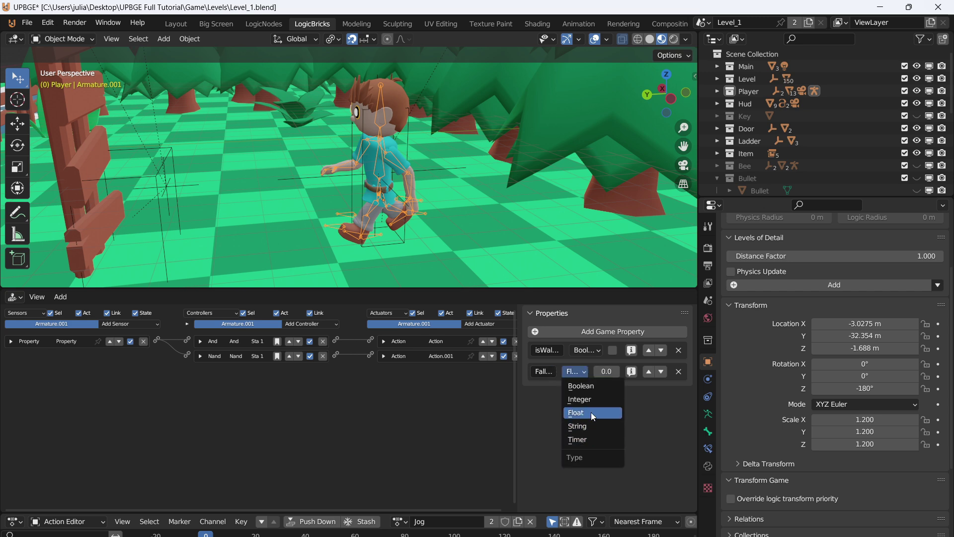
click(592, 386)
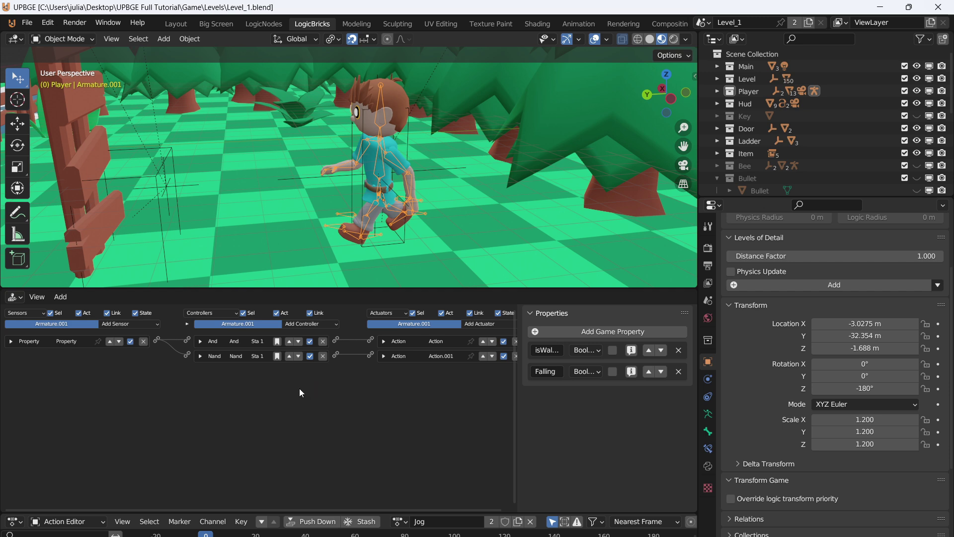
- Add a second Property sensor that checks whether Falling equals true, and collapse it
click(148, 326)
key(p)
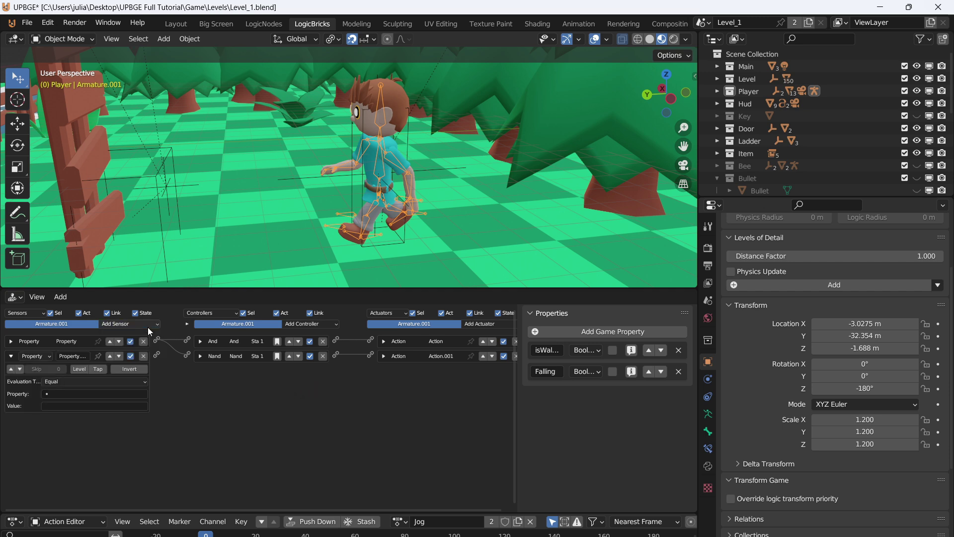
click(88, 394)
click(72, 420)
click(58, 404)
text(true)
key(Return)
click(11, 356)
middle_drag(189, 385, 178, 385)
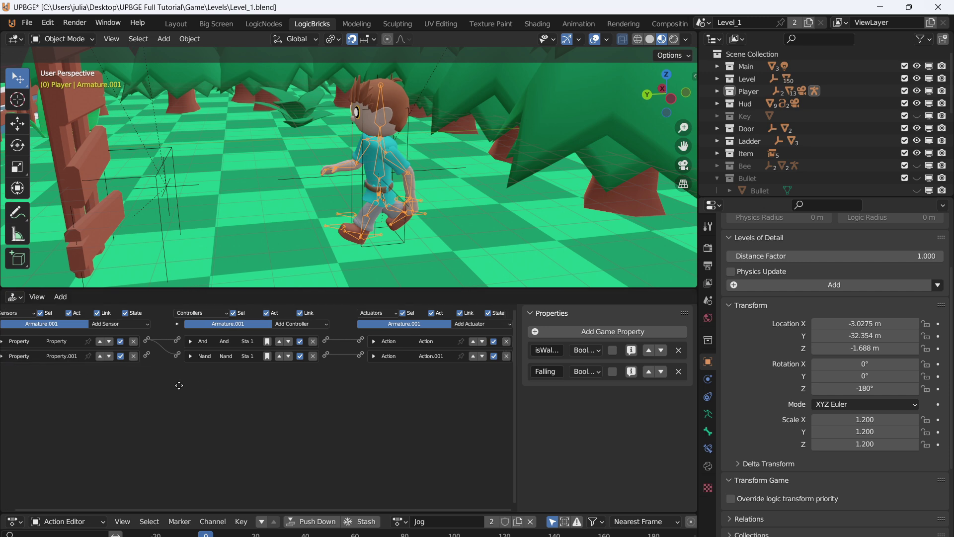
- Add a third Action actuator and link it to the Falling Property sensor through an And controller
click(500, 324)
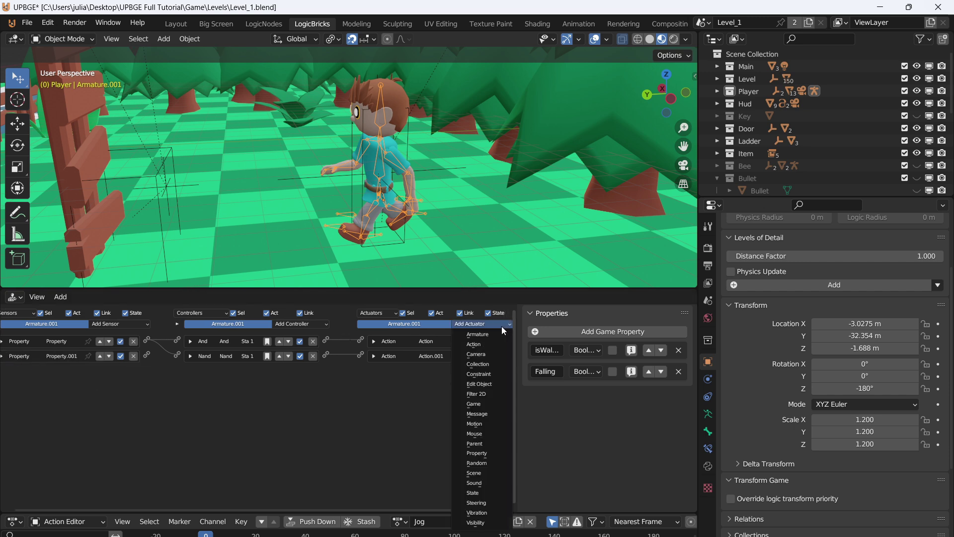
click(484, 344)
drag(360, 370, 146, 356)
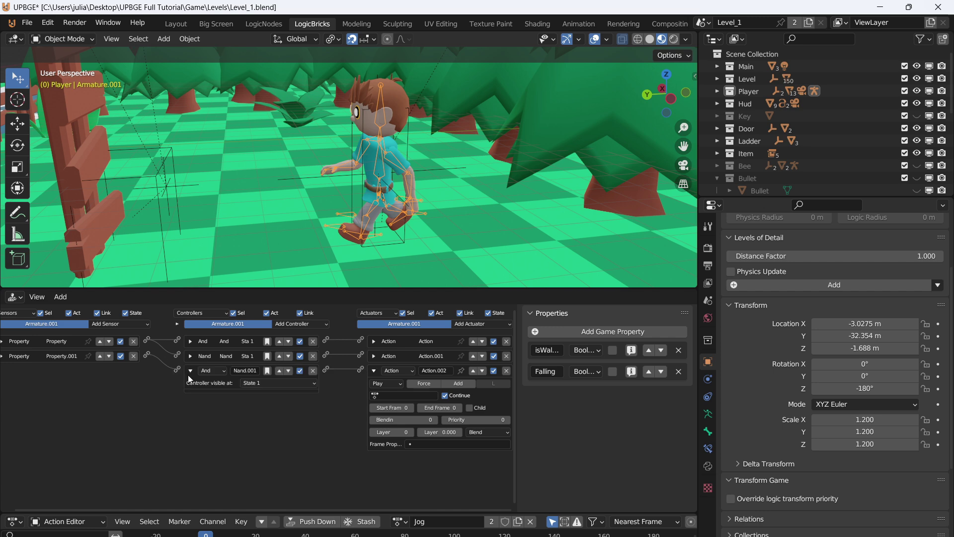
- Set the third Action actuator to Loop Stop and assign the Jump action to it
scroll(341, 411, up, 2)
click(351, 404)
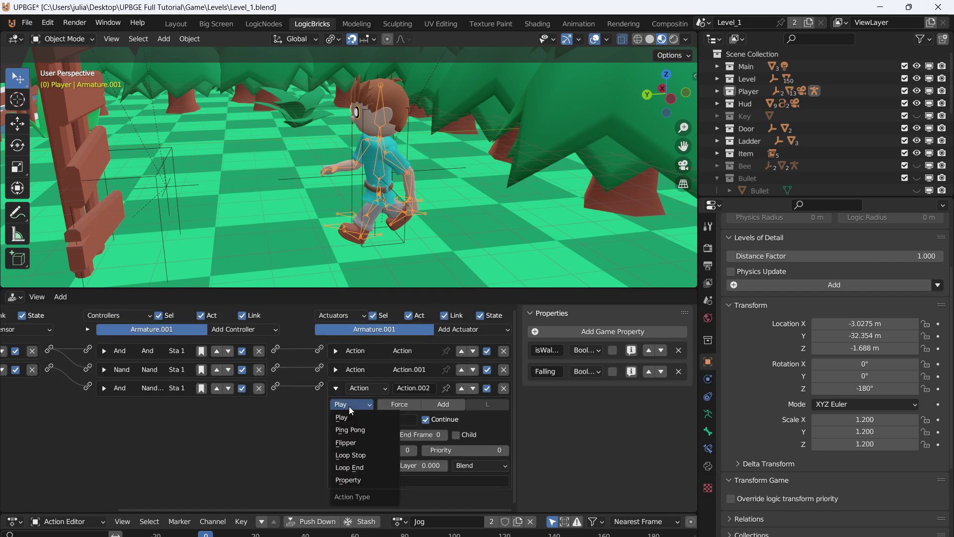
click(357, 455)
click(405, 419)
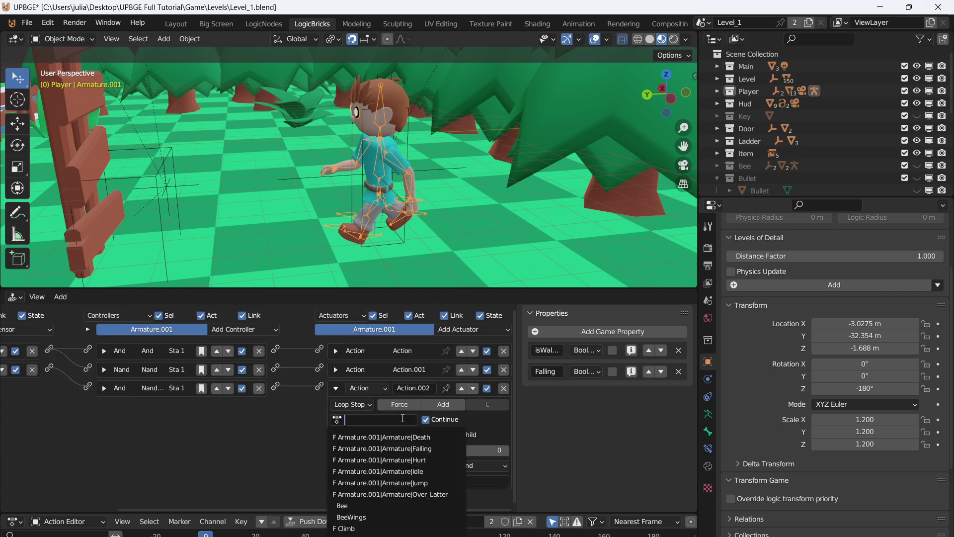
text(jump)
click(377, 435)
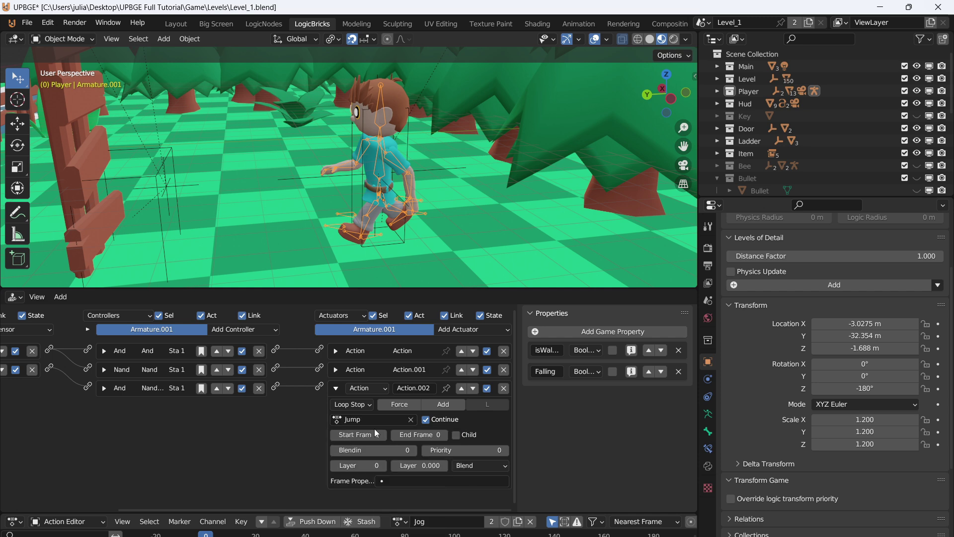
- Set the Jump actuator's start and end frames to 1 and Blendin to 6, and open its Priority value for editing
click(432, 435)
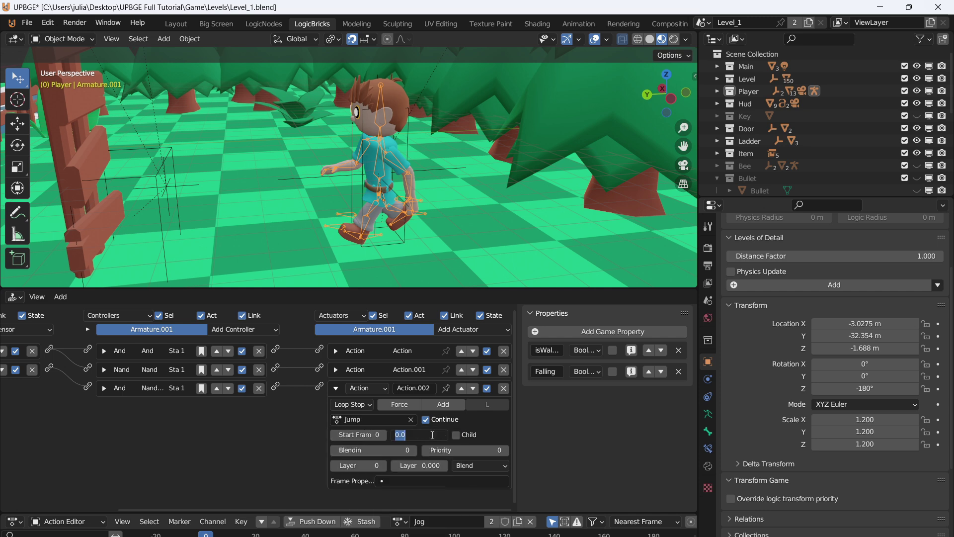
text(1)
click(358, 435)
text(1)
click(366, 449)
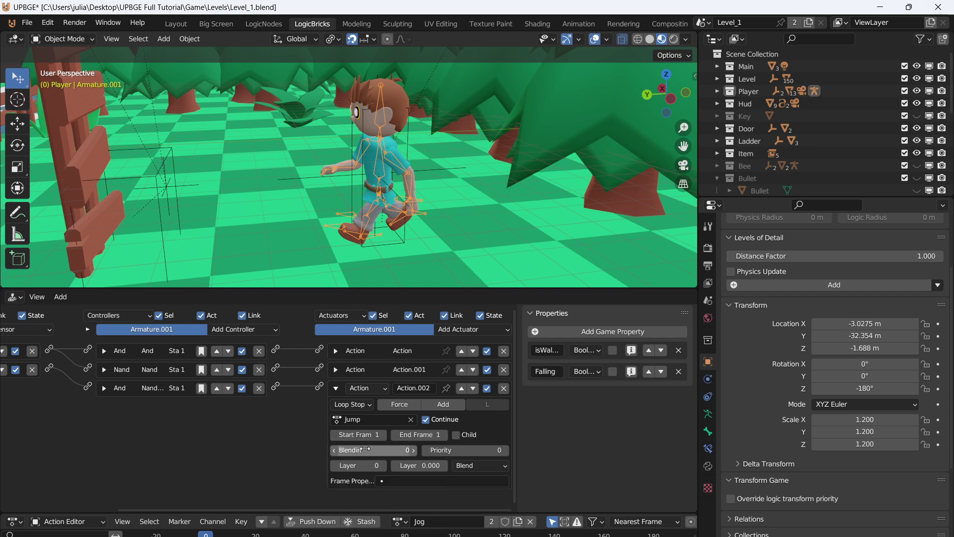
text(6)
key(Return)
click(461, 449)
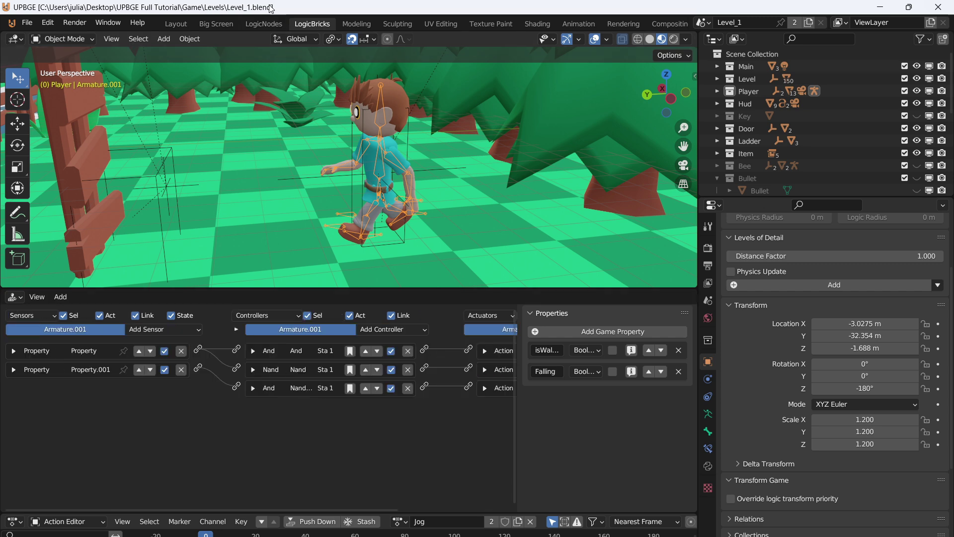
- Return to the PlayerMovement node tree and add a Collision node in the empty area below the Key Down nodes
click(264, 23)
scroll(258, 338, down, 5)
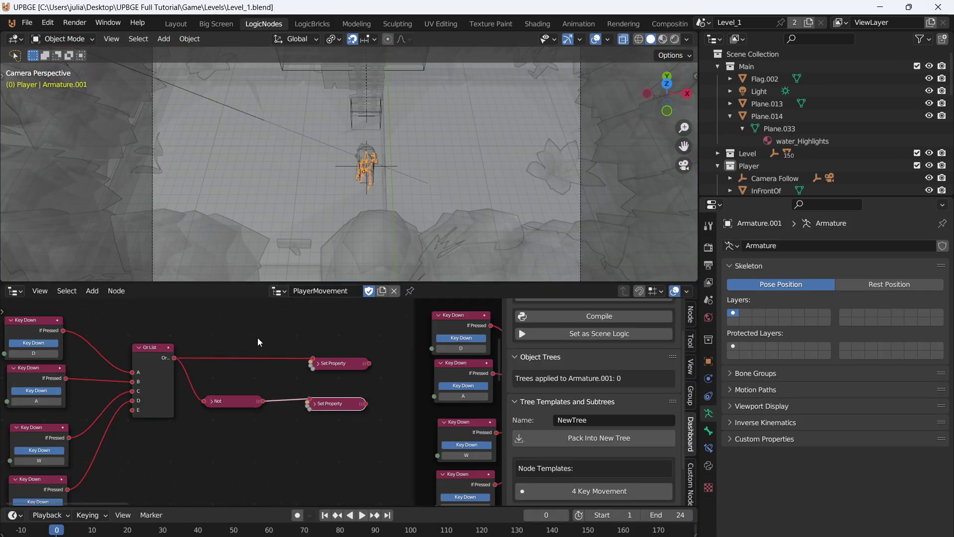
middle_drag(315, 479, 172, 273)
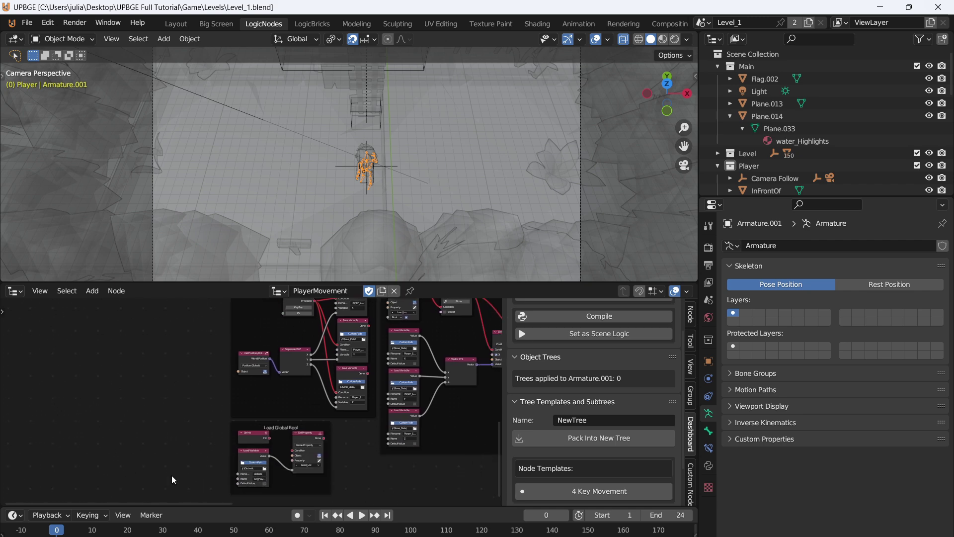
middle_drag(178, 442, 168, 366)
scroll(186, 403, up, 2)
mouse_move(187, 404)
middle_down()
mouse_move(168, 351)
mouse_move(179, 397)
middle_up()
scroll(167, 352, up, 1)
scroll(194, 406, up, 2)
middle_drag(270, 380, 450, 500)
scroll(310, 338, down, 1)
middle_drag(310, 338, 359, 459)
middle_drag(306, 402, 330, 400)
key(shift+a)
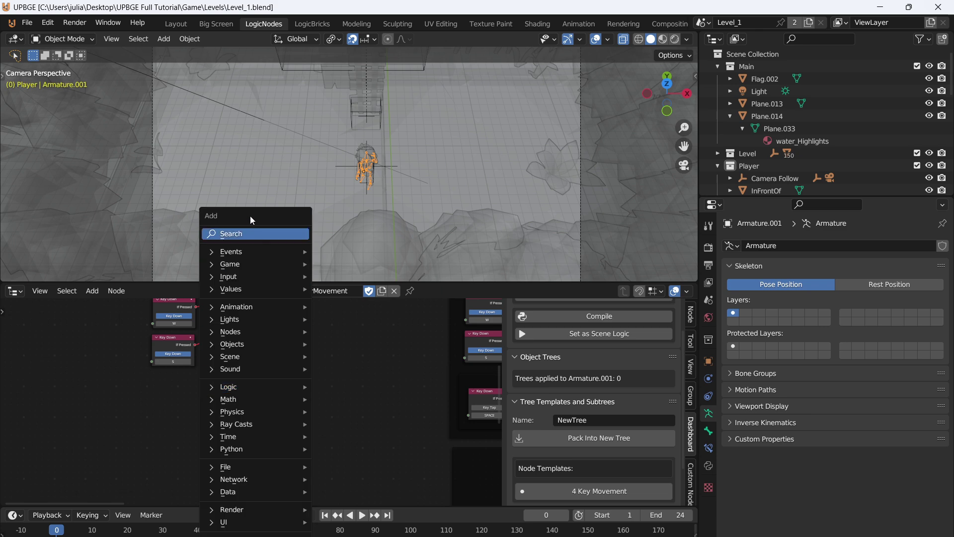
click(259, 234)
text(coll)
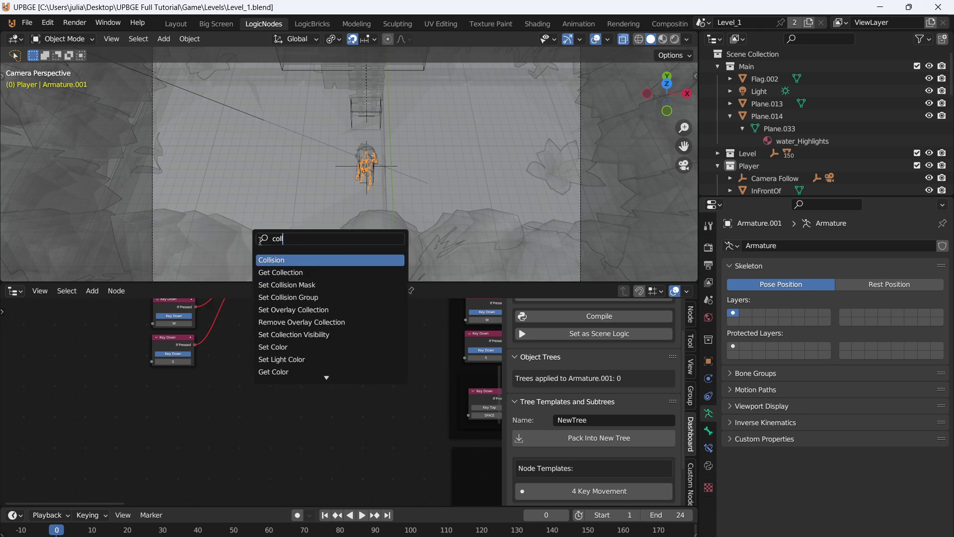
click(276, 259)
click(139, 253)
- Add a Set Property node beside the Collision node and link When Colliding to its Condition
scroll(225, 393, up, 2)
middle_drag(224, 394, 222, 345)
key(shift+a)
key(shift+a)
click(281, 240)
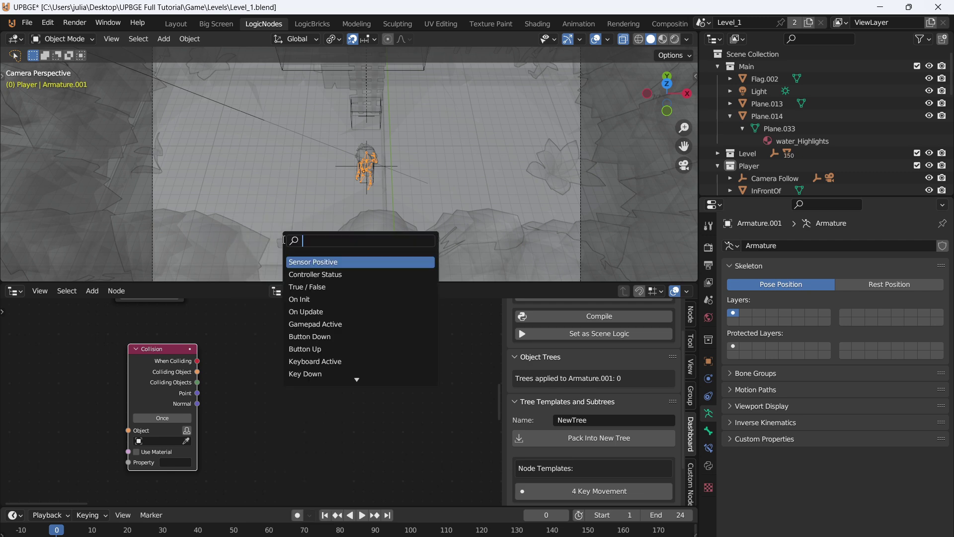
text(set p)
click(317, 274)
click(281, 268)
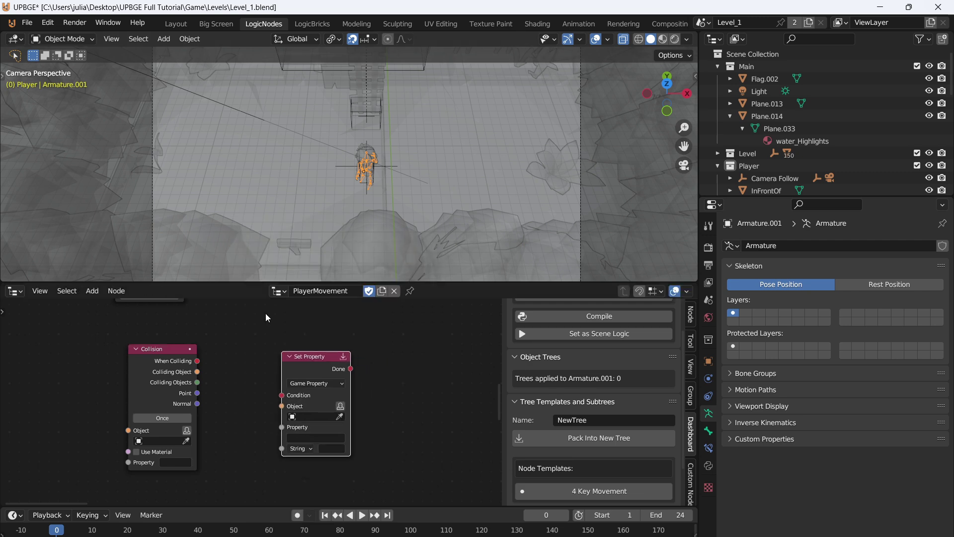
drag(200, 357, 269, 392)
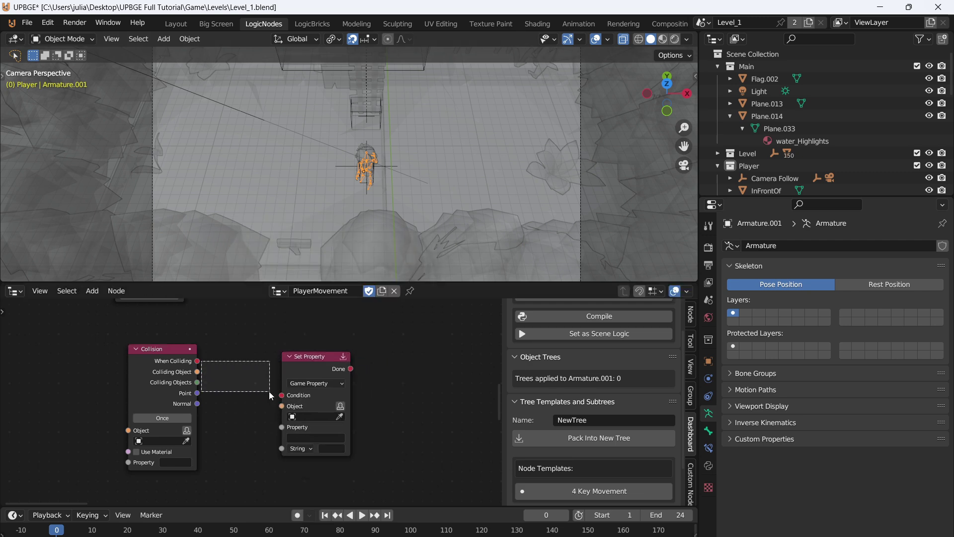
drag(198, 364, 281, 395)
- Set the Set Property node to target Armature.001's Falling property as a Bool with the value true
click(333, 392)
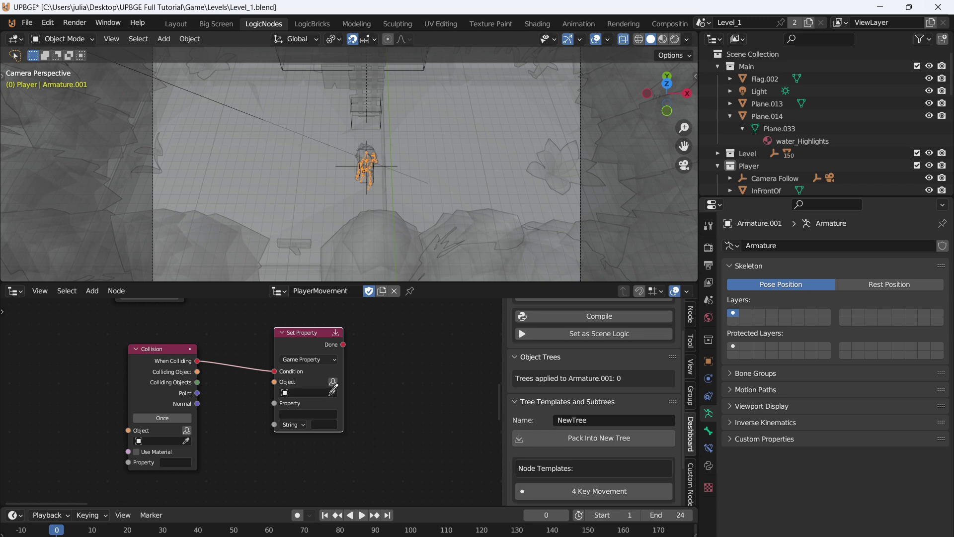
click(305, 393)
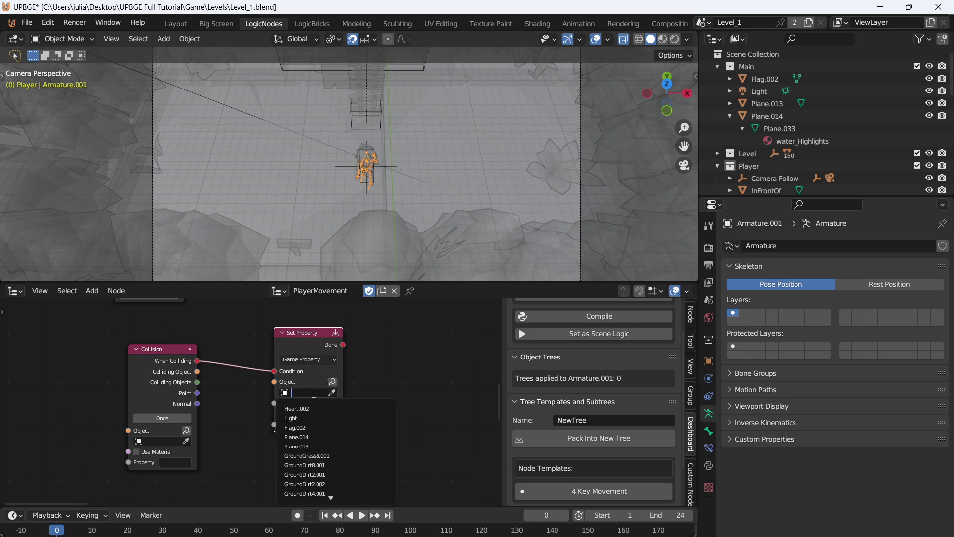
text(arm)
click(301, 418)
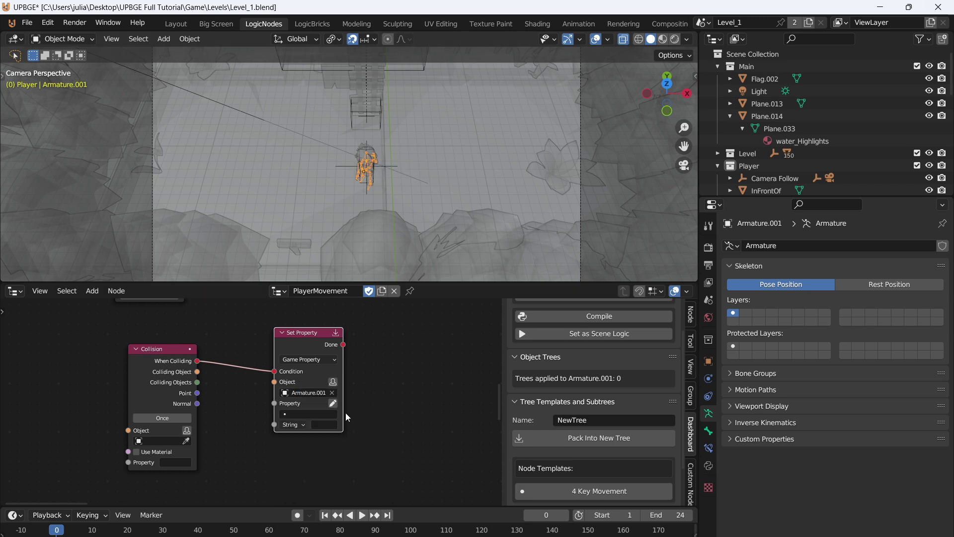
click(332, 413)
click(293, 436)
click(293, 425)
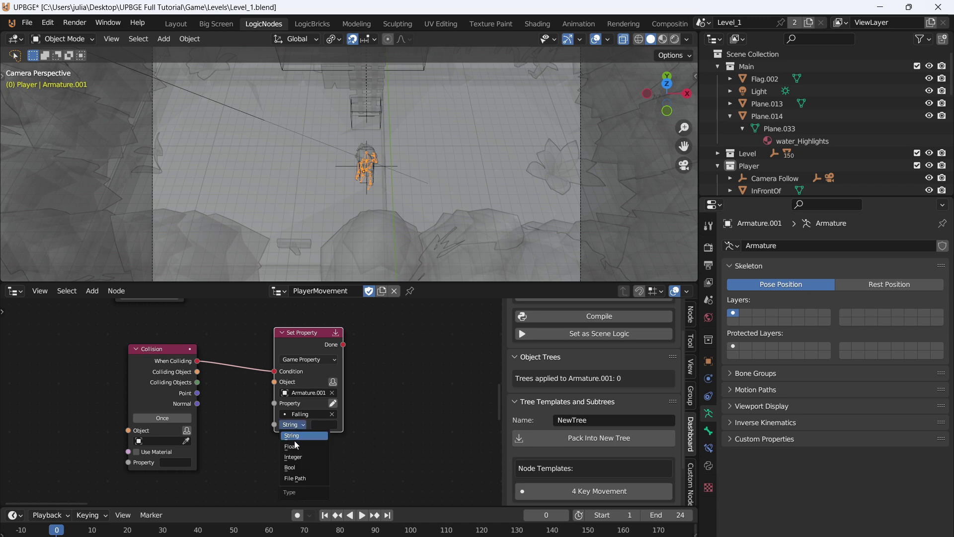
click(290, 467)
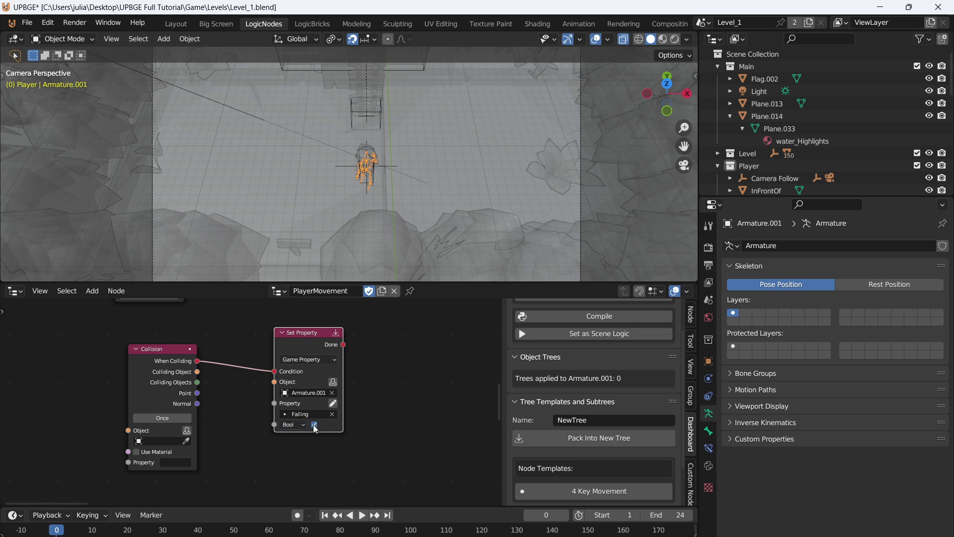
click(314, 424)
- Make the Collision node use its owner as the object and check Each Frame, and save the file
mouse_move(311, 341)
mouse_down()
mouse_move(314, 322)
mouse_move(308, 344)
mouse_up()
key(ctrl+s)
click(187, 446)
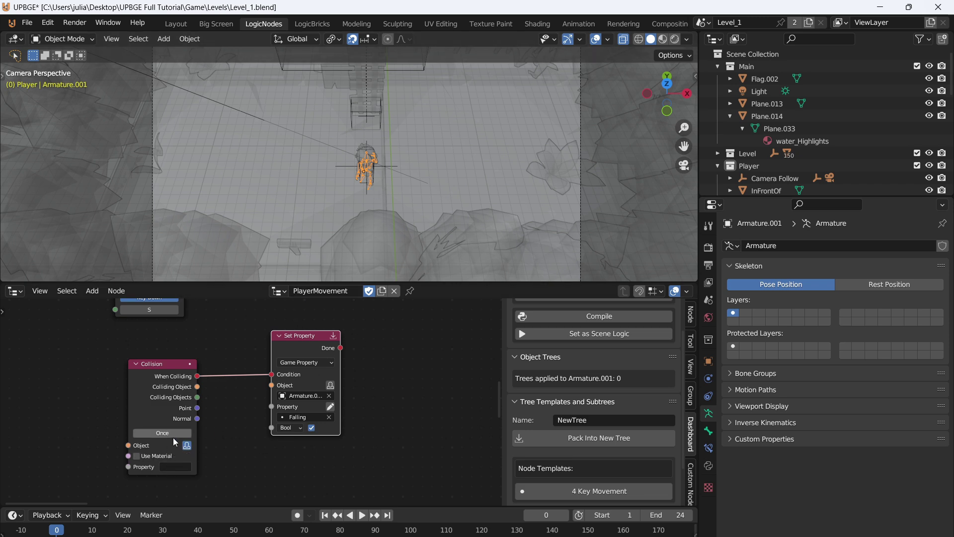
key(ctrl+s)
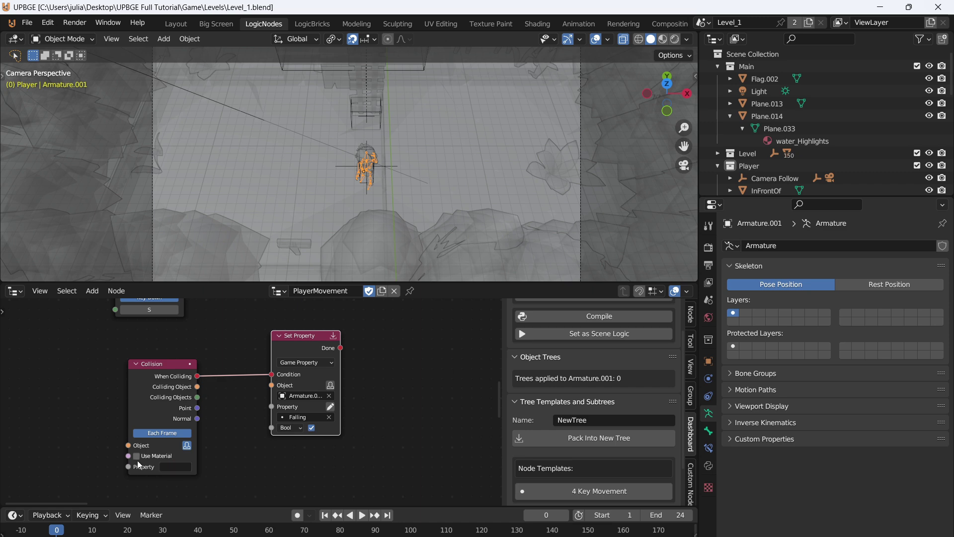
- Enable Use Material on the Collision node, choose the Non Metallic material, and save the file
click(177, 466)
click(142, 455)
click(179, 467)
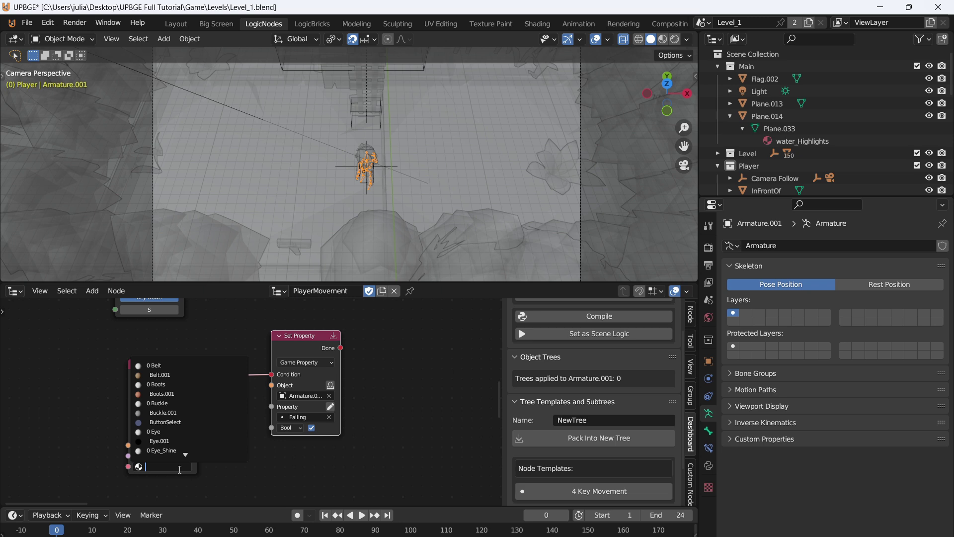
text(non)
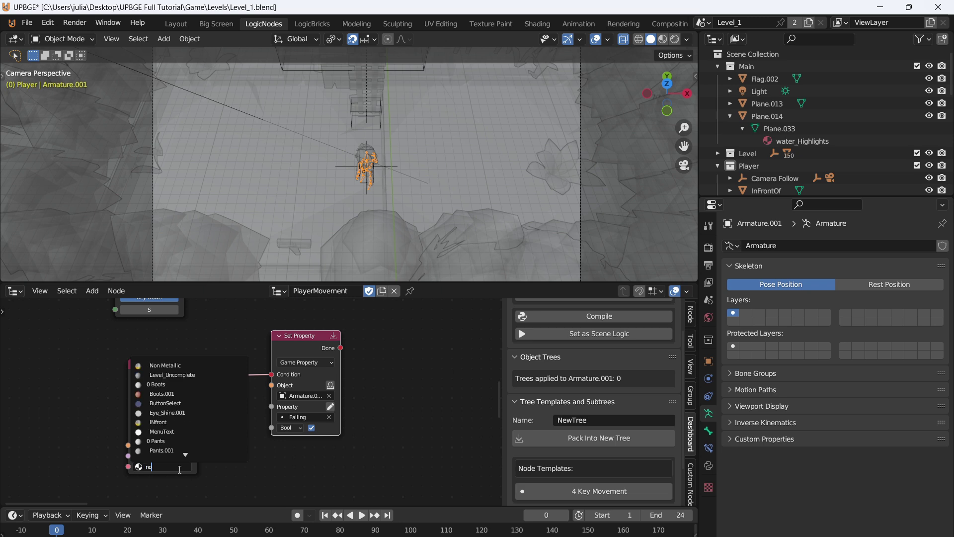
click(179, 365)
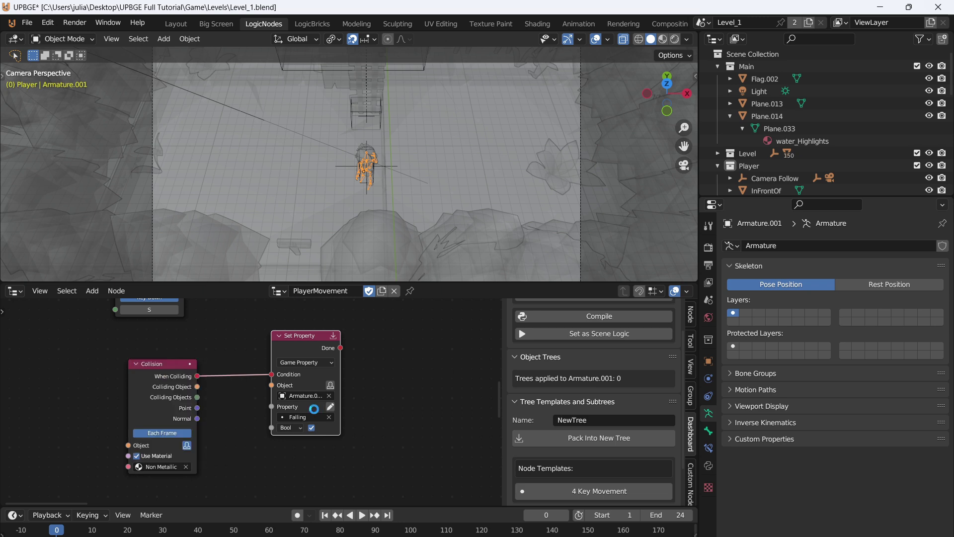
key(ctrl+s)
- Set the Falling value in the Set Property node to false and place a duplicate of the node beside it
drag(291, 361, 305, 349)
click(316, 433)
scroll(341, 446, down, 1)
key(shift+d)
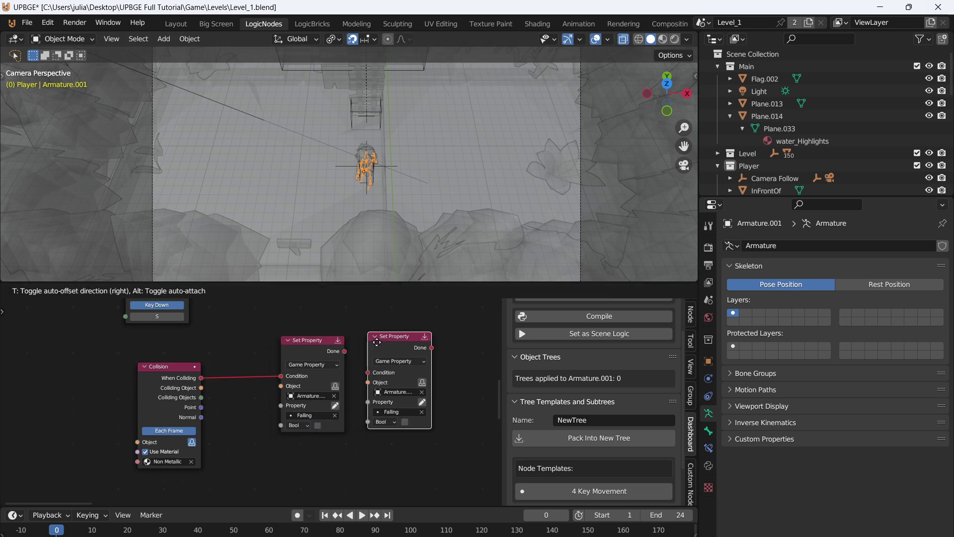
click(376, 341)
- Add a Not node below the first Falling Set Property node
key(shift+a)
click(196, 238)
key(n)
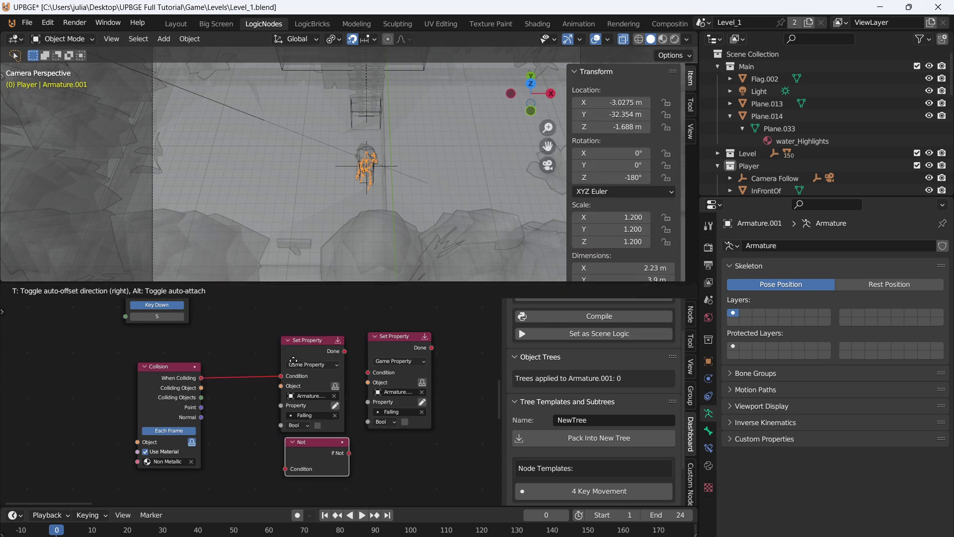
click(289, 362)
click(260, 445)
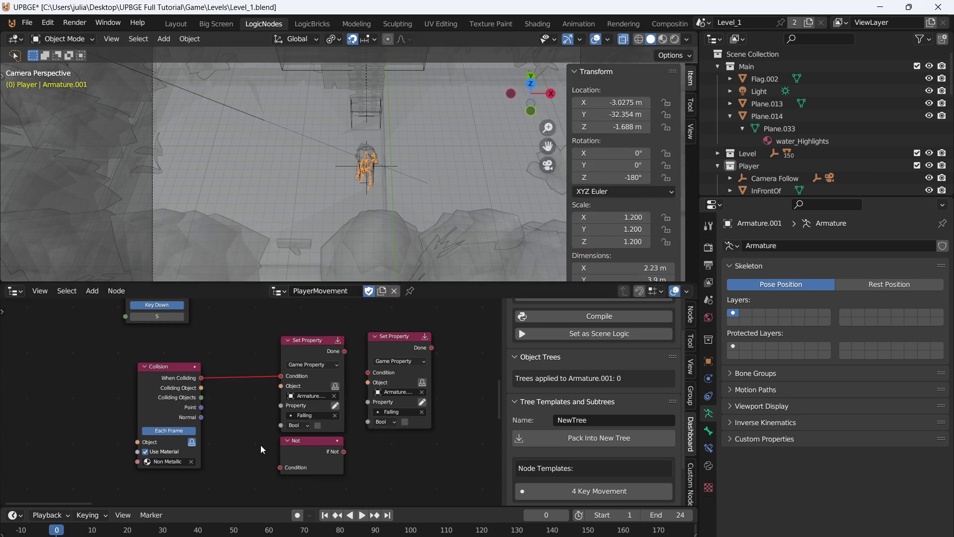
- Link When Colliding through the Not node to the duplicate Set Property's Condition, set its Falling value to true, and save
click(201, 380)
drag(270, 451, 281, 467)
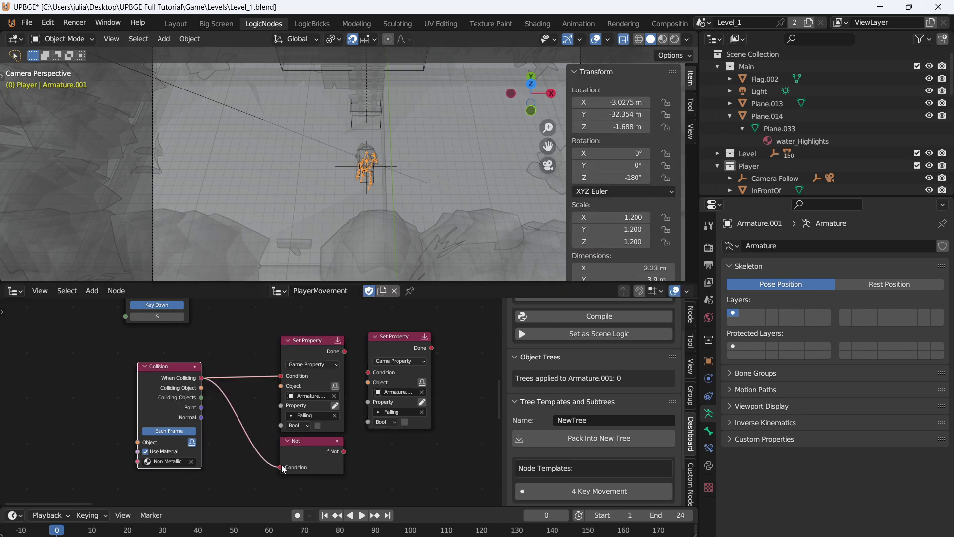
drag(343, 452, 367, 372)
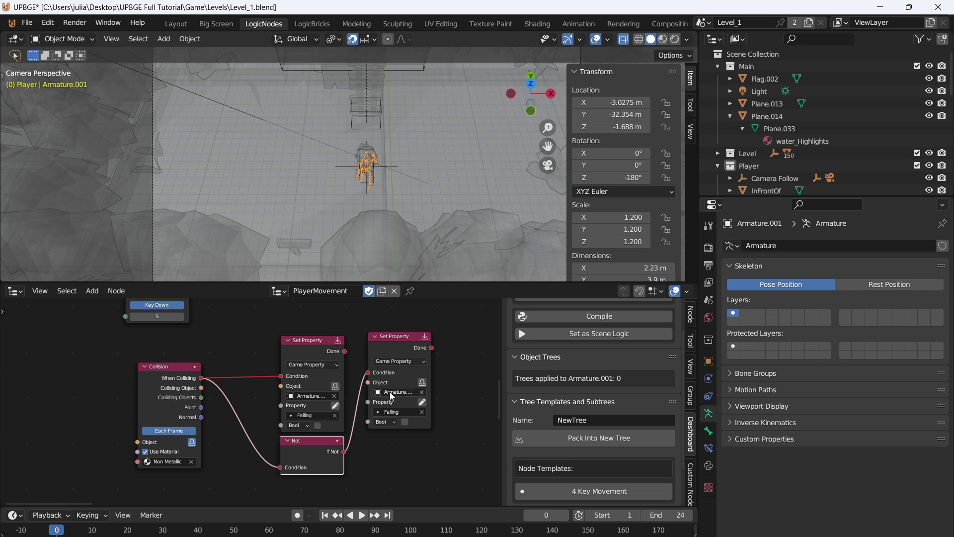
key(ctrl+s)
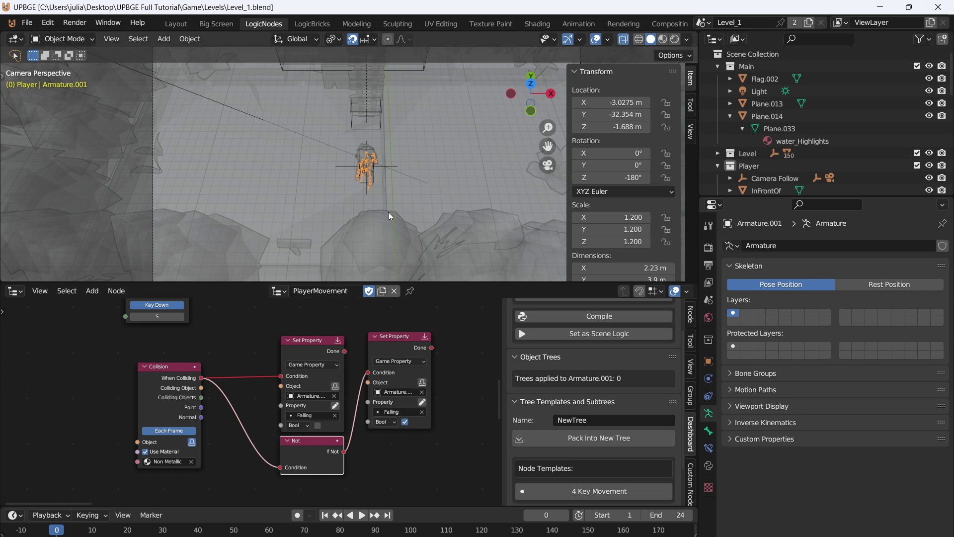
- Run the game, walk the character around and jump to test the animations, and stop the game
key(p)
key(w)
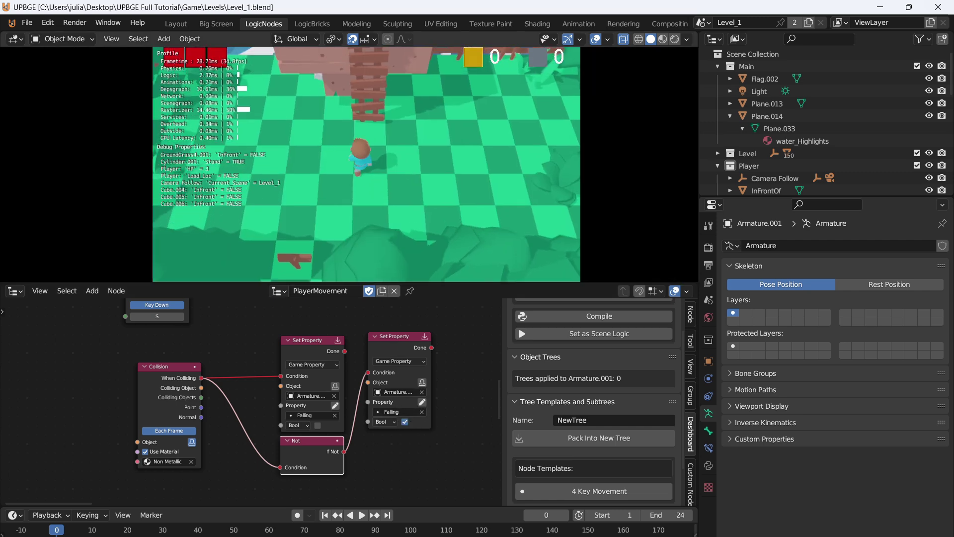
key(s)
key(a)
key(w)
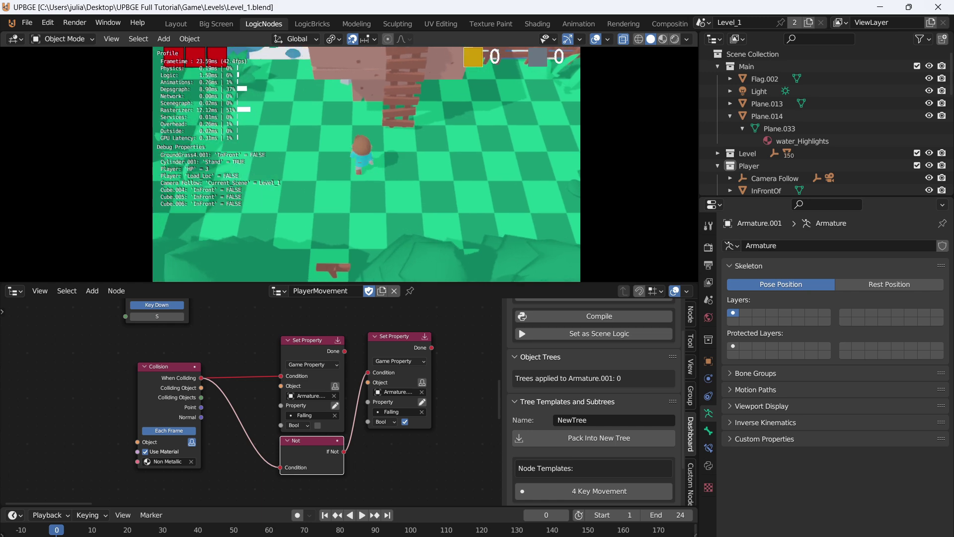
key(space)
key(s)
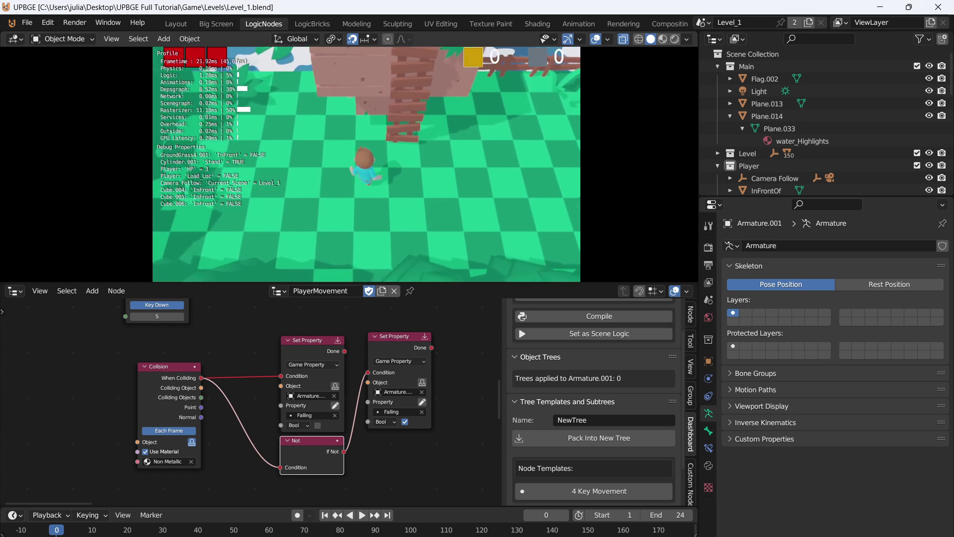
key(Escape)
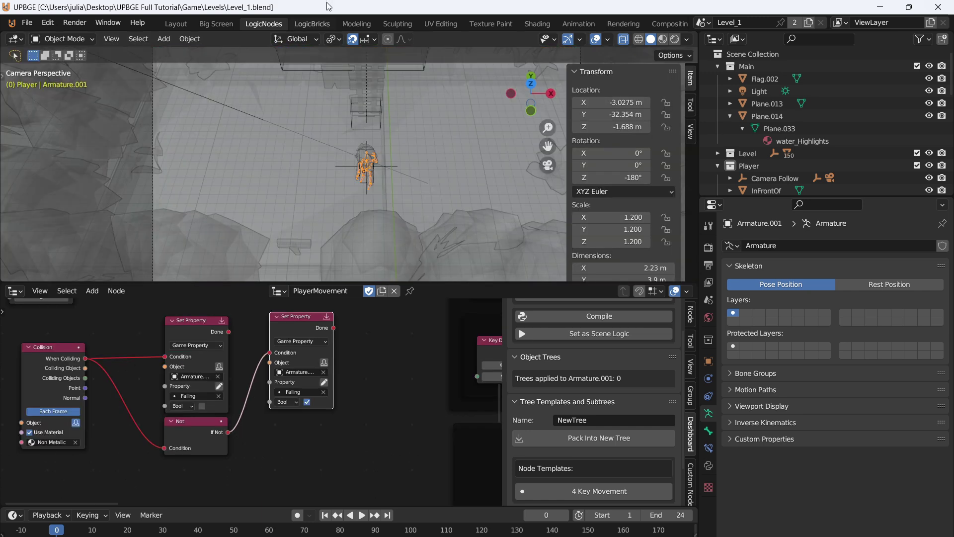
- In the logic bricks, delete the Nand controller and move the Action.001 actuator to the top of the actuators
click(313, 25)
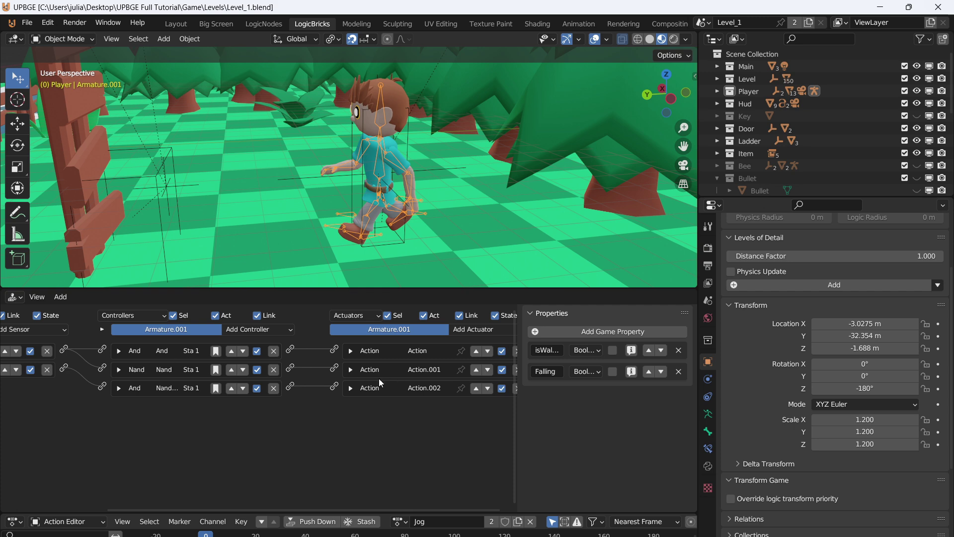
click(273, 369)
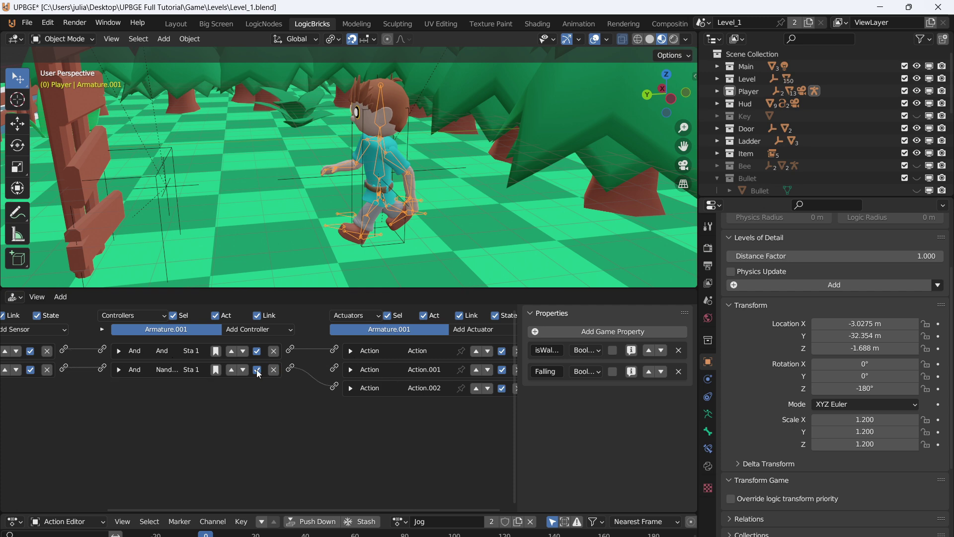
click(476, 369)
ctrl+scroll(199, 348, left, 5)
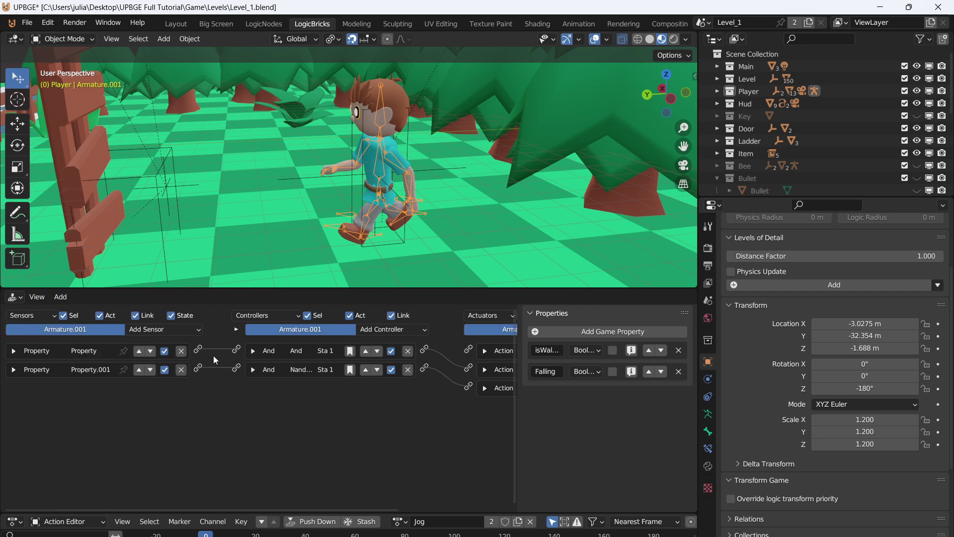
- Add an Always sensor to the armature and move it above the two Property sensors
click(186, 329)
click(172, 352)
click(139, 388)
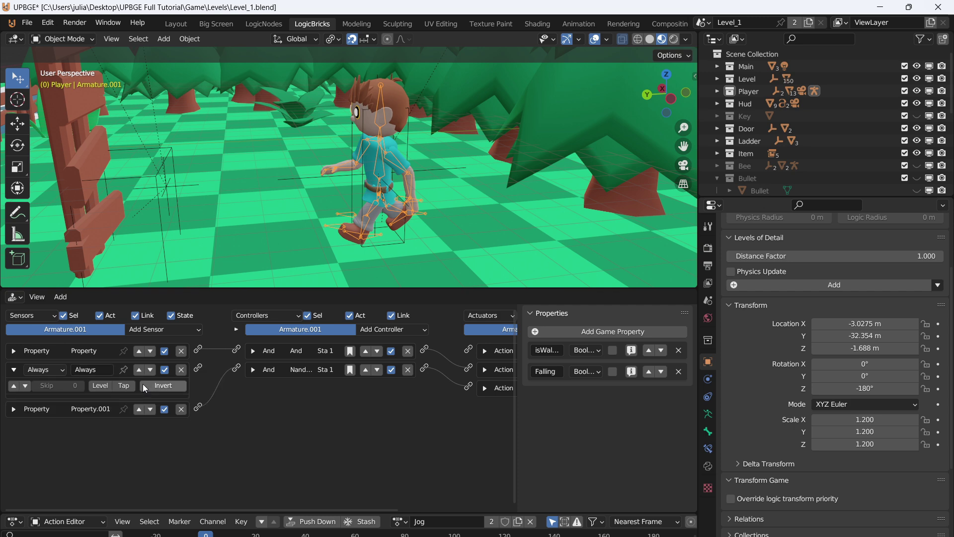
click(139, 369)
- Link the Always sensor to the first Action actuator through an And controller, move that controller to the top, and collapse the sensor
drag(198, 351, 467, 350)
click(365, 387)
click(366, 369)
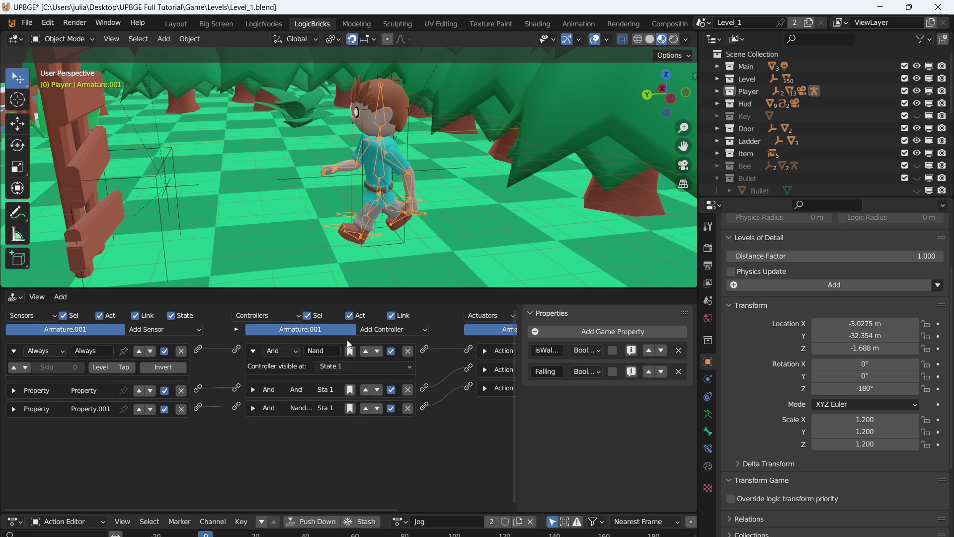
click(14, 350)
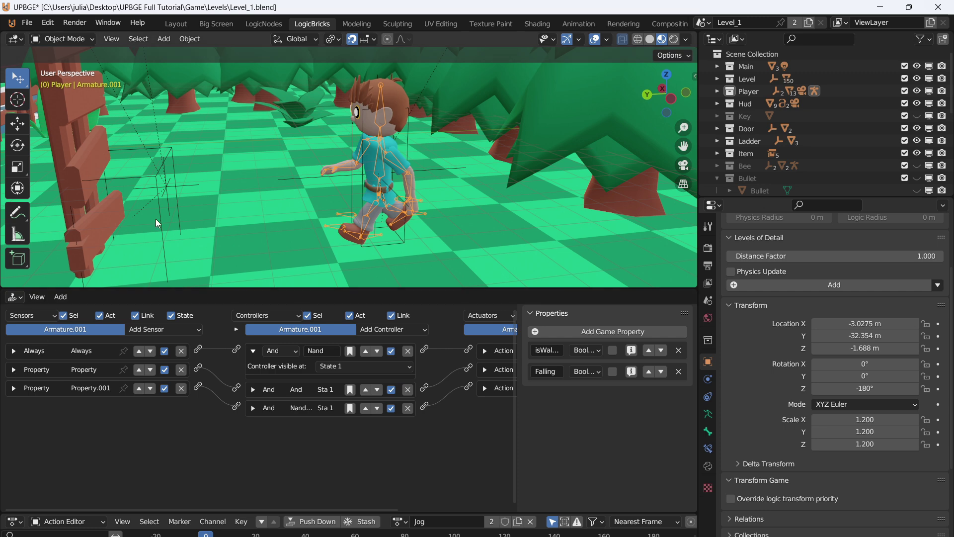
- Run the game, jump and walk the character back and forth to test the jump, idle and jog animations, and stop the game
key(p)
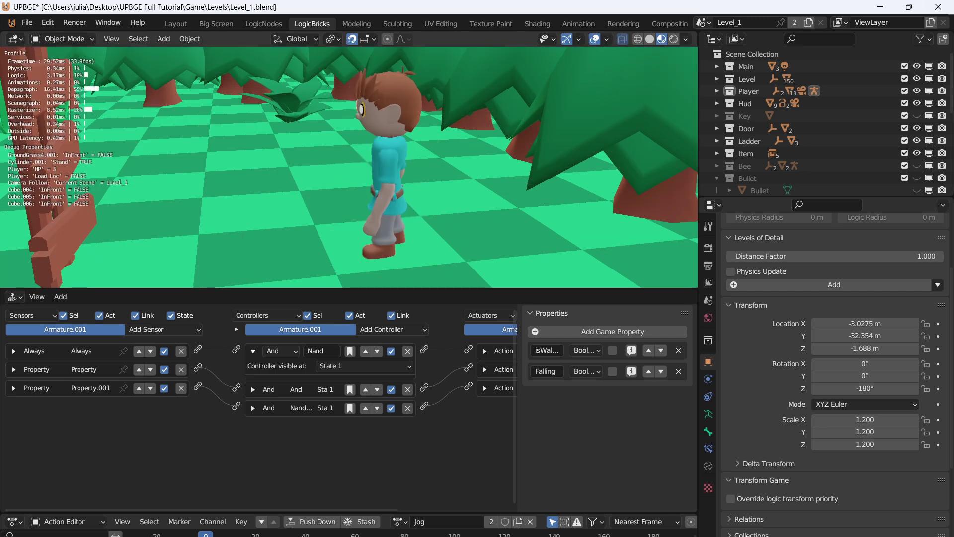
key(space)
key(space)
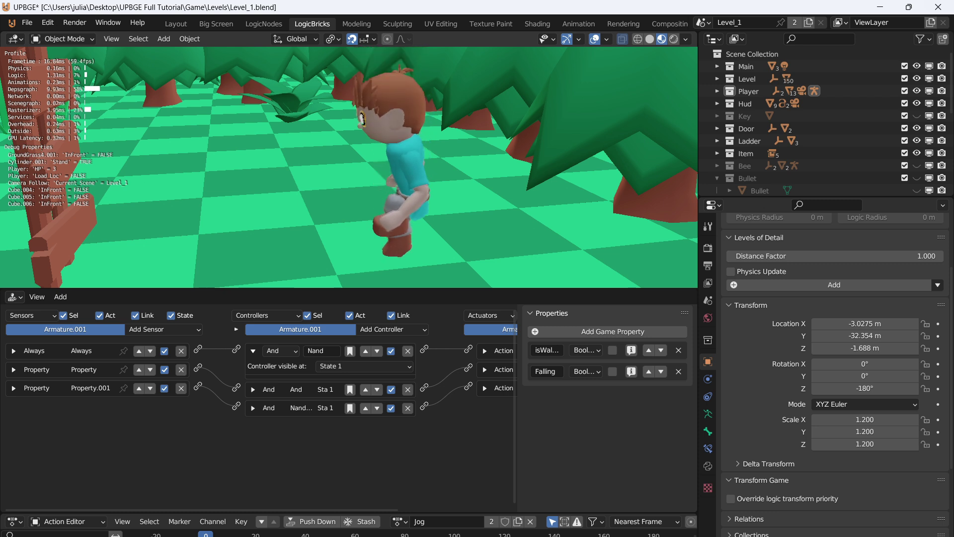
key(space)
key(a)
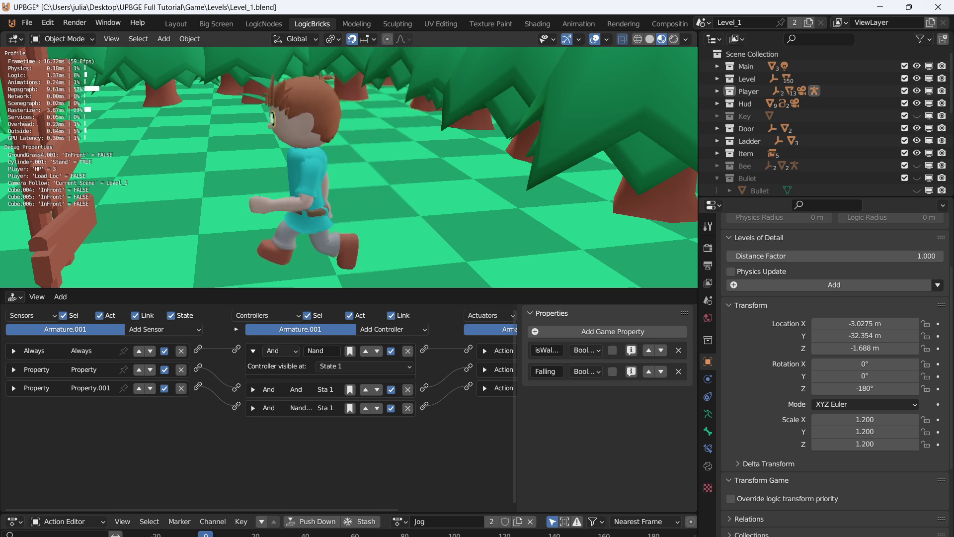
key(d)
key(space)
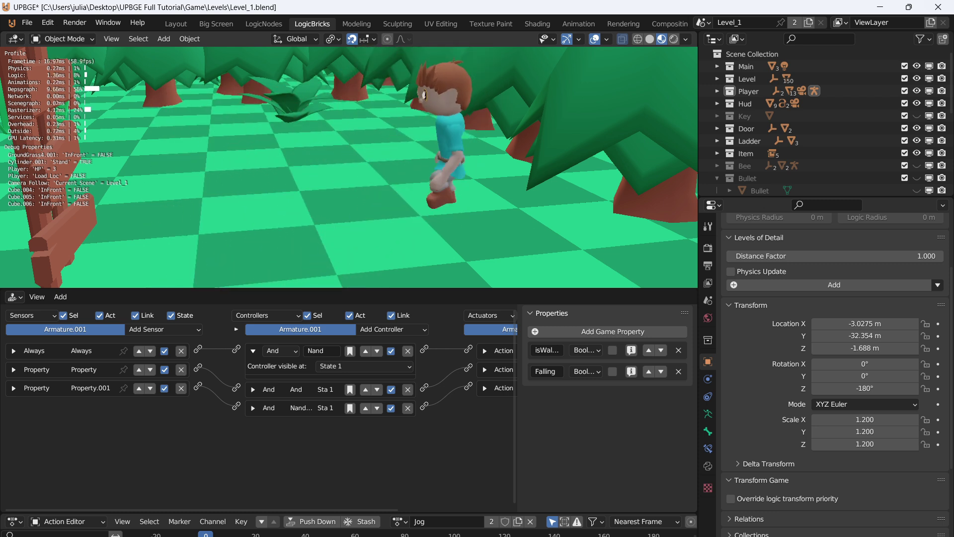
key(space)
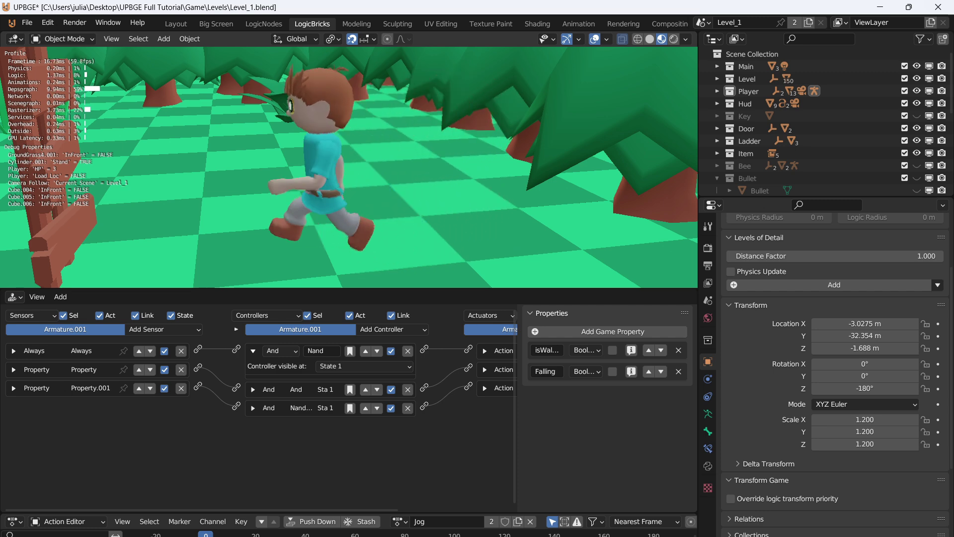
key(Escape)
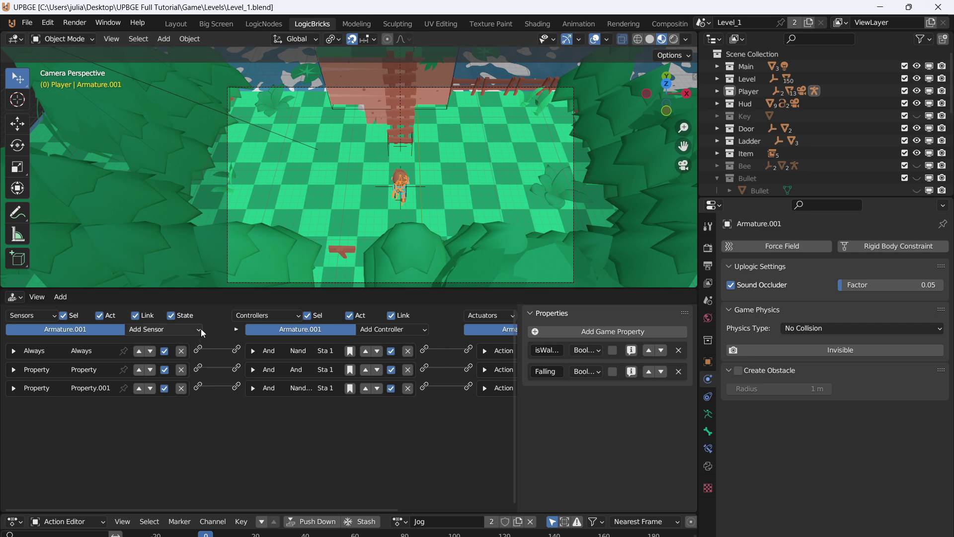
- Add a Boolean game property named Drown to the armature
click(565, 332)
double_click(549, 392)
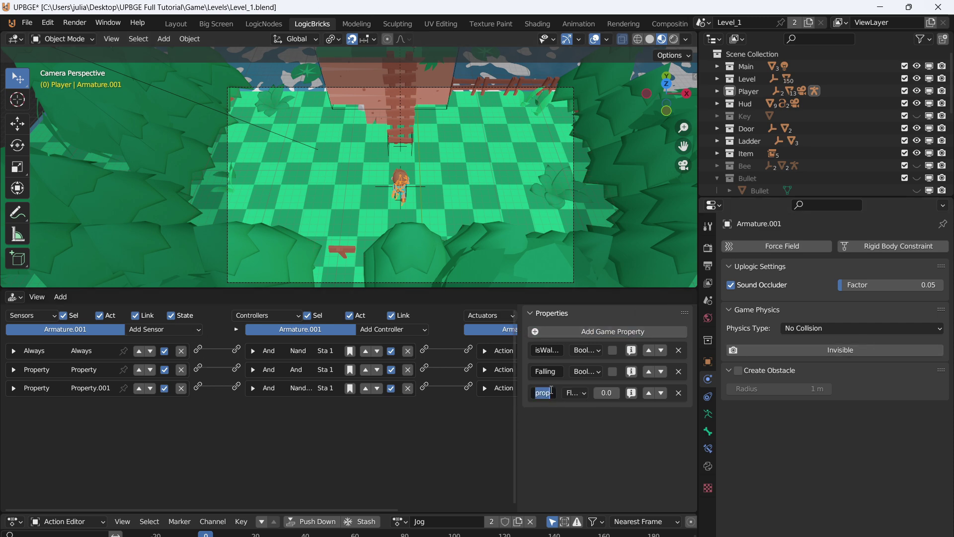
text(Drown)
key(Return)
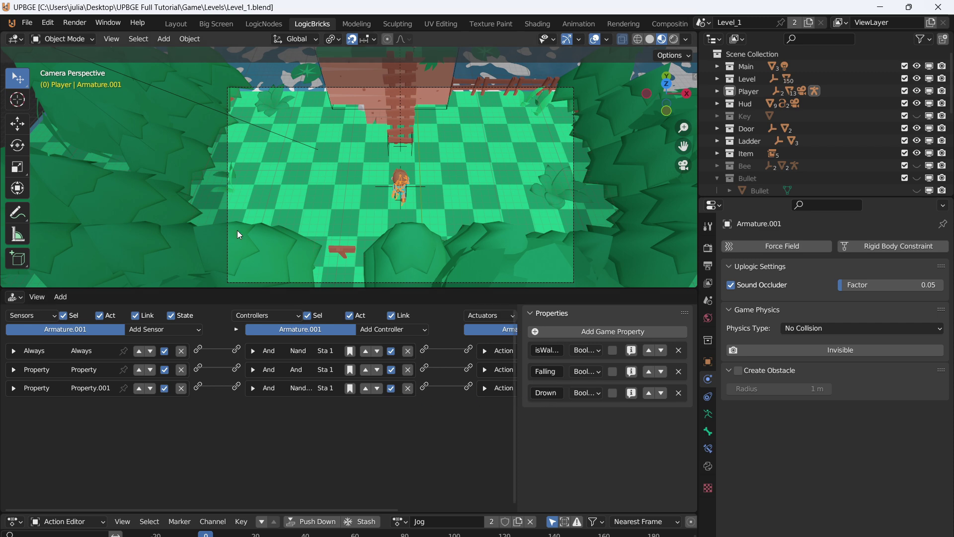
- Add a Property sensor with an Equal evaluation of the Drown property, enable its true level triggering, and collapse it
click(164, 329)
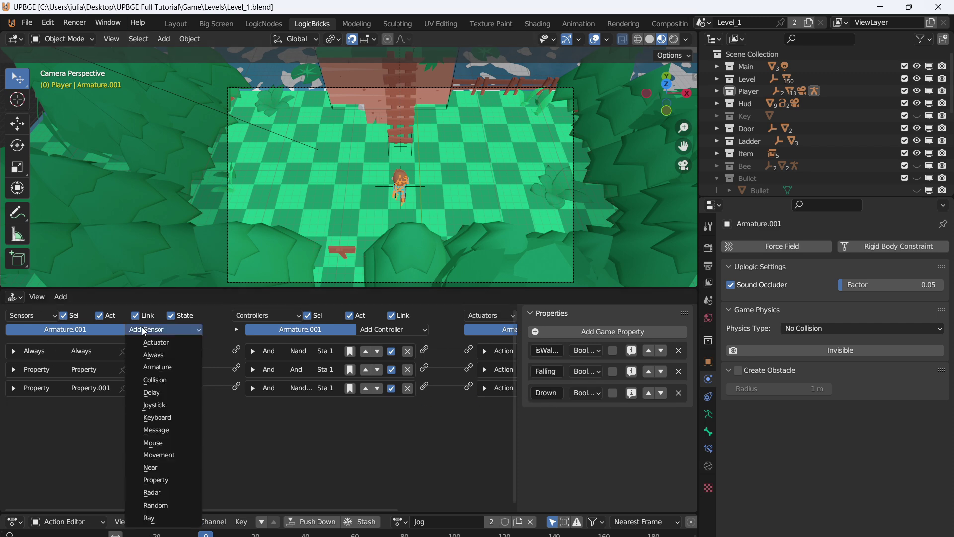
click(164, 470)
click(80, 454)
click(74, 356)
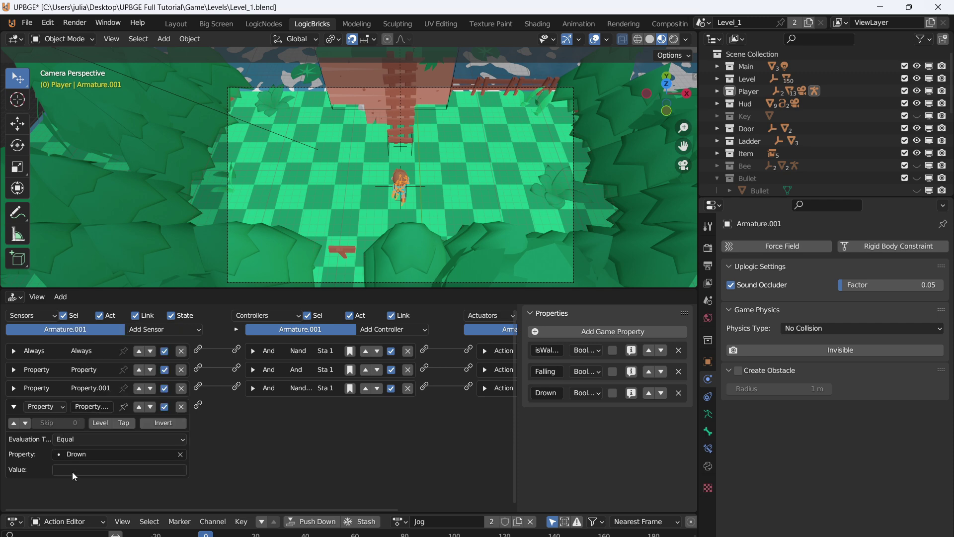
click(78, 469)
key(Return)
click(13, 423)
click(14, 406)
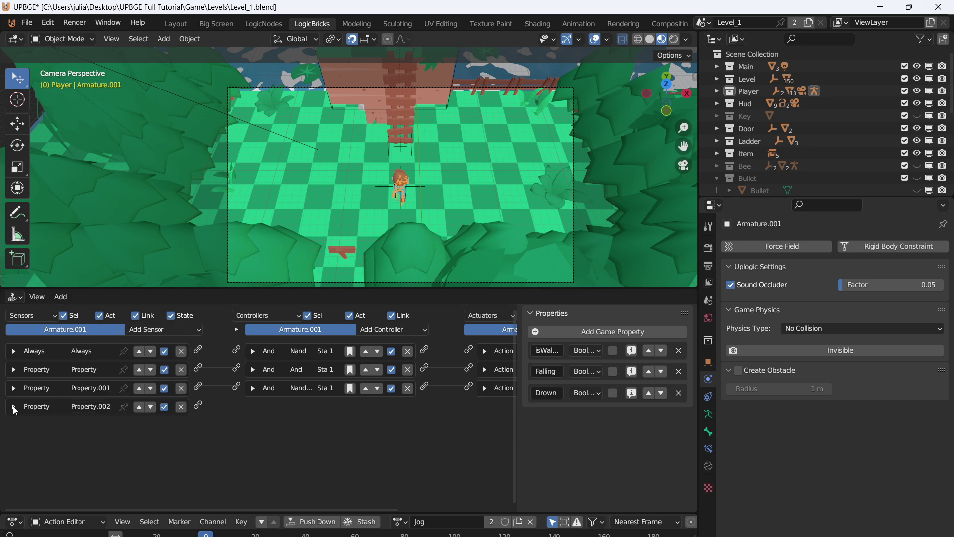
- Add a fourth Action actuator and link it to the Drown Property sensor through an And controller
ctrl+scroll(14, 406, right, 5)
click(487, 329)
click(494, 303)
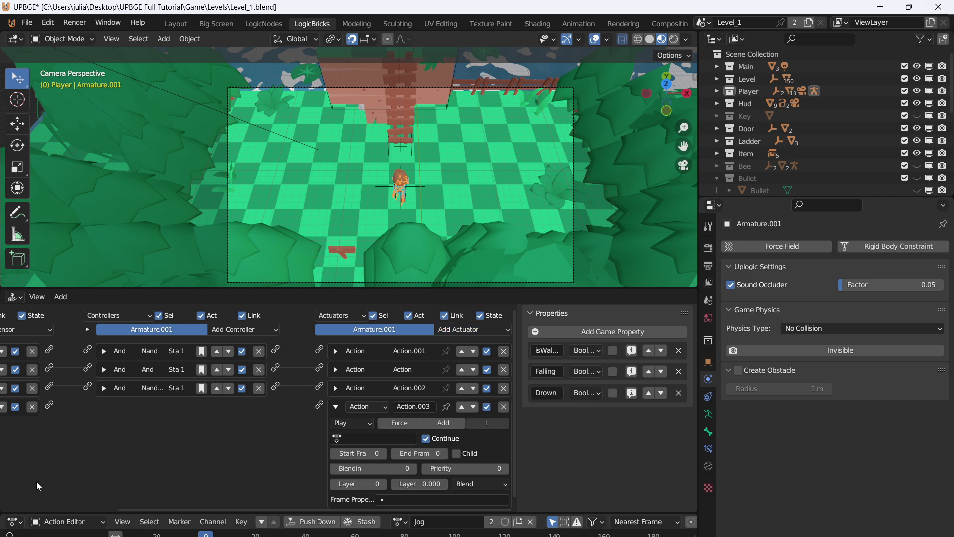
click(350, 423)
click(375, 436)
scroll(375, 437, down, 1)
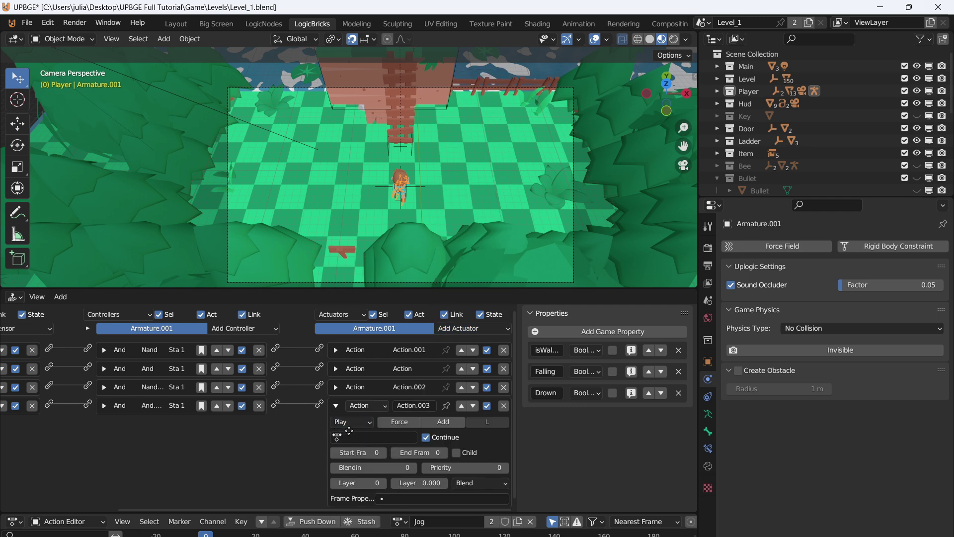
- Assign the Drown action to the new actuator with end frame 140 and blend-in 6, and collapse it
click(372, 438)
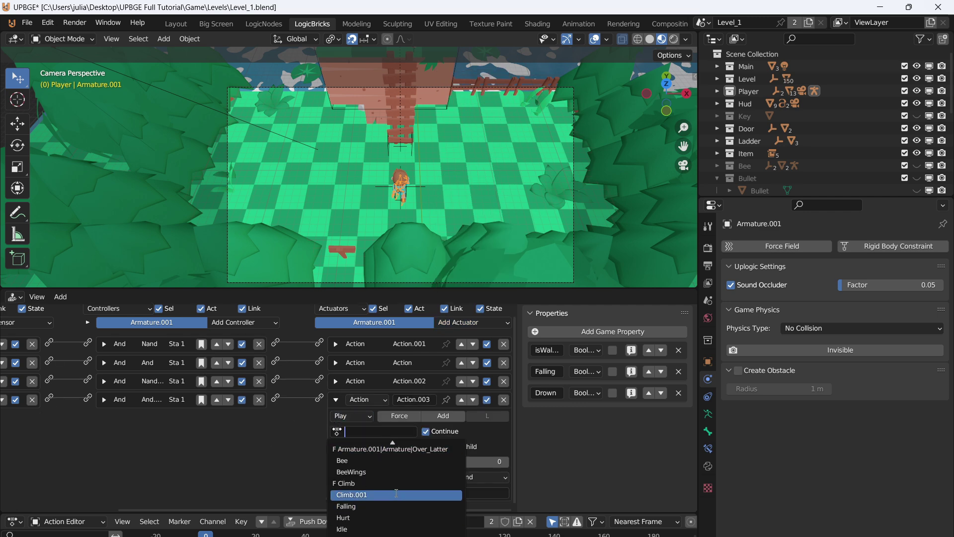
click(378, 461)
click(423, 443)
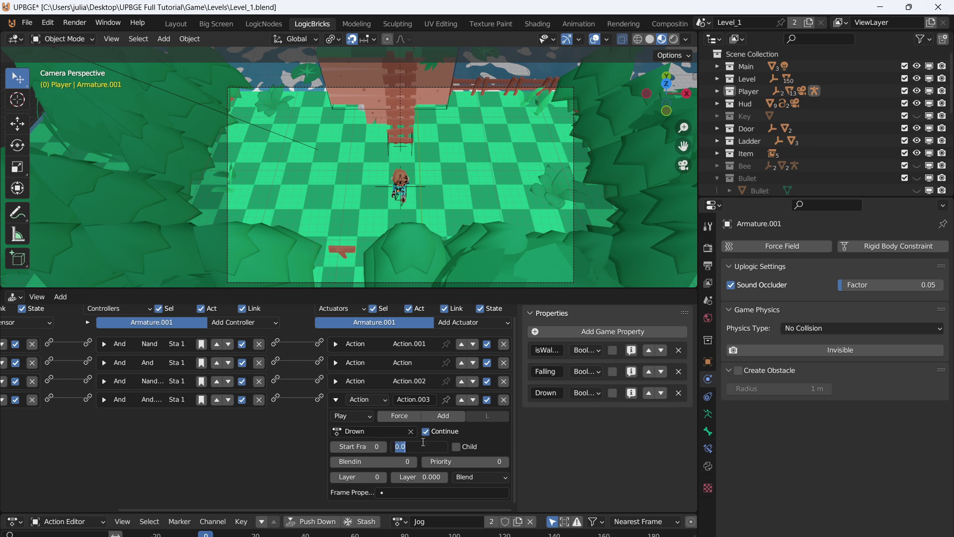
text(140)
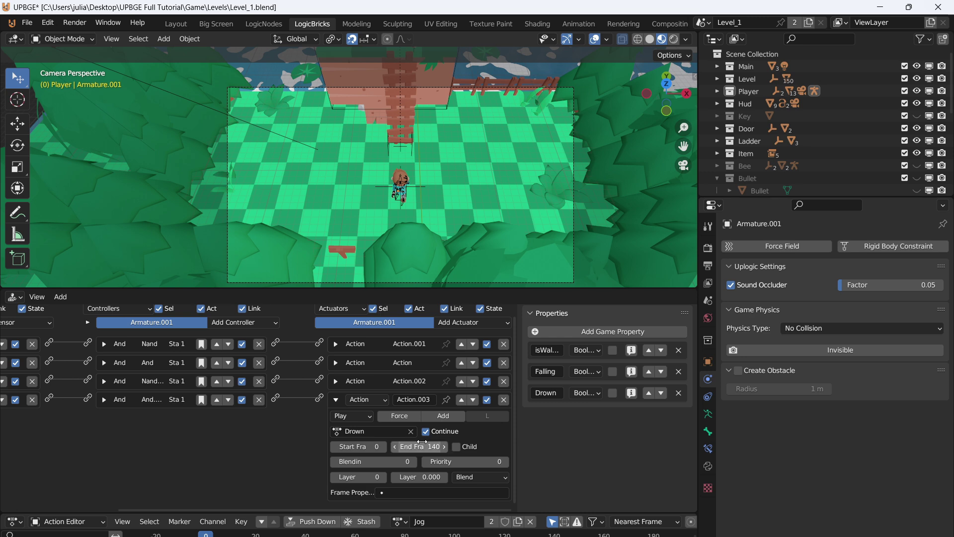
click(380, 460)
text(6)
click(250, 431)
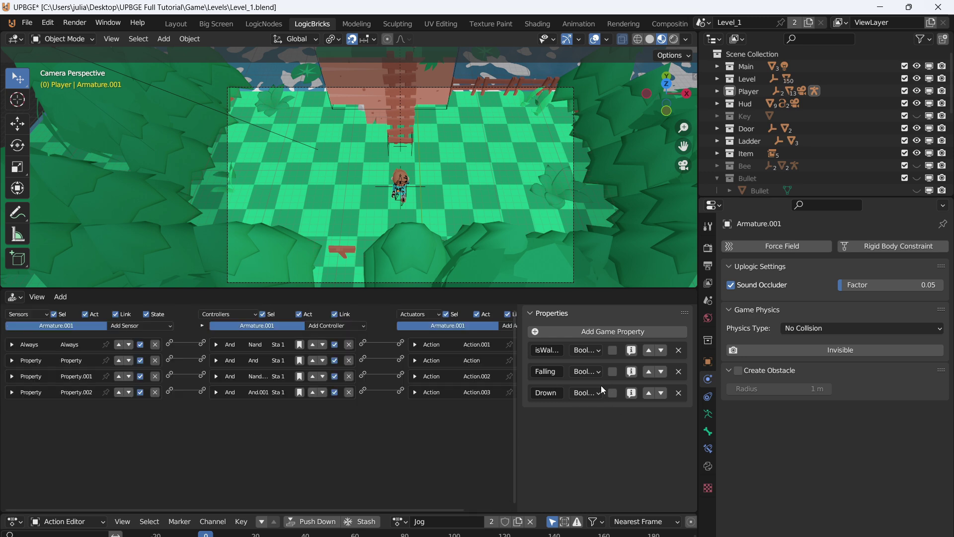
- Enable the Drown property temporarily, run the game to preview the drowning animation, stop it and disable the property
click(612, 392)
key(p)
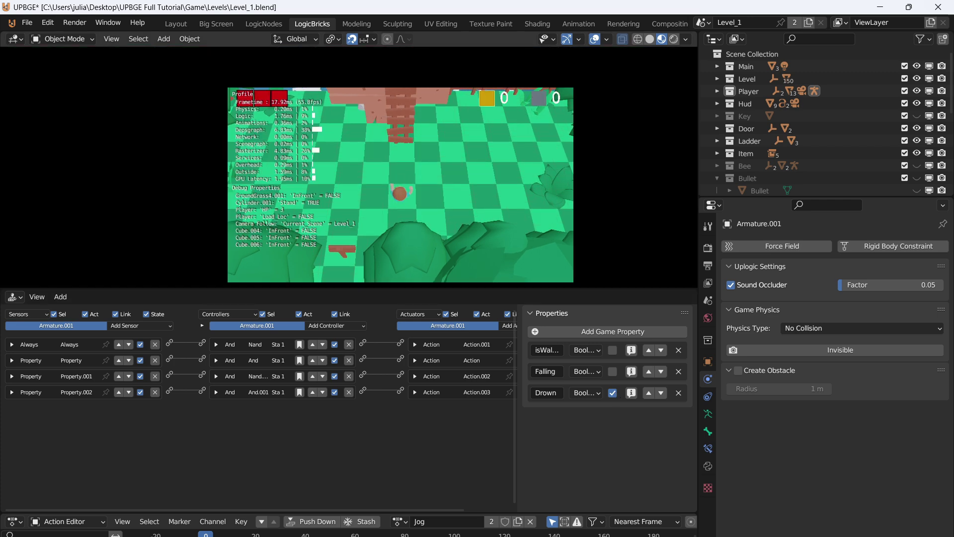
key(Escape)
scroll(130, 403, down, 1)
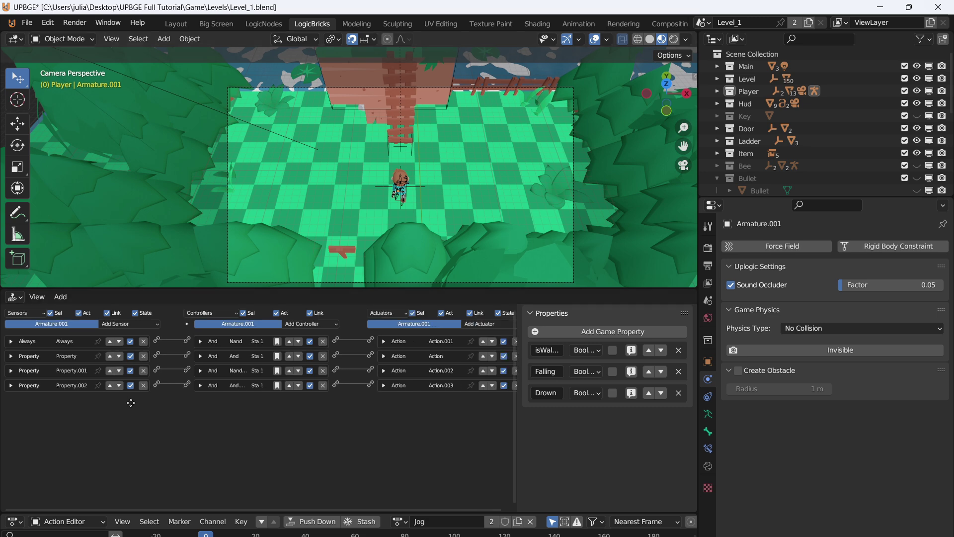
- Save the file and open the Player_Health node tree at its Respawn nodes in the LogicNodes workspace
key(ctrl+s)
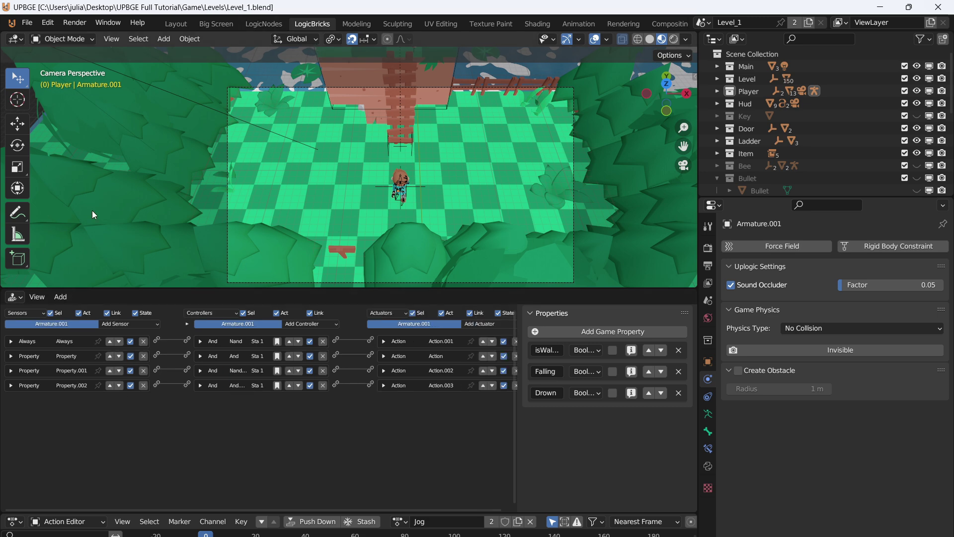
click(256, 25)
scroll(333, 351, down, 5)
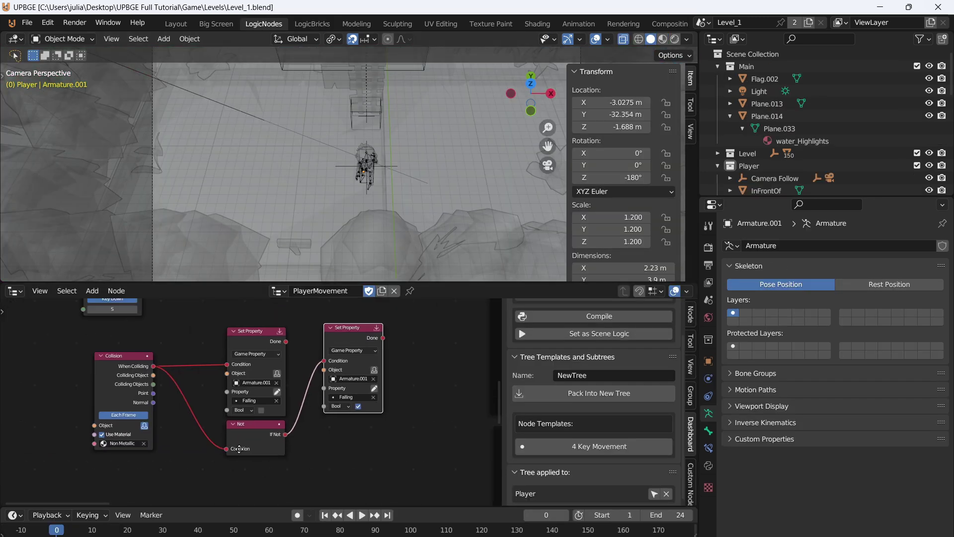
click(279, 291)
click(343, 392)
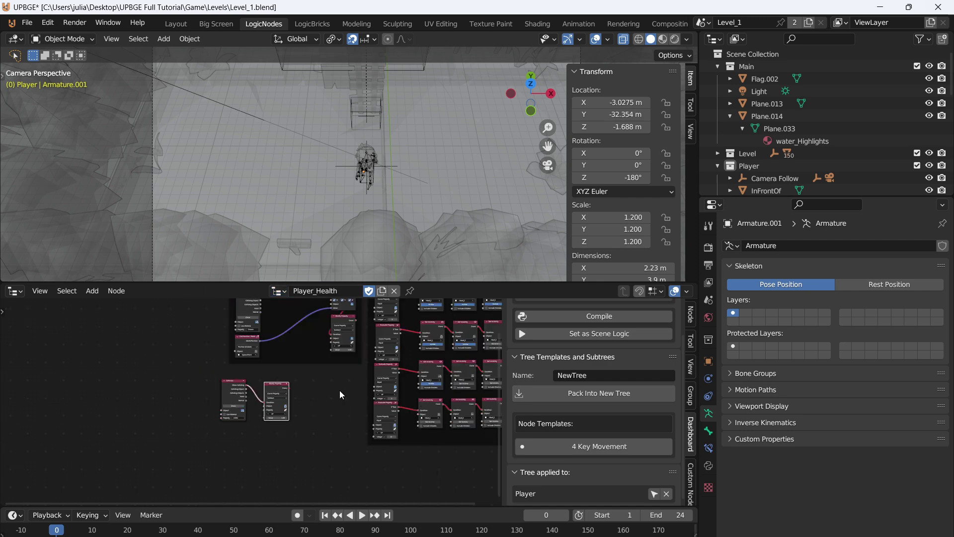
scroll(338, 390, up, 4)
middle_drag(335, 358, 310, 379)
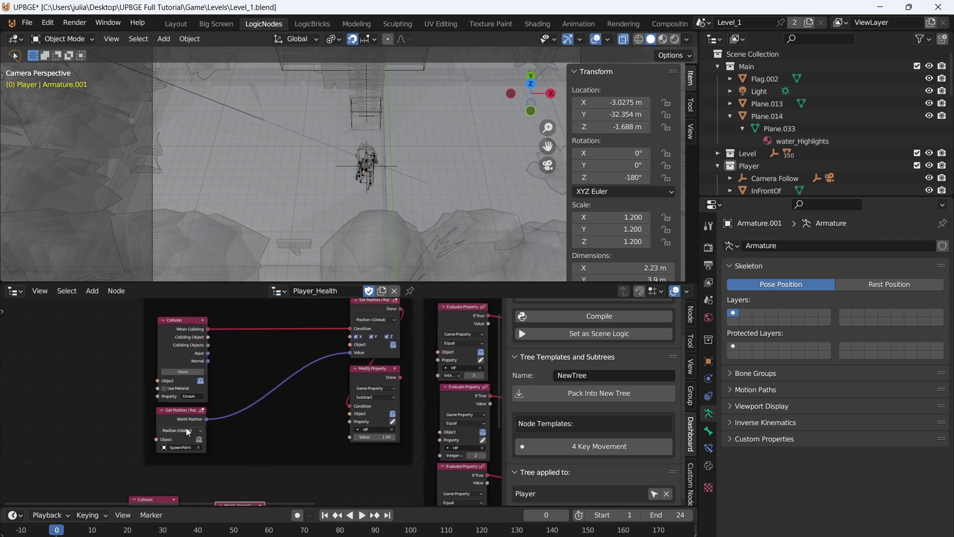
middle_drag(219, 384, 110, 371)
scroll(61, 387, up, 1)
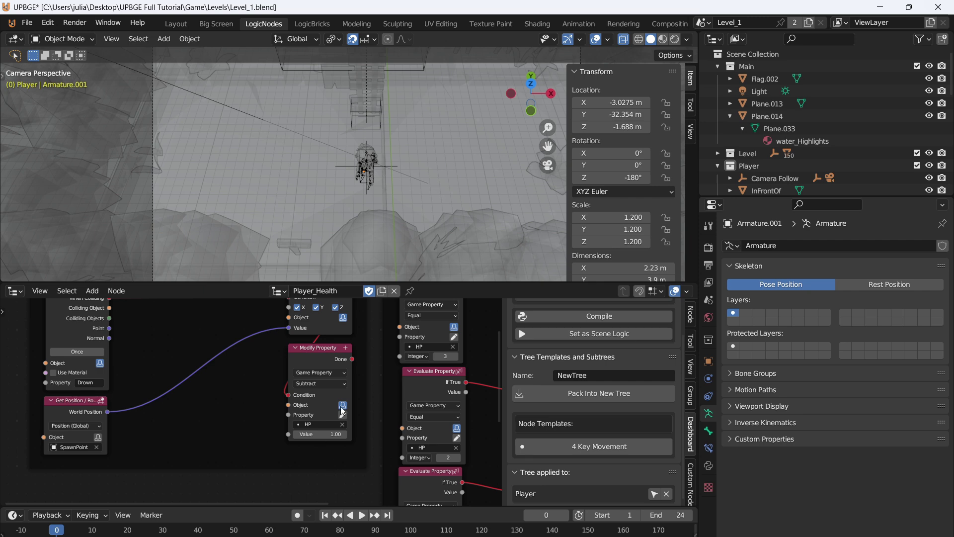
middle_drag(328, 301, 370, 364)
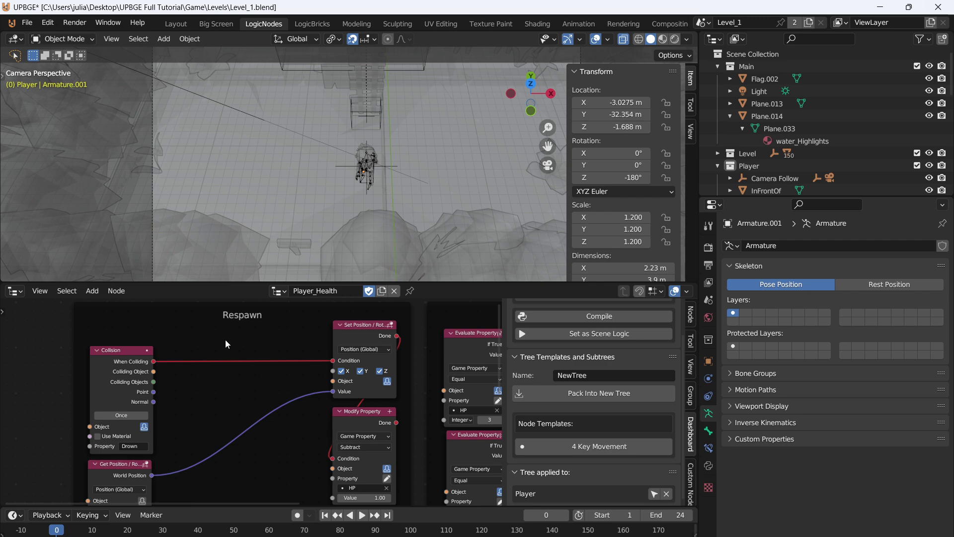
- Insert a 2-second Timer node between the Respawn frame's Collision and Set Position nodes, and save the file
key(shift+a)
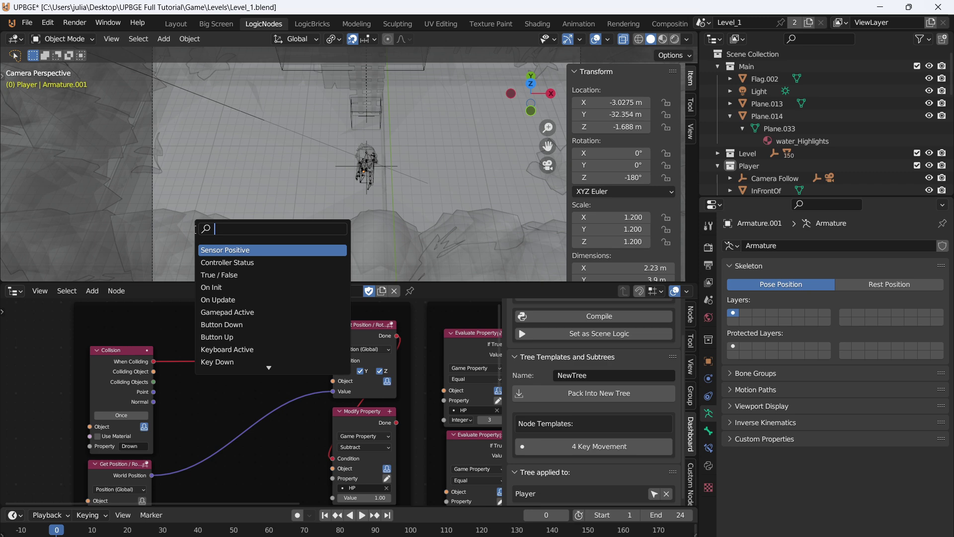
text(timer)
key(Return)
click(244, 371)
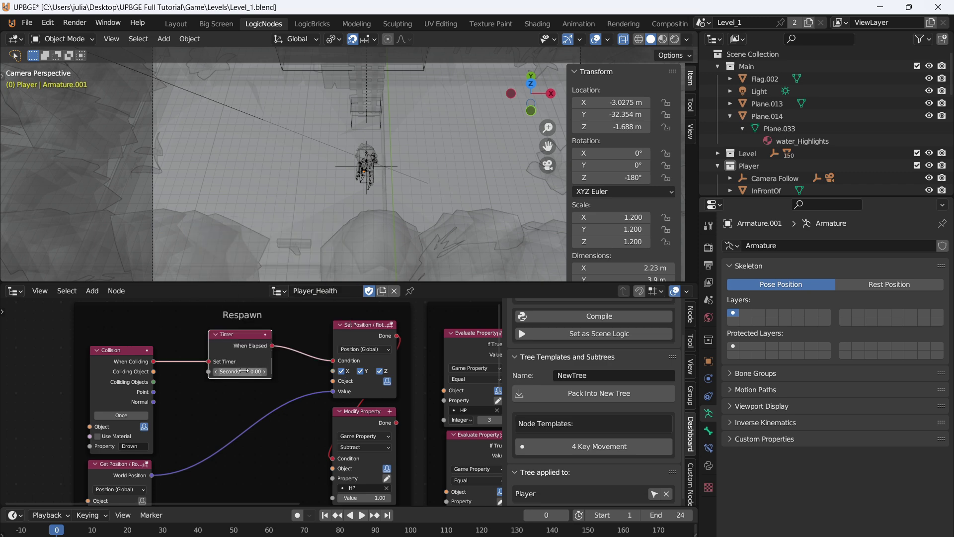
click(241, 372)
text(2)
key(Return)
key(ctrl+s)
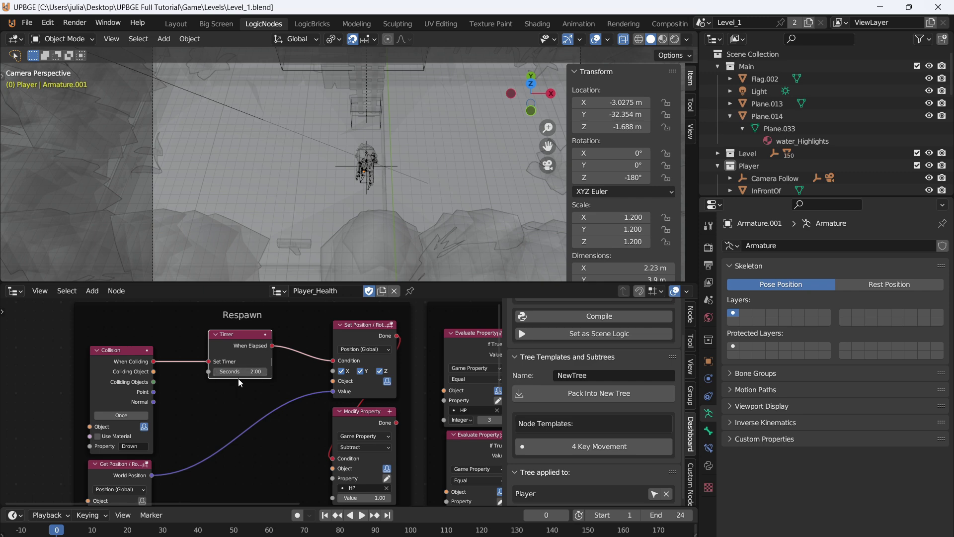
- Run the game, walk the character into the water to test the delayed respawn, and stop the game
scroll(236, 372, down, 3)
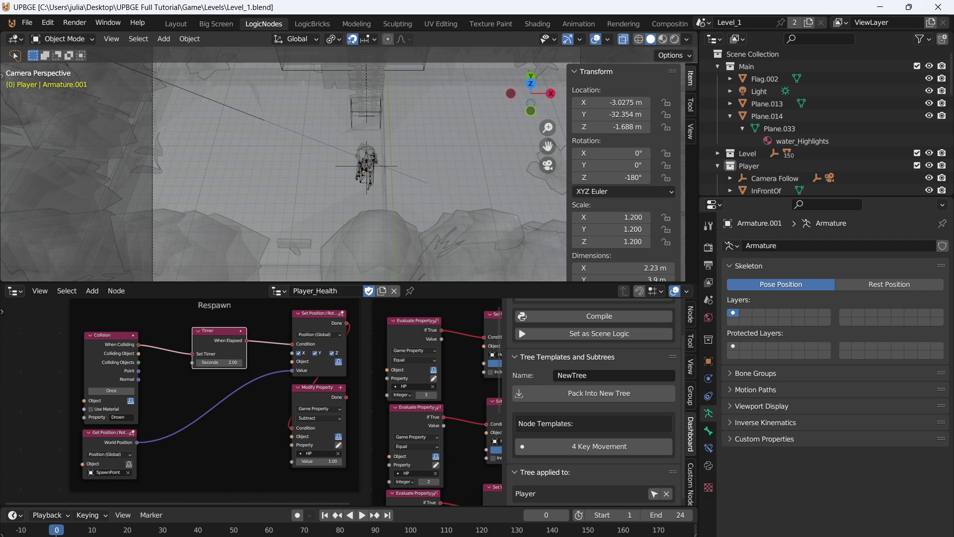
key(p)
key(w)
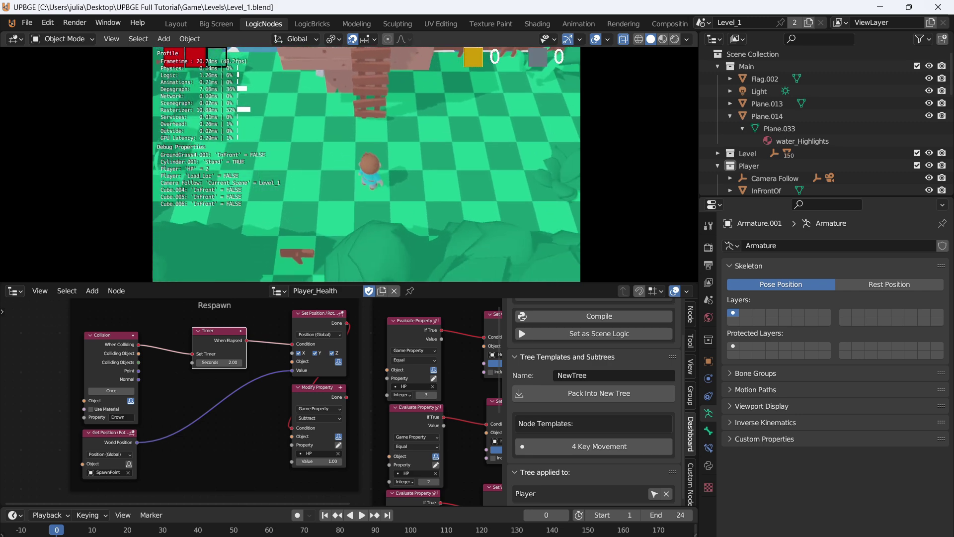
key(Escape)
- Add a Set Property node to the Respawn frame below the Modify Property node
scroll(263, 438, down, 1)
middle_drag(264, 438, 306, 365)
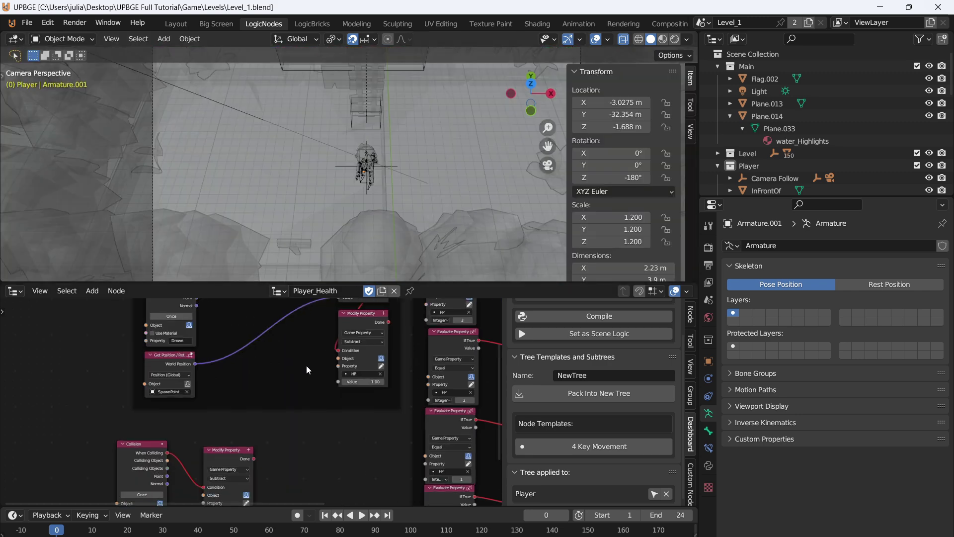
key(shift+a)
click(281, 231)
text(set p)
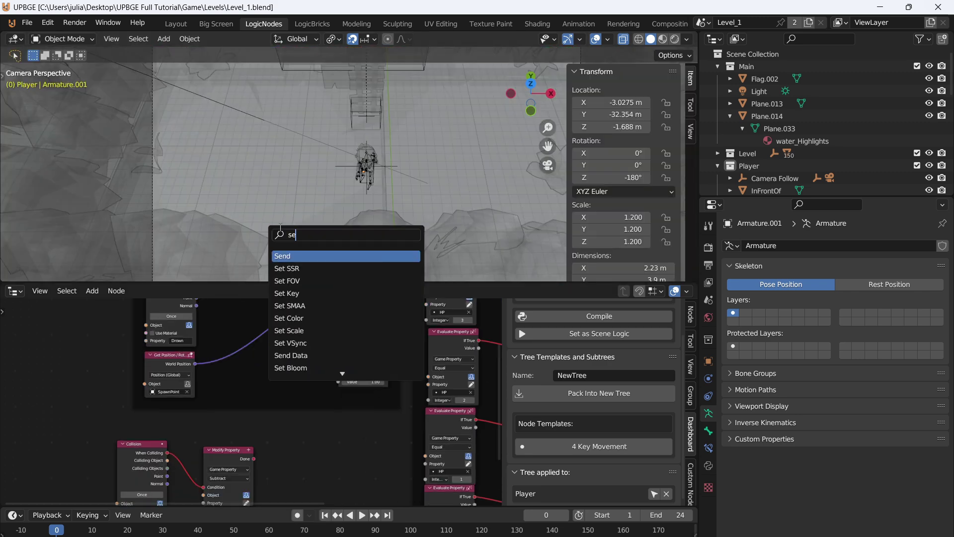
click(309, 281)
scroll(347, 444, down, 1)
drag(347, 409, 362, 407)
- Move the DMG Collision node and its linked Modify Property node below the enlarged Respawn frame
middle_drag(288, 430, 321, 319)
drag(87, 382, 309, 423)
drag(264, 330, 268, 405)
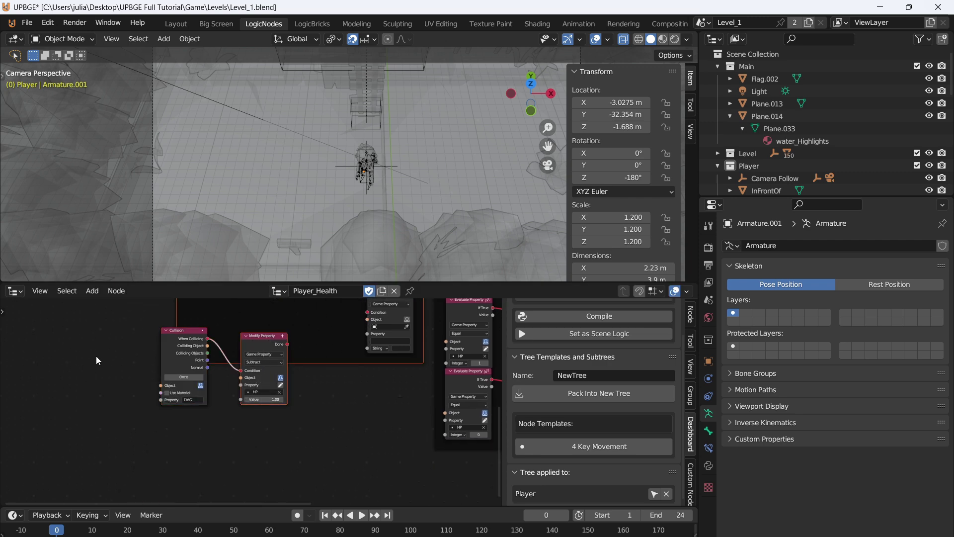
drag(127, 396, 258, 409)
drag(261, 341, 390, 392)
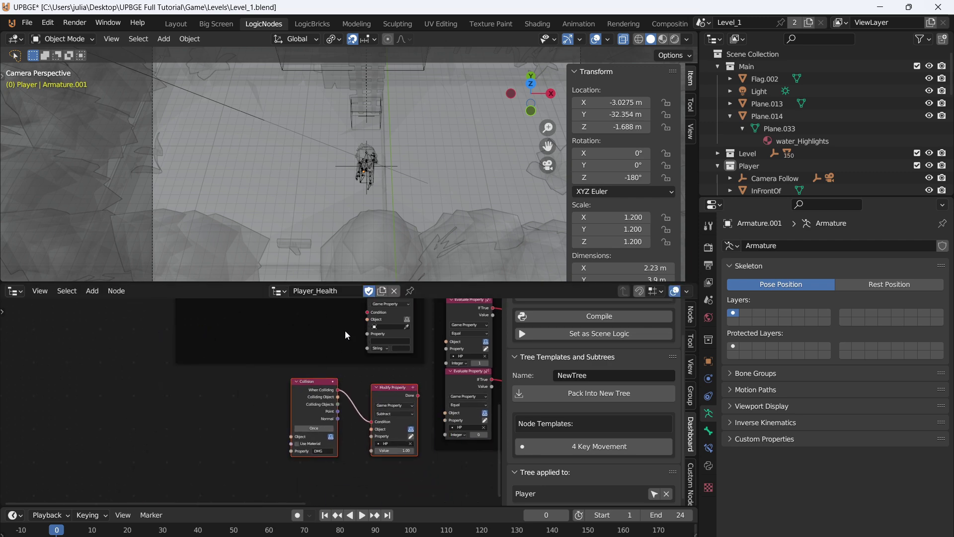
middle_drag(345, 330, 341, 479)
scroll(371, 413, down, 1)
scroll(338, 324, up, 1)
middle_drag(323, 372, 293, 348)
middle_drag(249, 312, 251, 342)
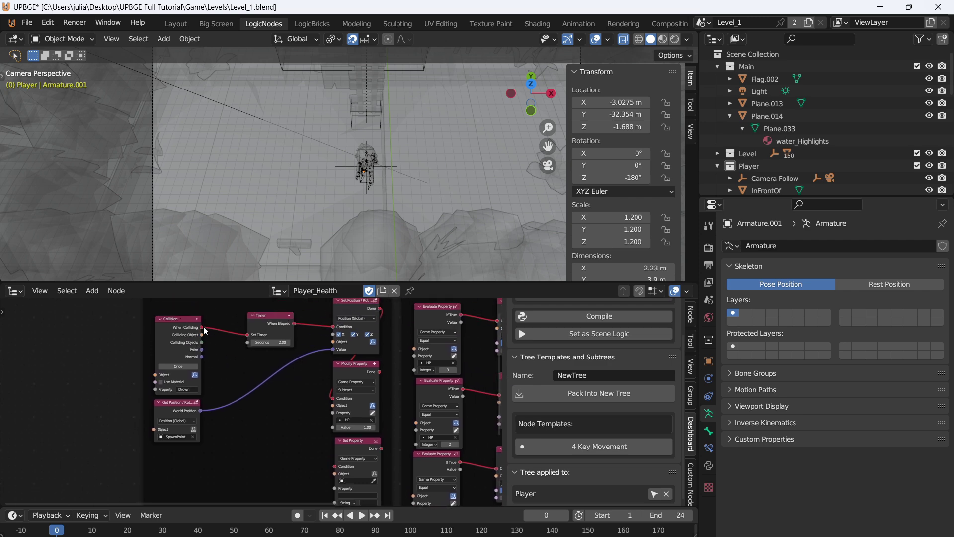
- Link the Respawn Collision's When Colliding output to the Set Property node's condition and target Armature.001
mouse_move(203, 326)
mouse_down()
mouse_move(353, 445)
mouse_move(318, 457)
mouse_move(341, 465)
mouse_move(147, 309)
mouse_move(196, 332)
mouse_up()
middle_drag(281, 427, 225, 337)
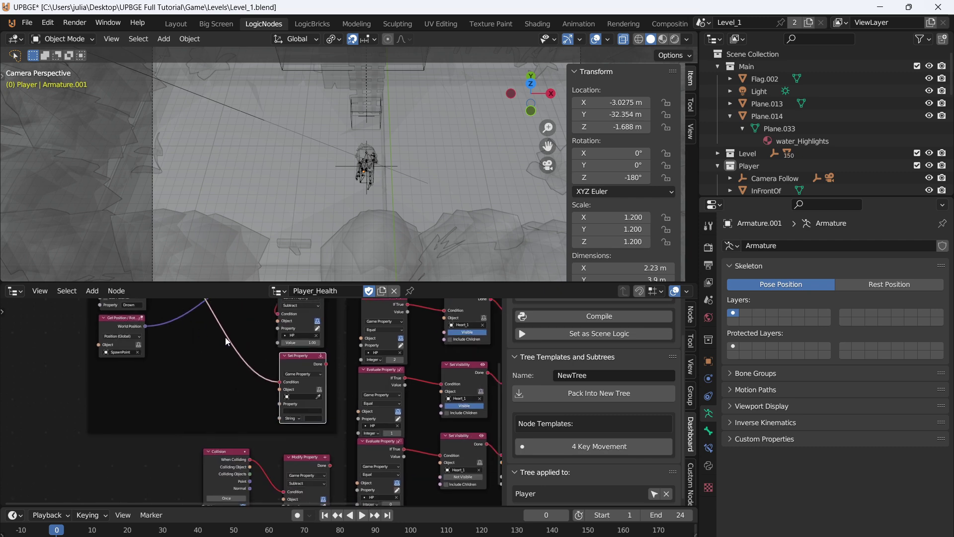
scroll(225, 336, up, 7)
click(369, 395)
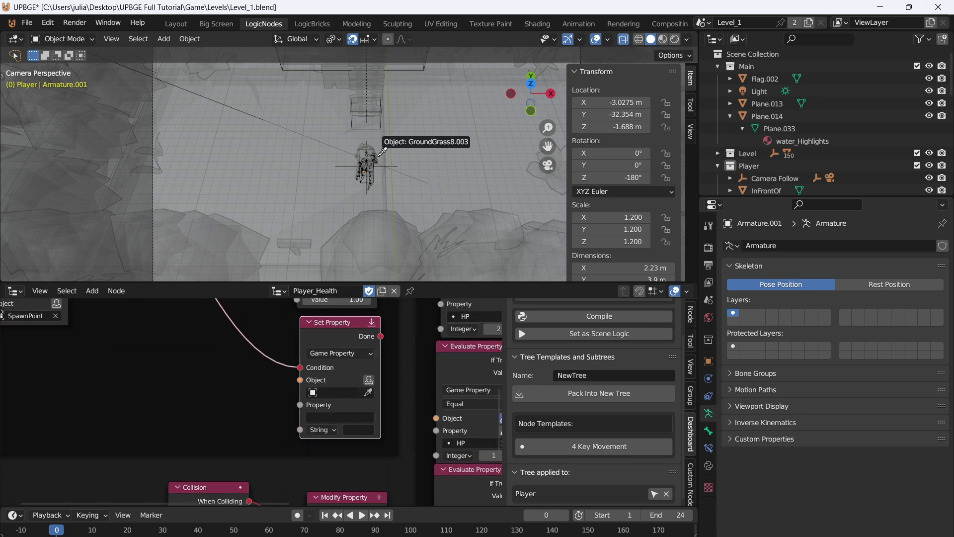
click(362, 167)
- Make the Set Property node set Drown to a Bool value of true, and save the file
click(341, 417)
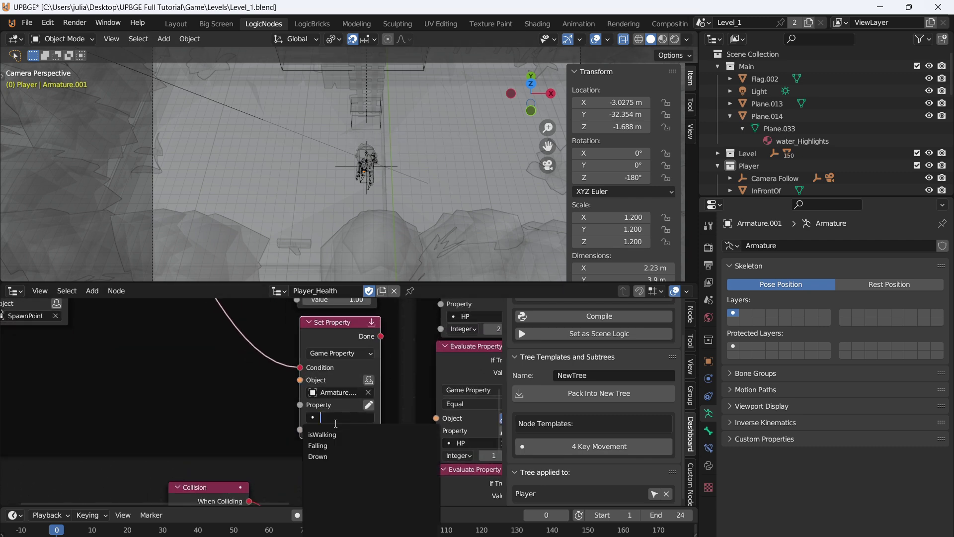
click(328, 454)
click(322, 429)
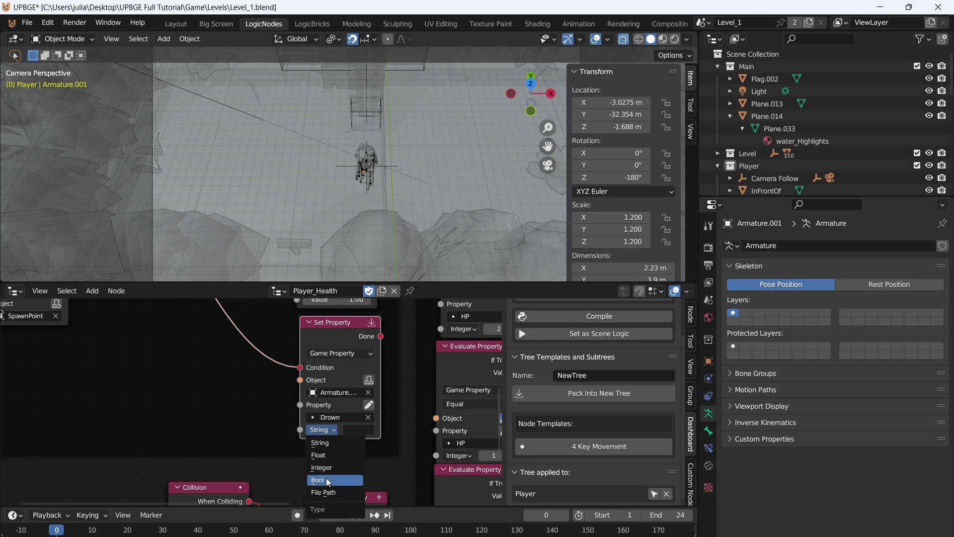
click(322, 479)
click(347, 430)
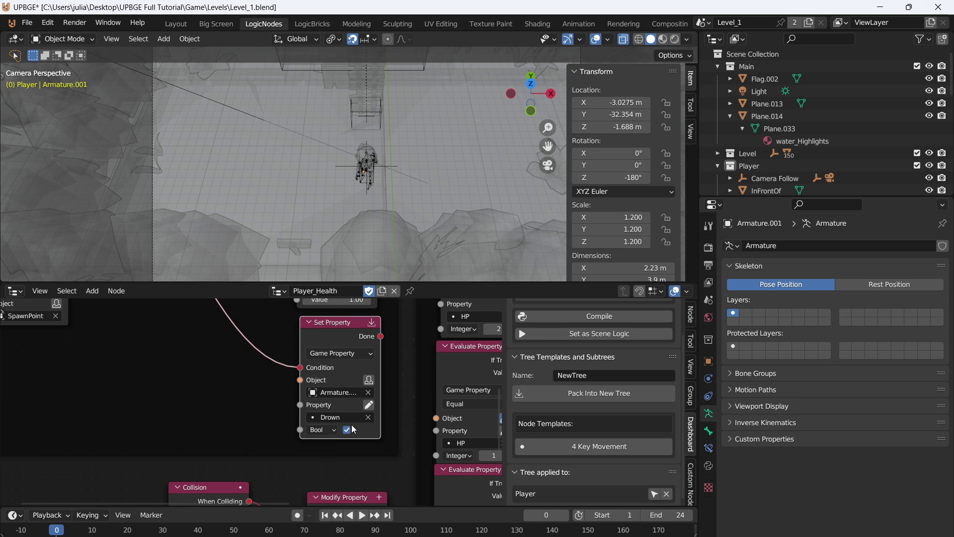
key(ctrl+s)
- Duplicate the Set Property node above Set Position, trigger it from the Timer's When Elapsed output, and set its Drown value to false
scroll(269, 352, down, 3)
middle_drag(303, 353, 373, 412)
scroll(374, 412, down, 3)
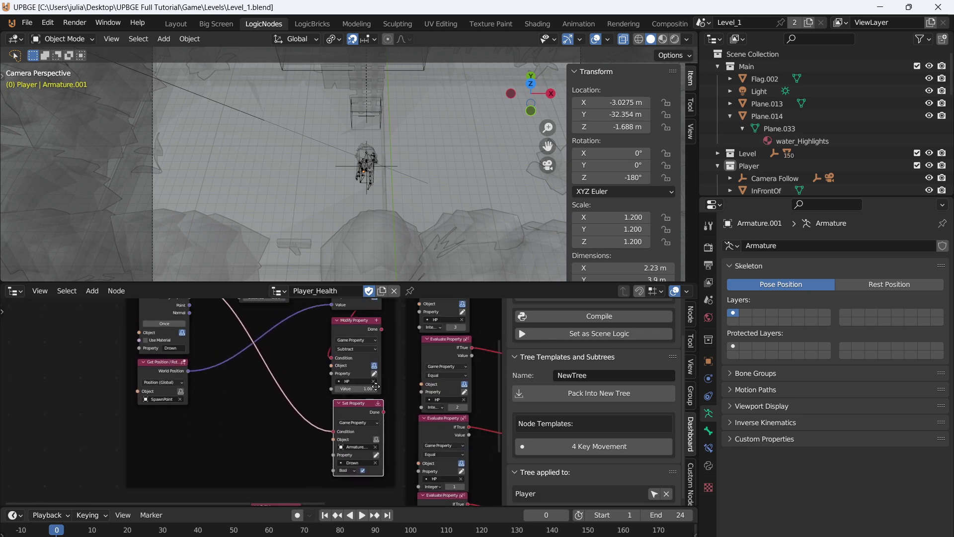
key(shift+d)
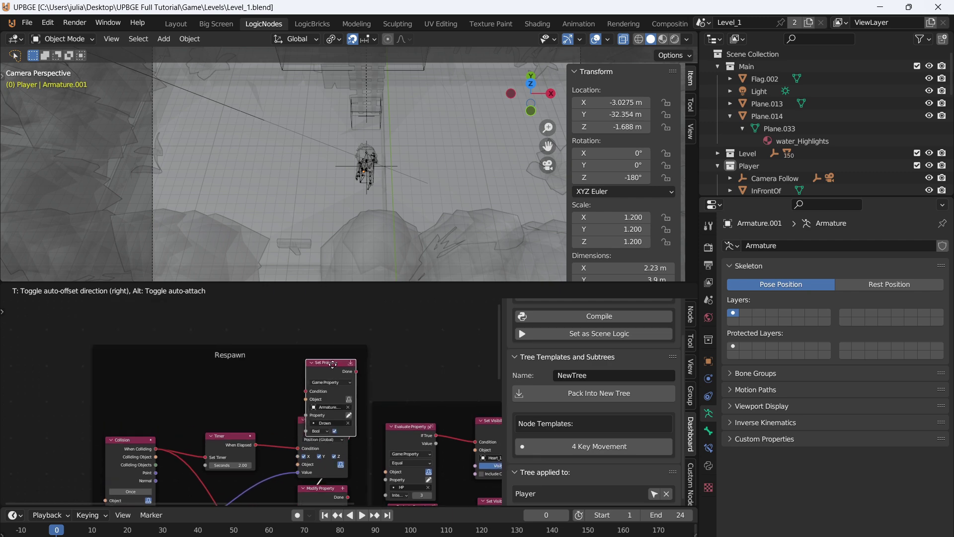
click(325, 338)
drag(252, 450, 266, 428)
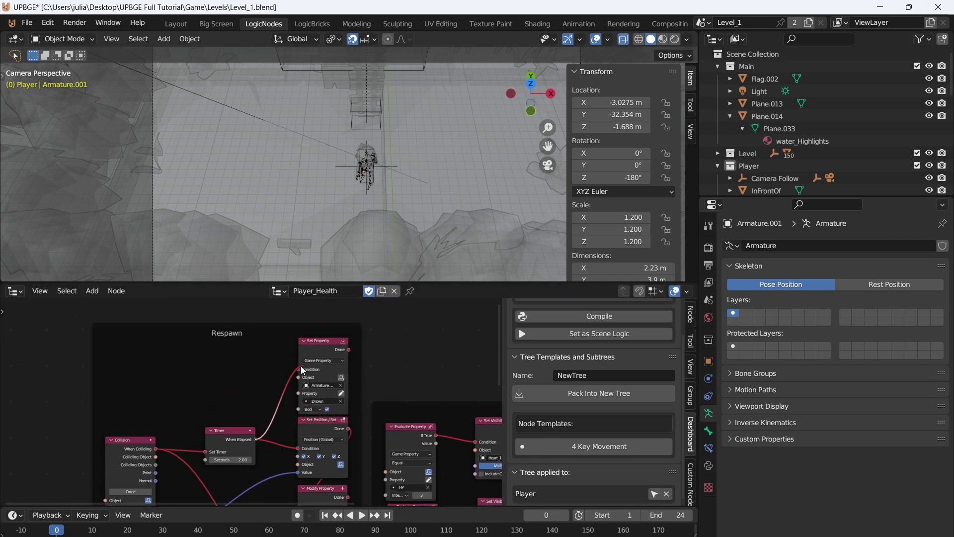
drag(298, 373, 273, 399)
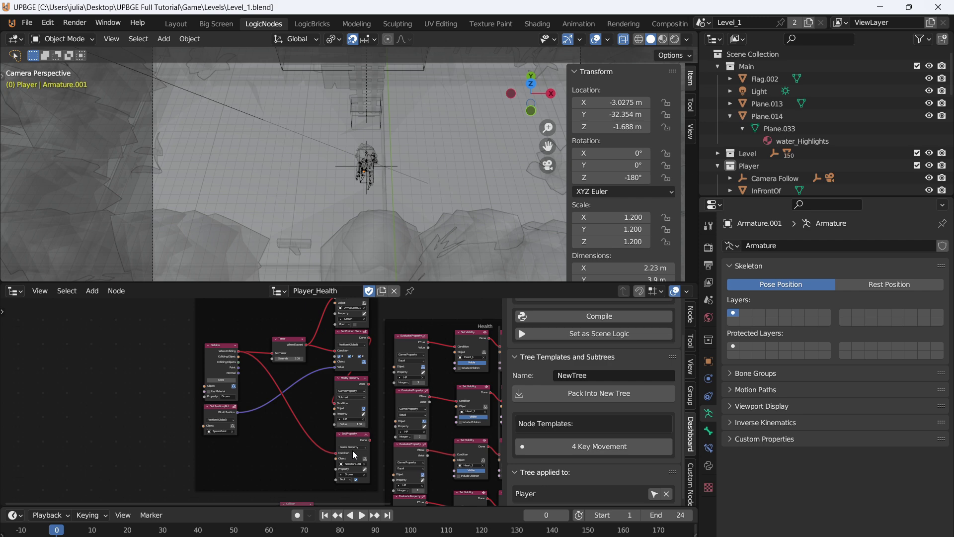
- Run the game, walk the character into the water to test the drown animation and respawn, and stop the game
middle_drag(315, 377, 313, 404)
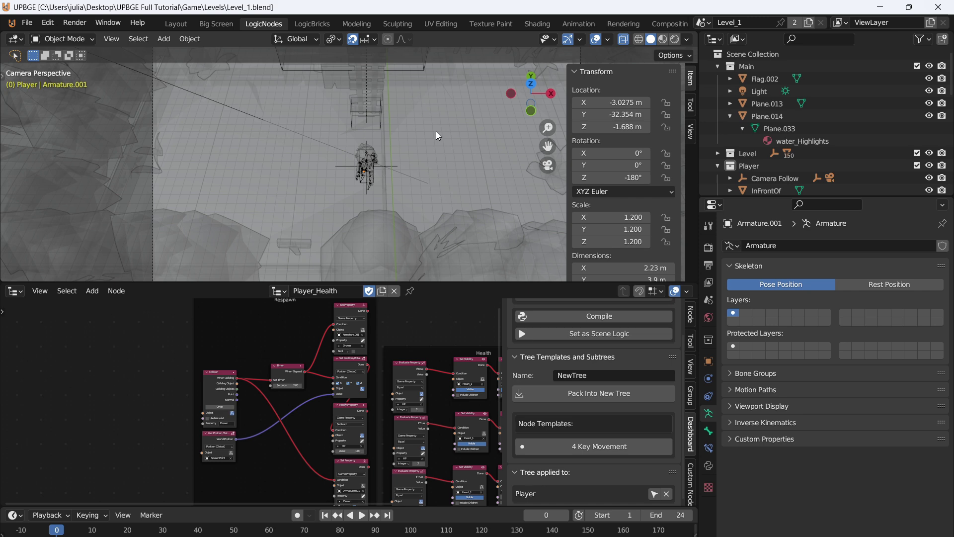
key(p)
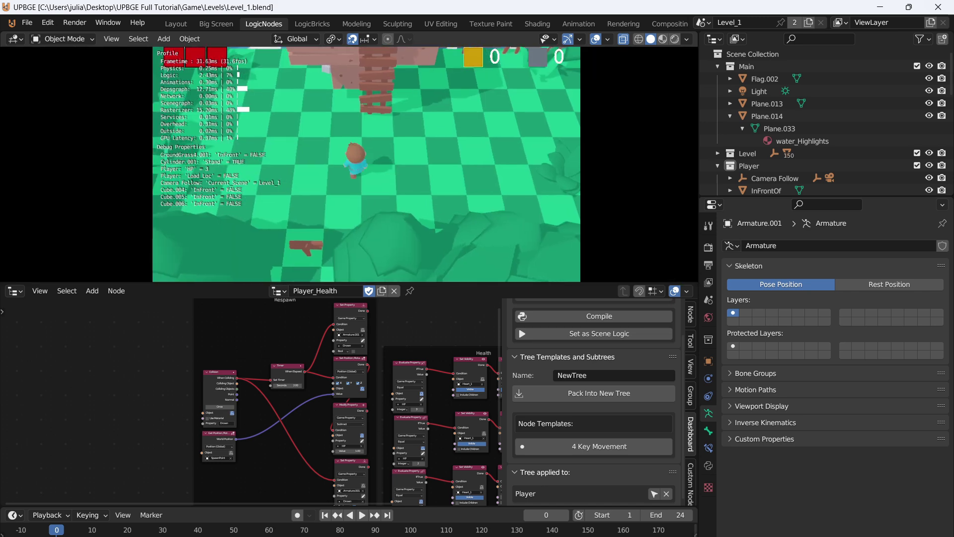
key(w)
key(a)
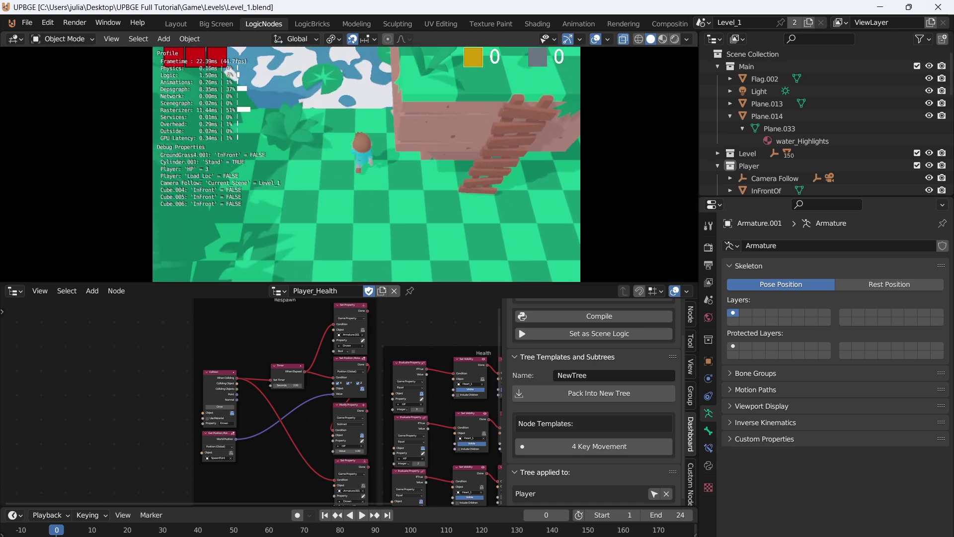
key(w)
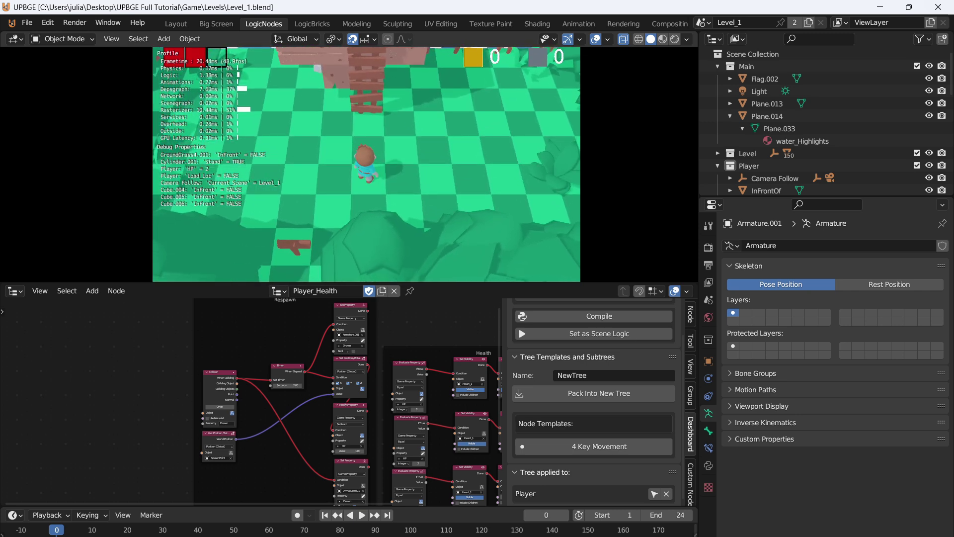
key(Escape)
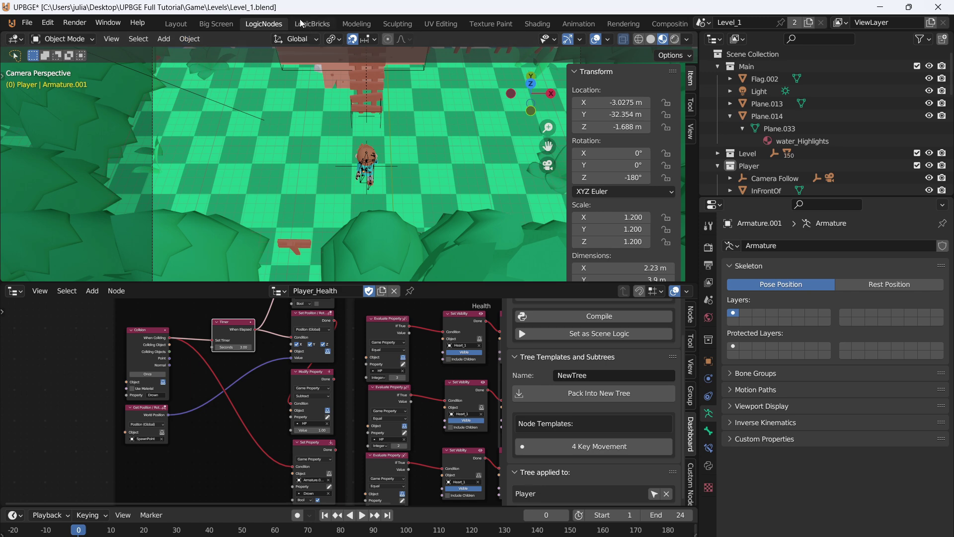
- Switch to the LogicBricks workspace and change the play mode of the armature's Drown action actuator
click(304, 23)
click(382, 387)
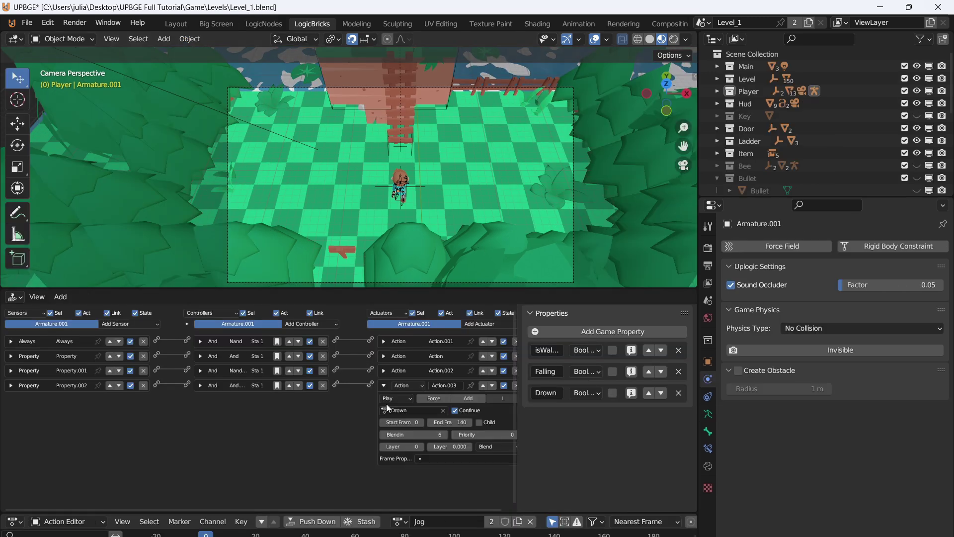
click(396, 400)
click(408, 442)
- Run the game and walk the character into the water repeatedly to retest the drown animation and respawn
key(p)
key(w)
key(a)
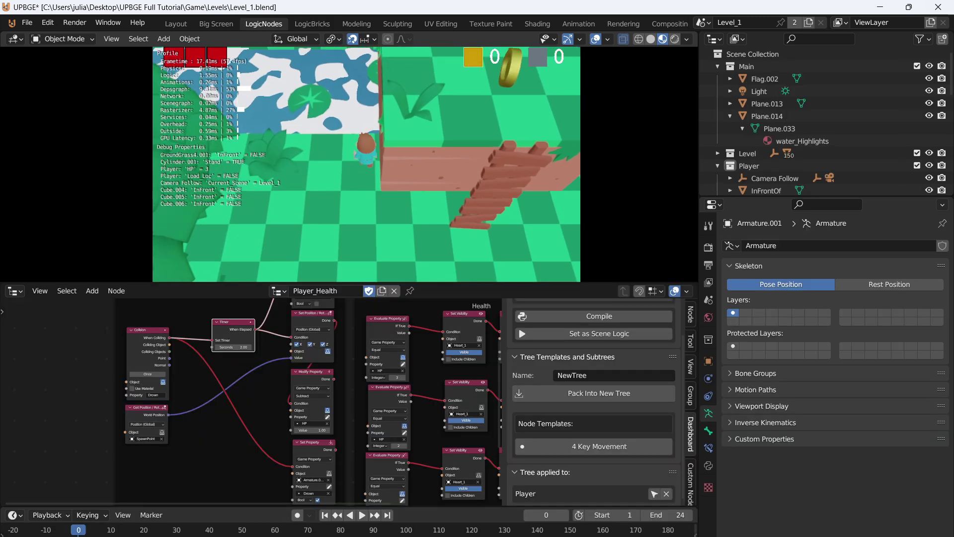
key(w)
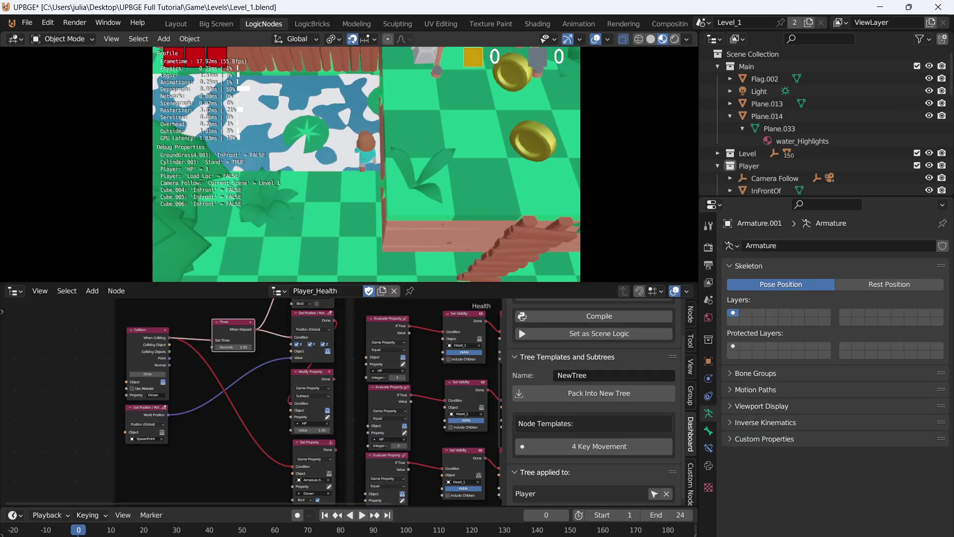
key(a)
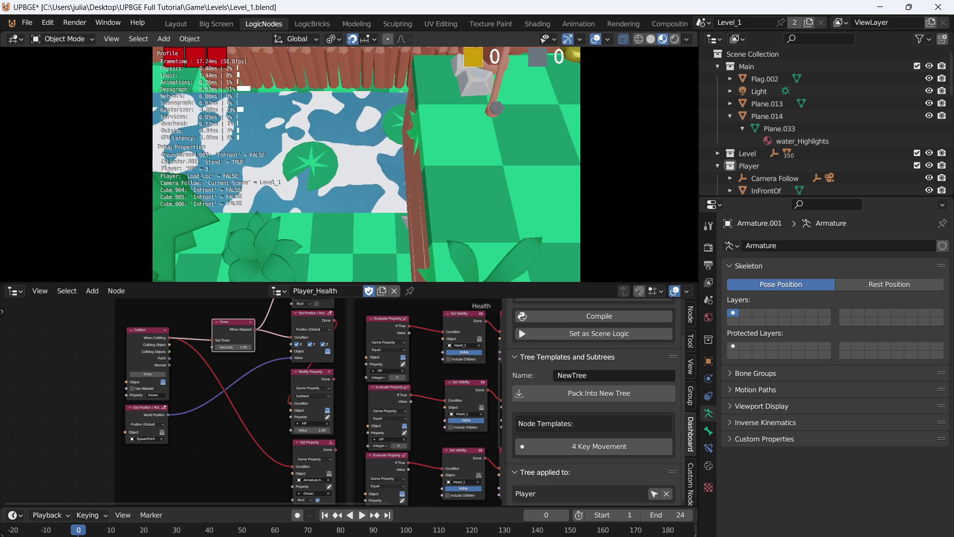
key(w)
key(a)
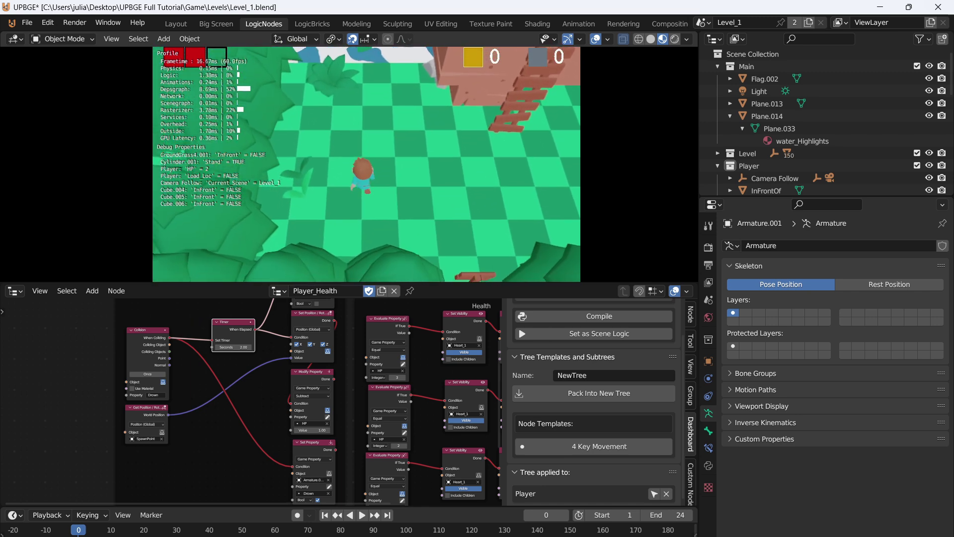
key(w)
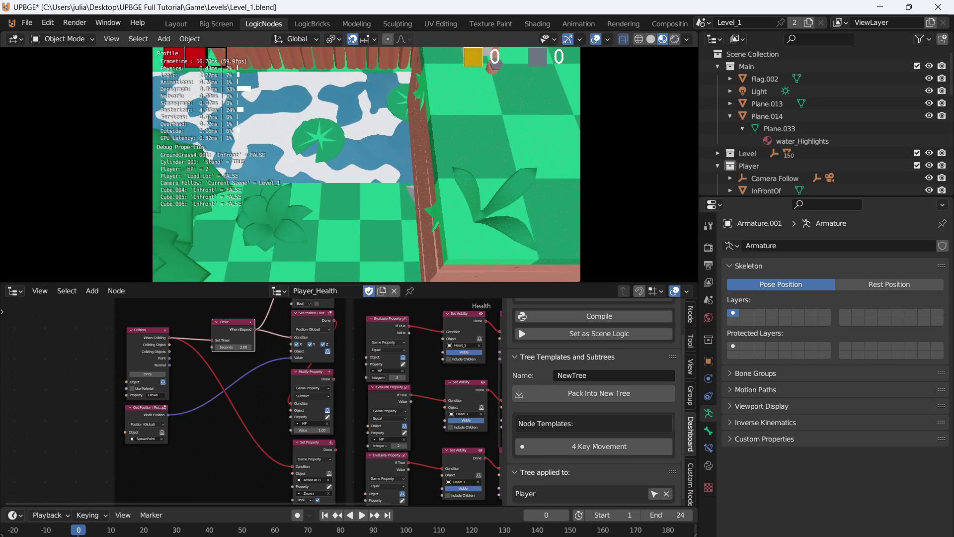
key(w)
key(a)
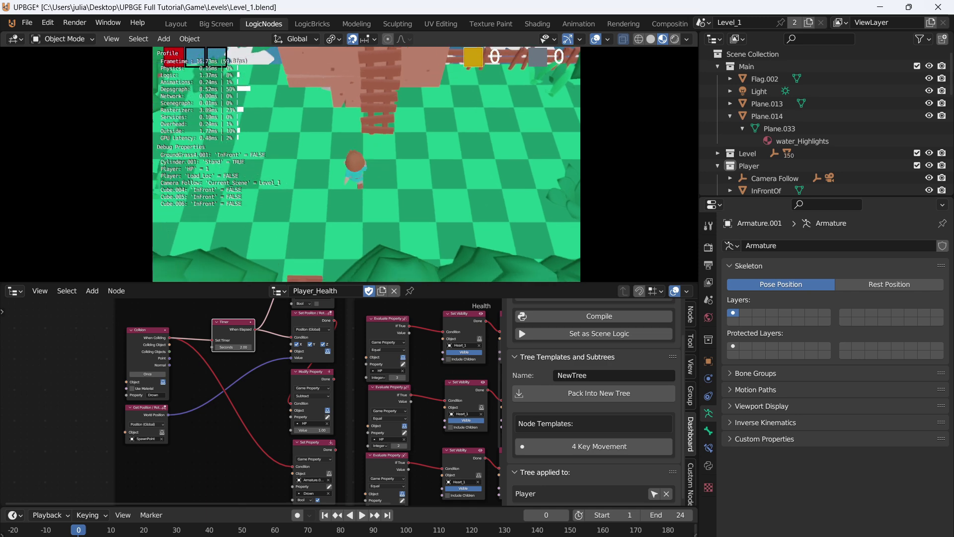